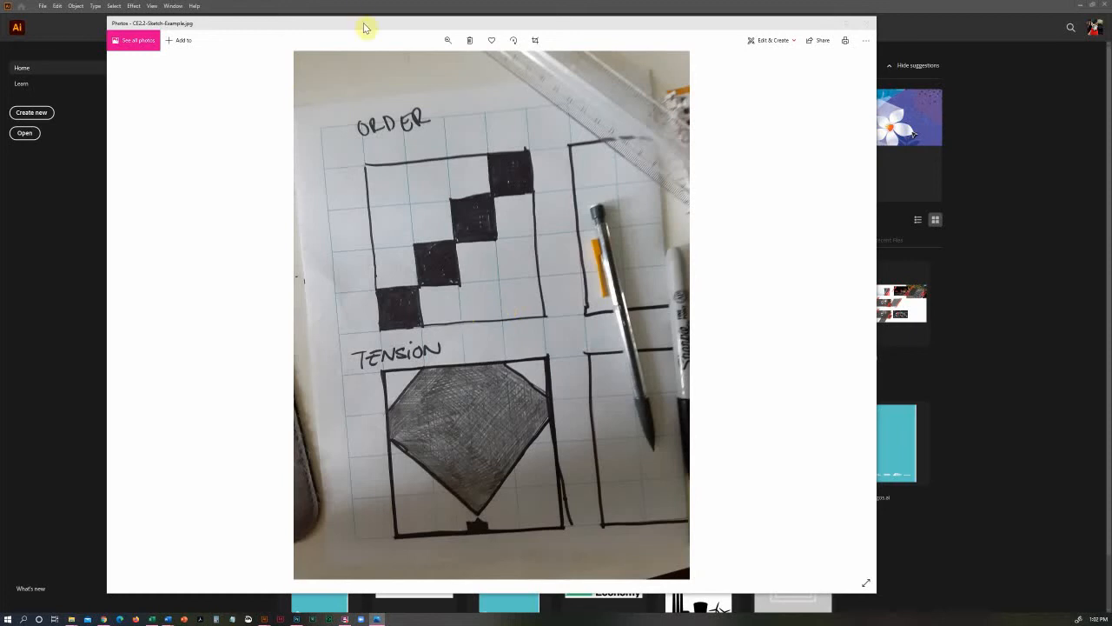
Resize and arrange the sketch photo and the Illustrator window so the Order and Tension sketches stay visible beside the workspace
left_click_drag(876, 207, 554, 227)
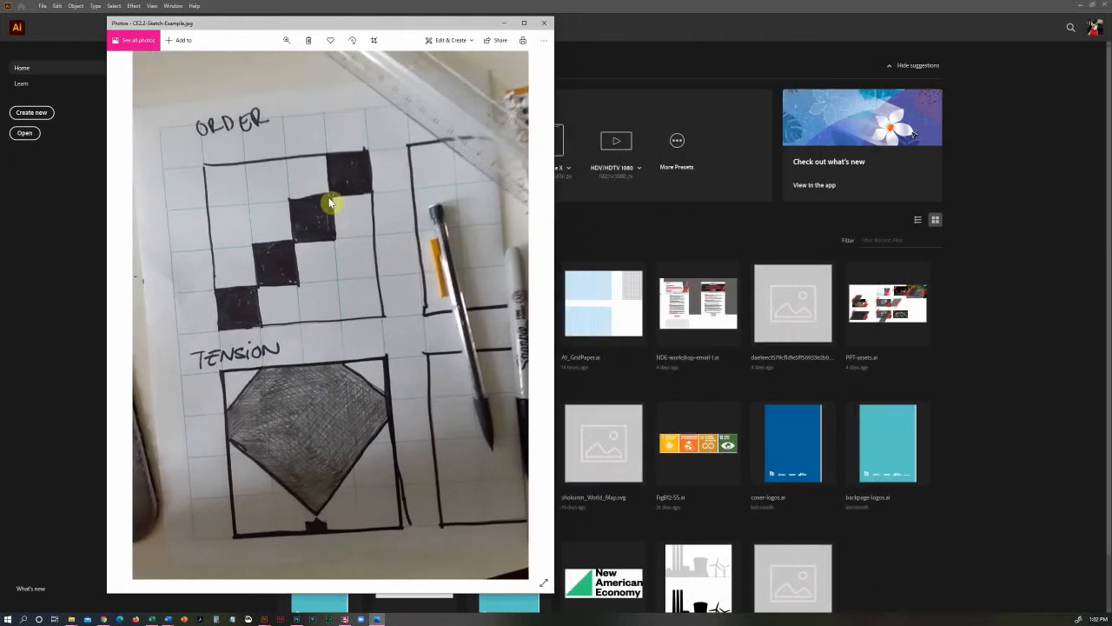
left_click_drag(407, 27, 298, 20)
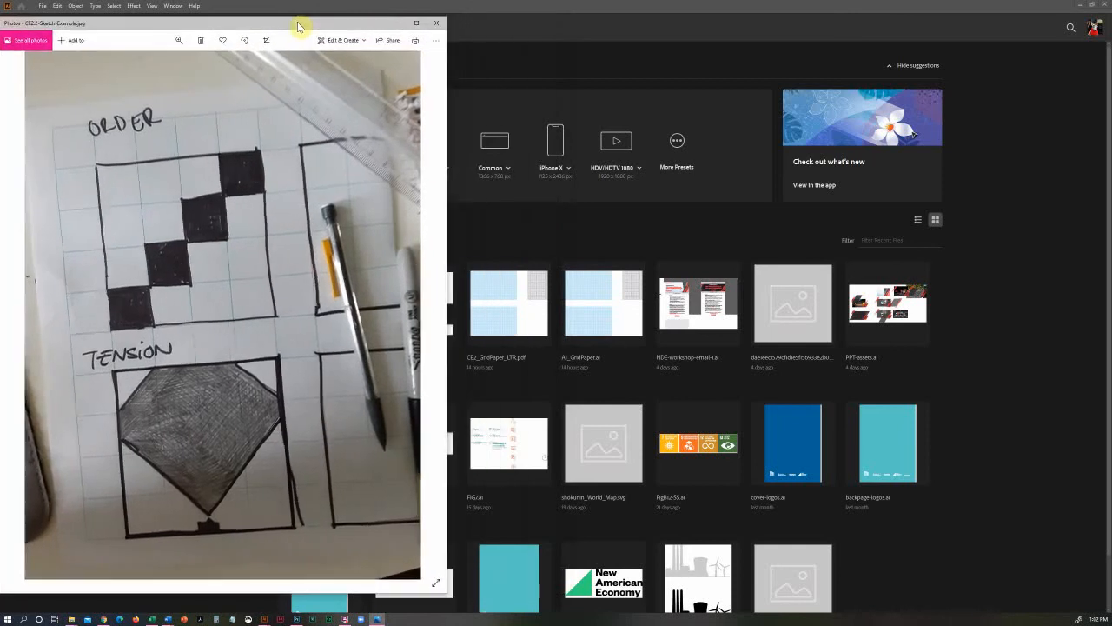
left_click(541, 12)
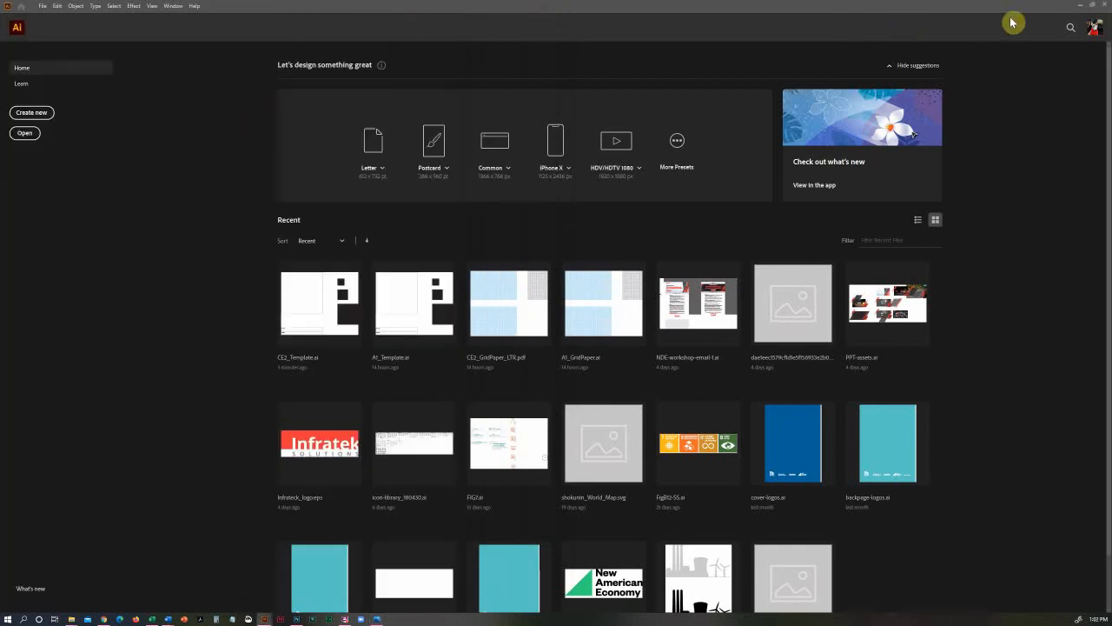
left_click(1092, 4)
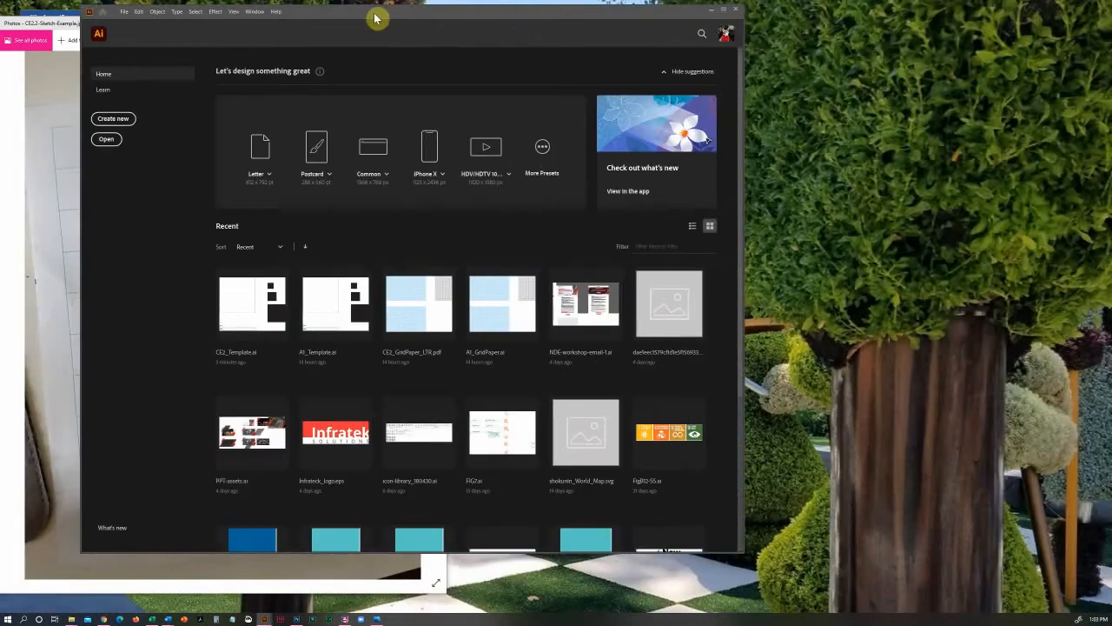
left_click_drag(378, 20, 719, 19)
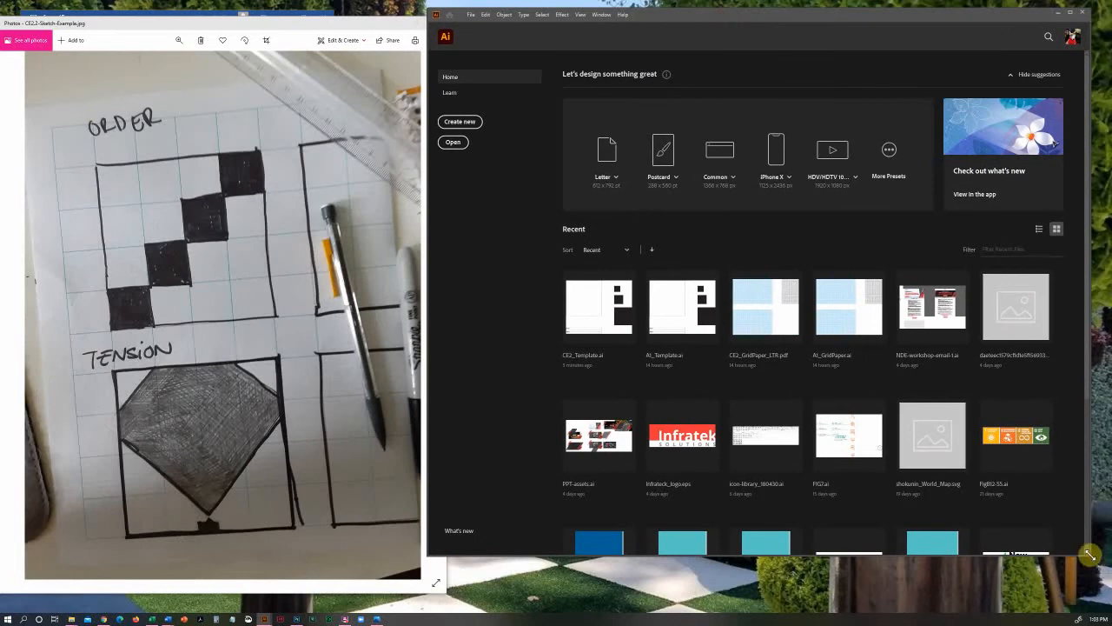
left_click_drag(1092, 561, 1101, 598)
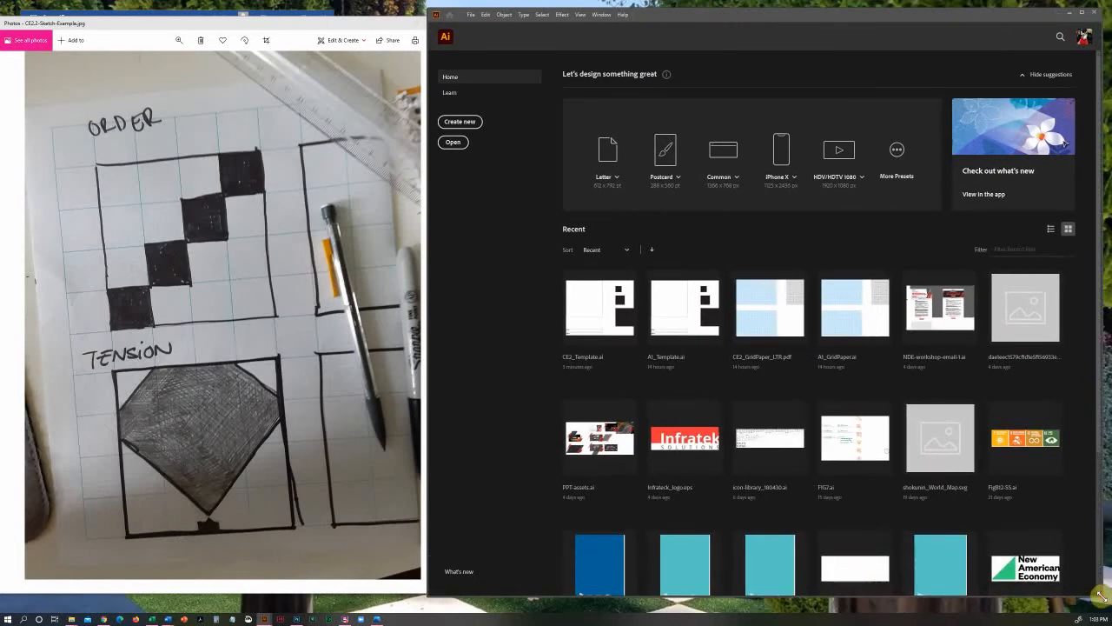
left_click_drag(326, 29, 250, 22)
left_click_drag(428, 110, 217, 113)
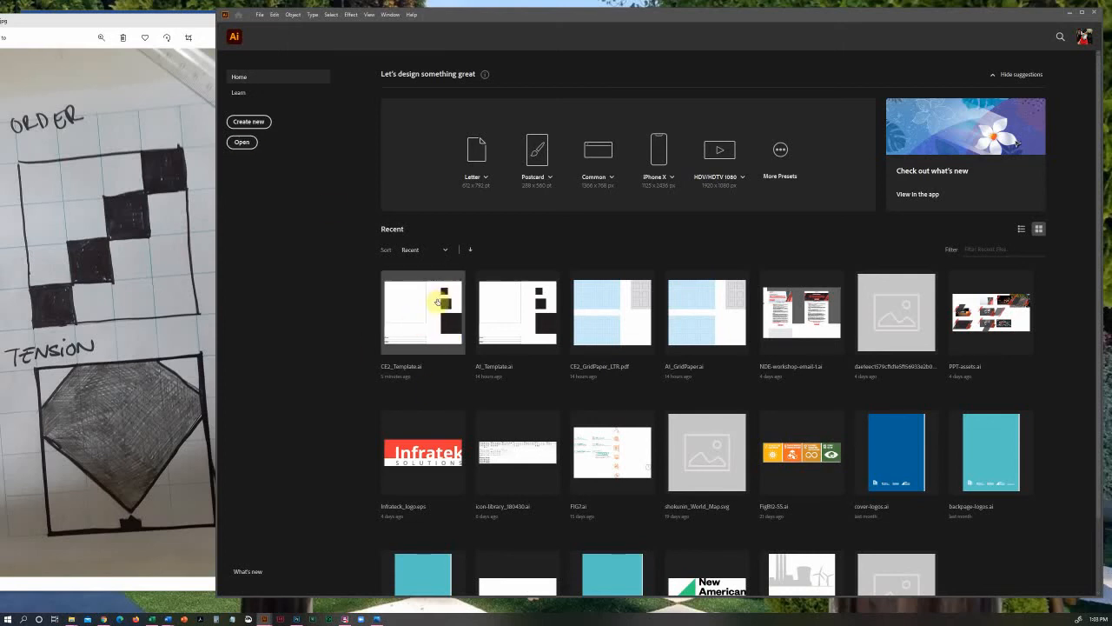
Open the recent file CE2_Template.ai
left_click(413, 320)
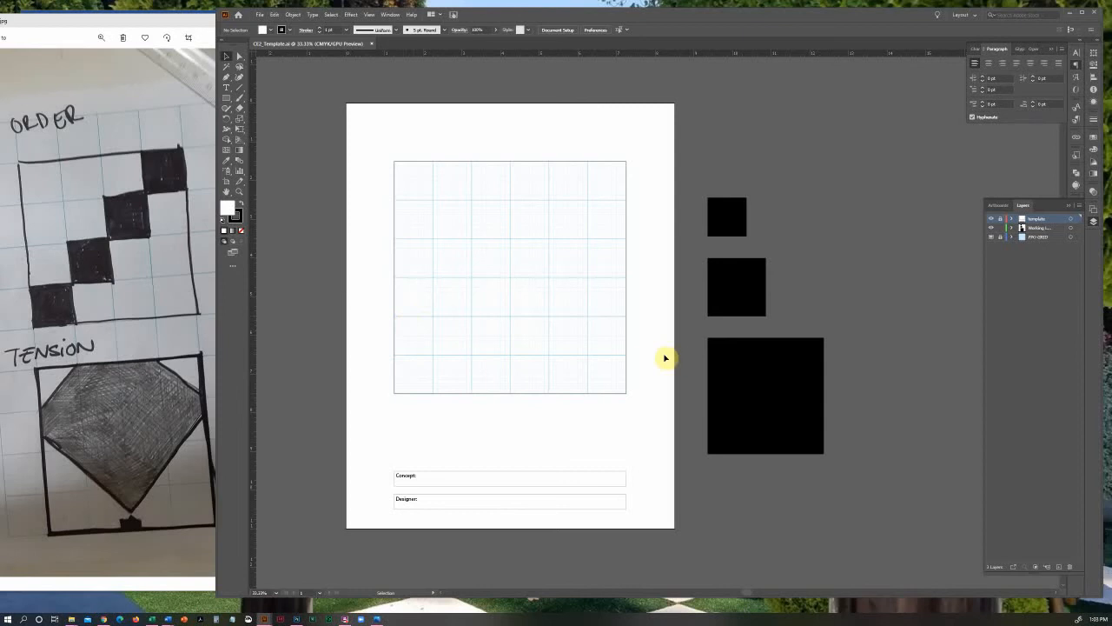
Hide and show the template, working and FPO grid layers one by one to examine what each contains
left_click(990, 219)
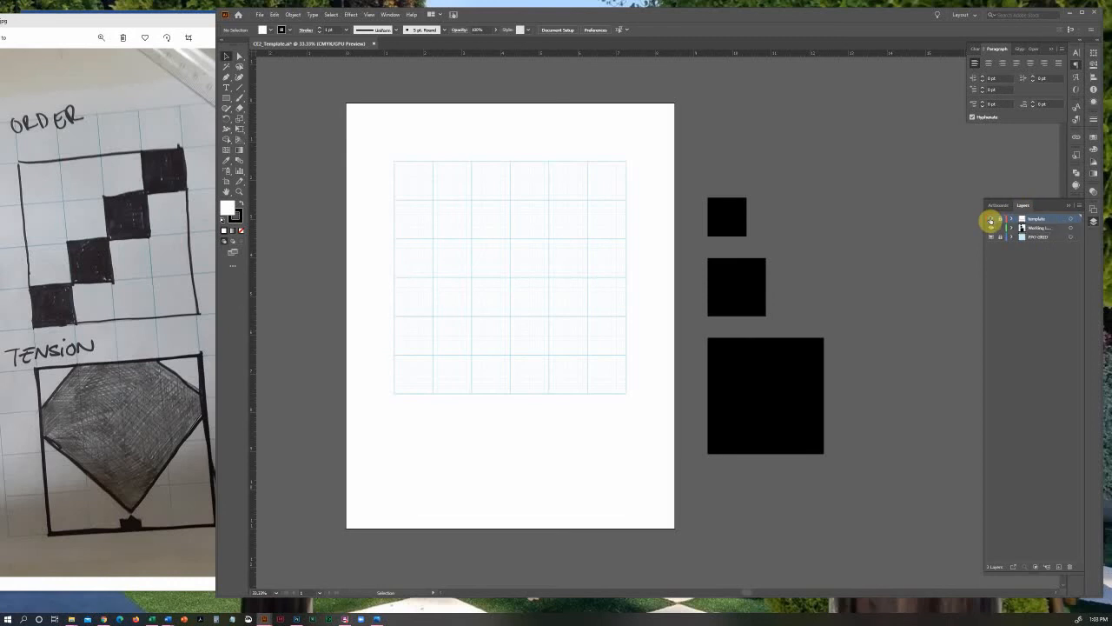
left_click(990, 219)
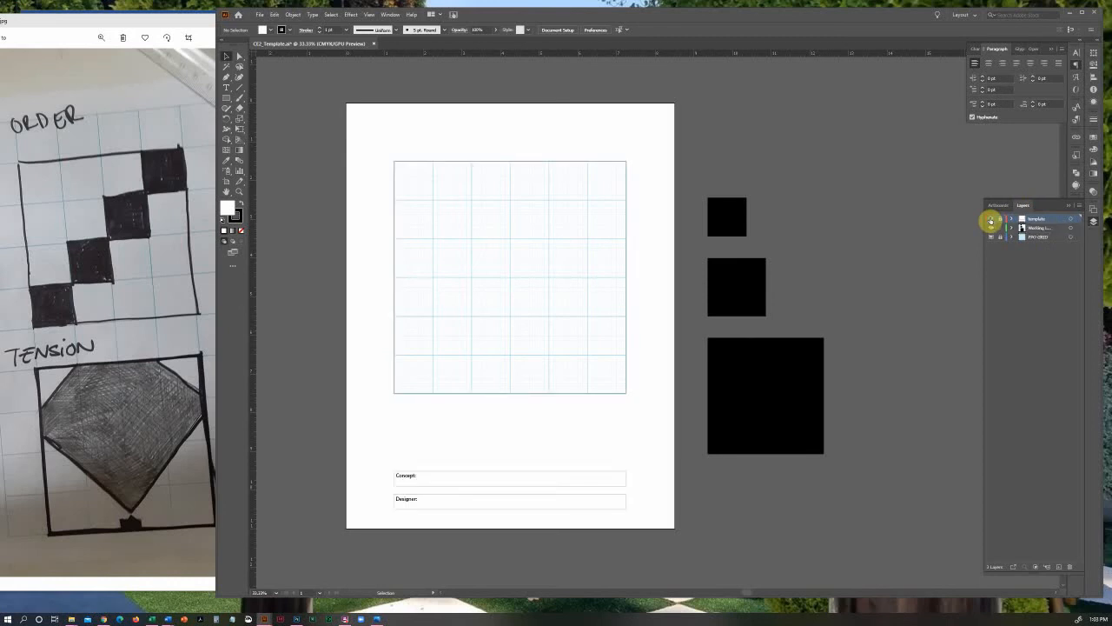
left_click(991, 219)
left_click(990, 220)
left_click(990, 219)
left_click(991, 219)
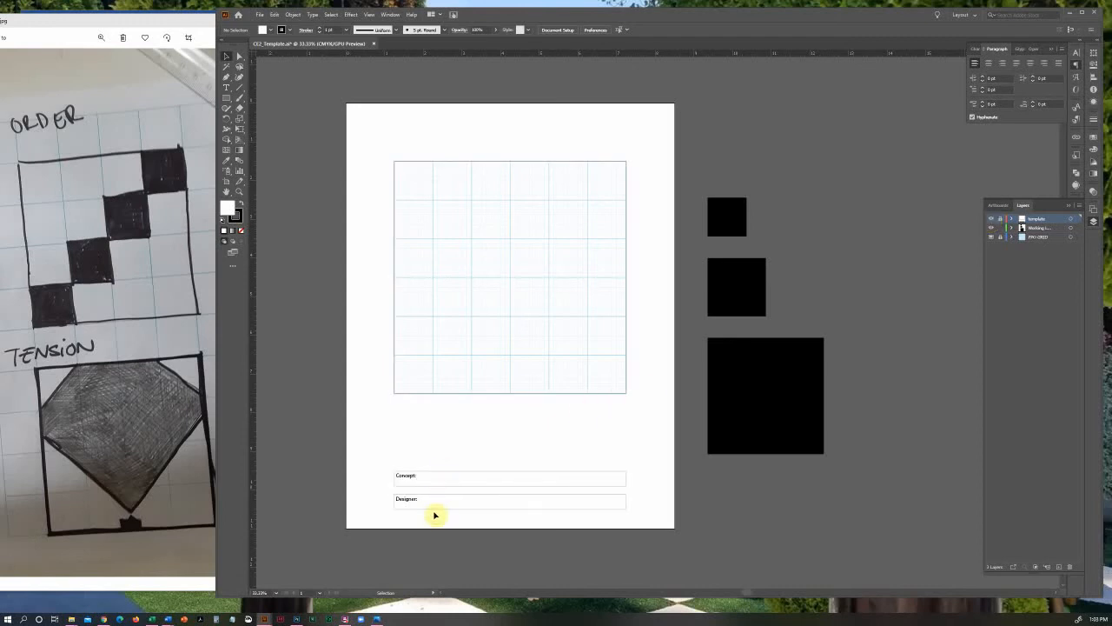
left_click(990, 230)
left_click(991, 230)
left_click(990, 230)
left_click(990, 229)
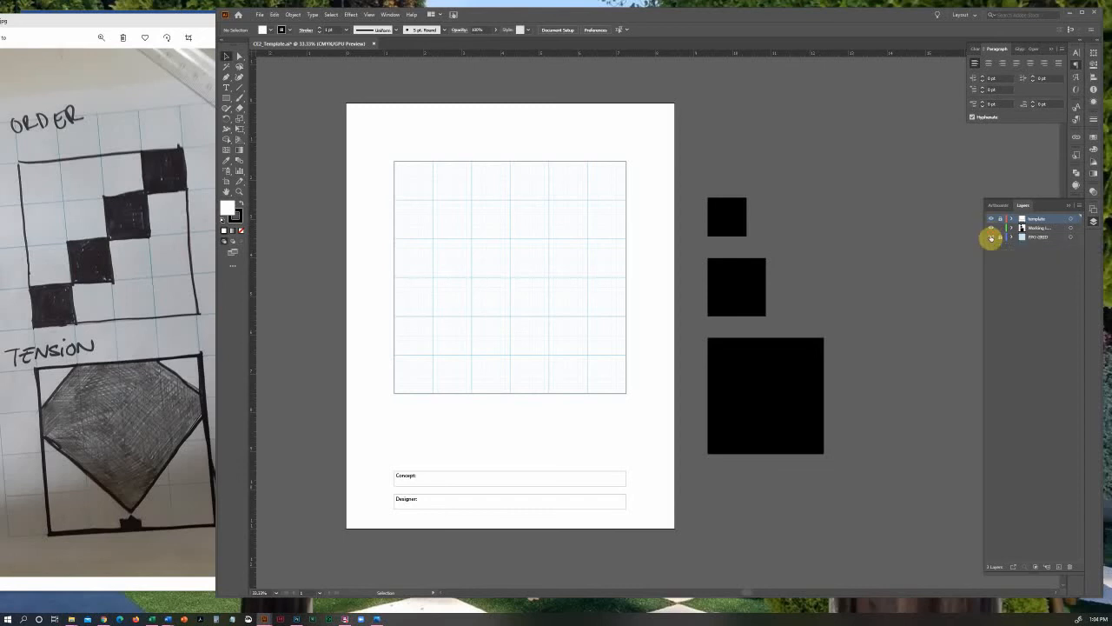
left_click(990, 237)
left_click(991, 237)
left_click(990, 238)
left_click(990, 237)
left_click(990, 238)
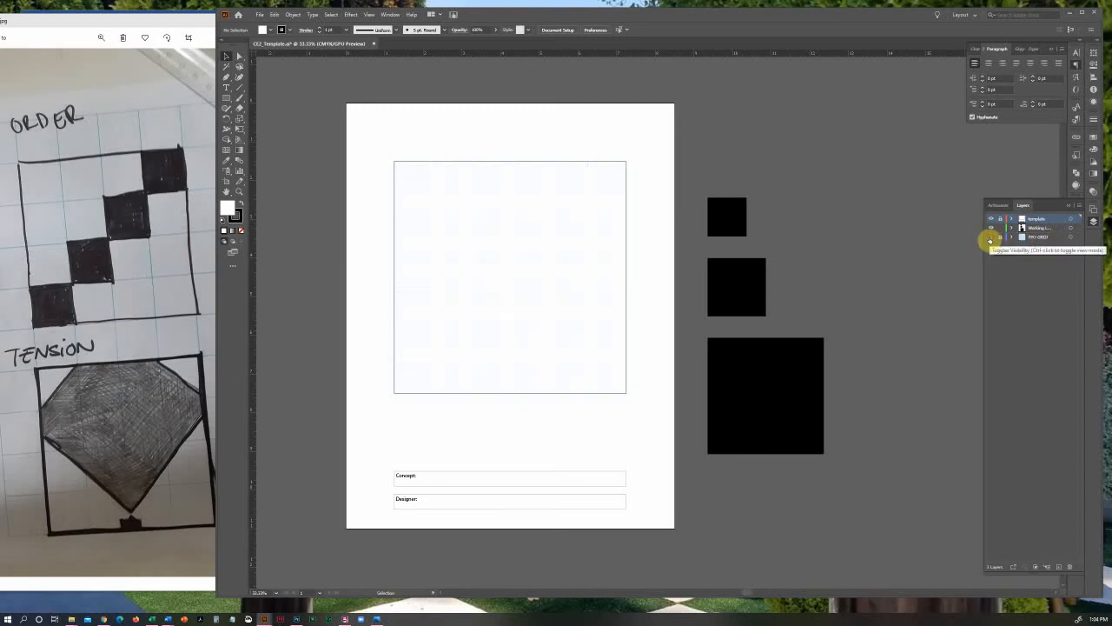
left_click(990, 238)
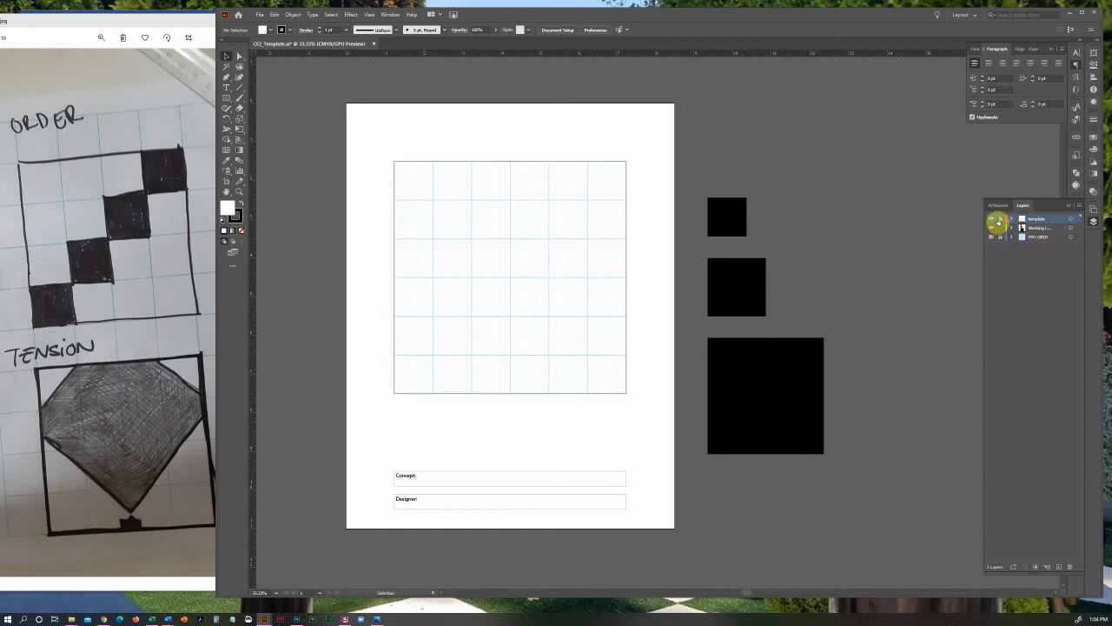
Save the document under a new name in AI demo files > CE2, appending an underscore and the designer's first name to CE2_Template
left_click(259, 14)
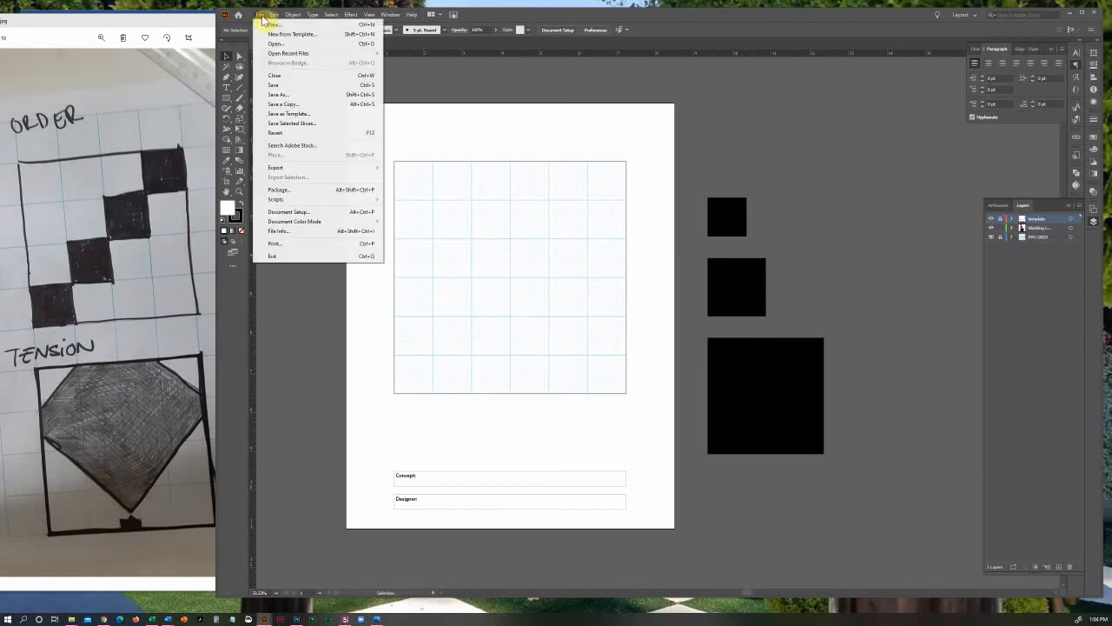
left_click(291, 94)
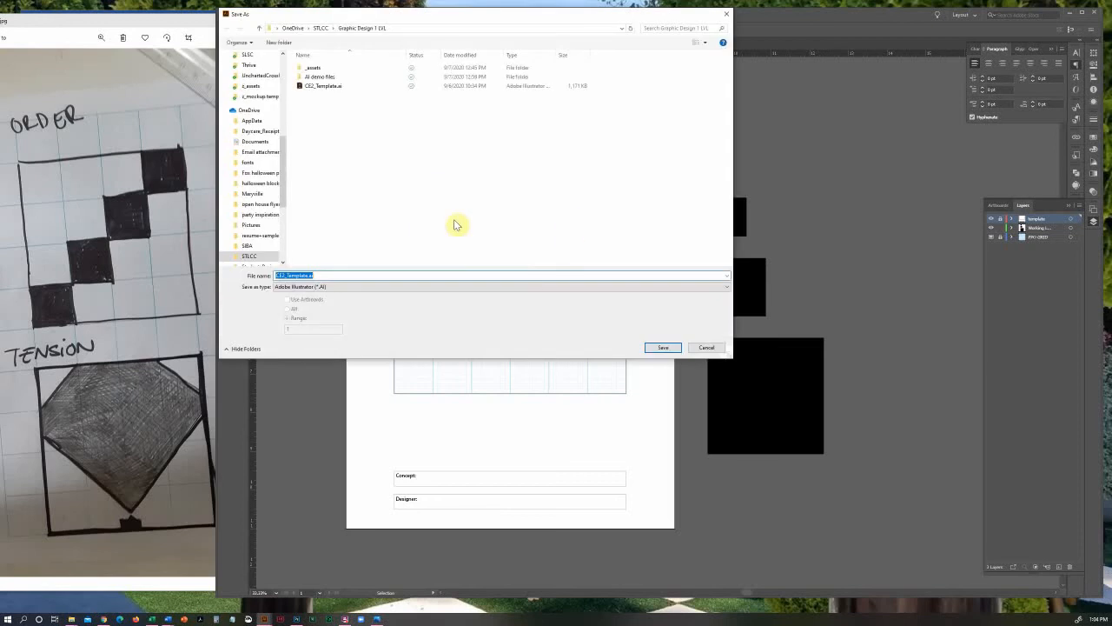
left_click(307, 275)
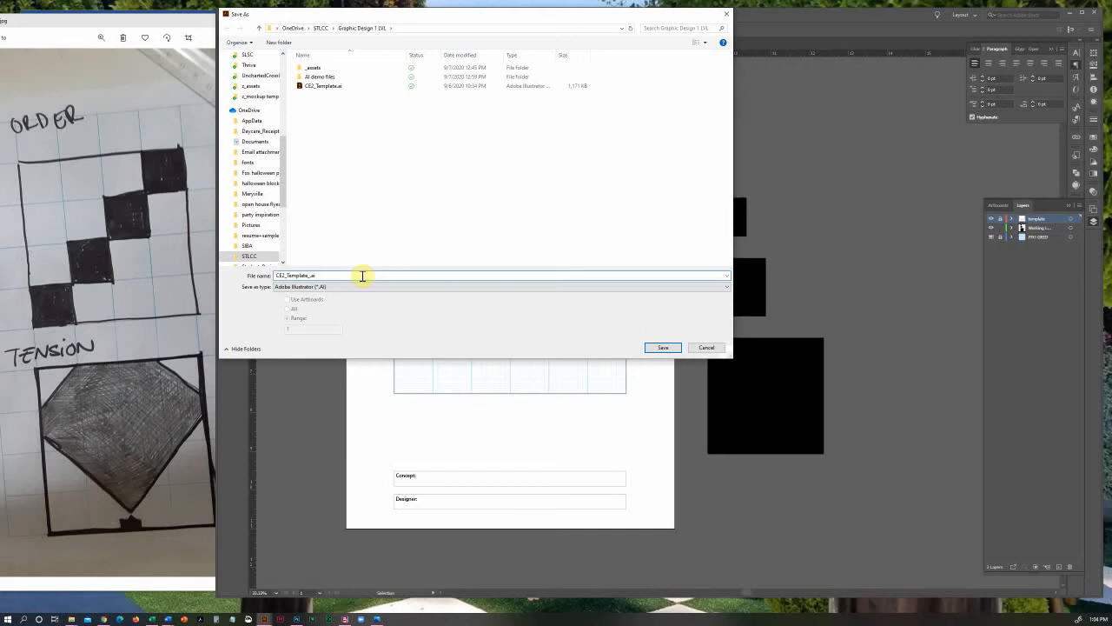
type("_Lindsey")
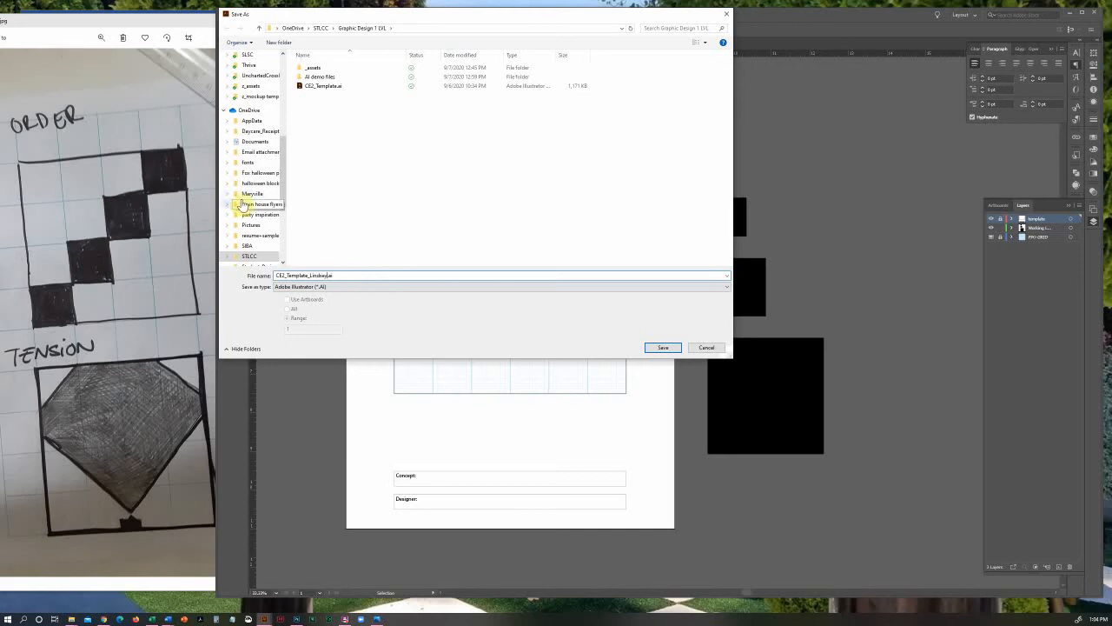
double_click(324, 75)
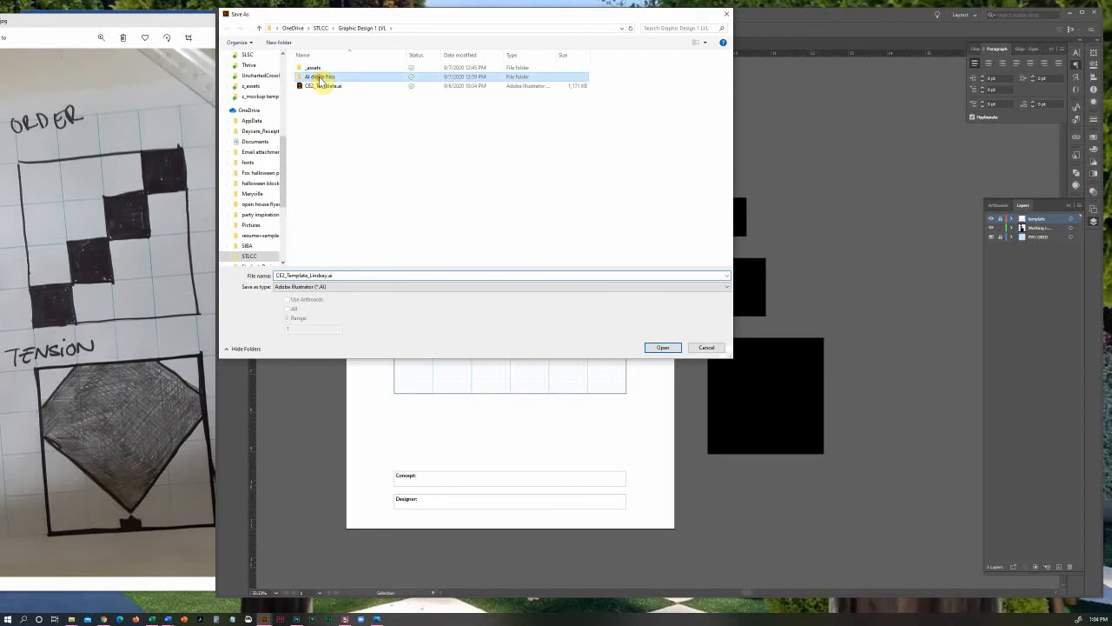
double_click(311, 78)
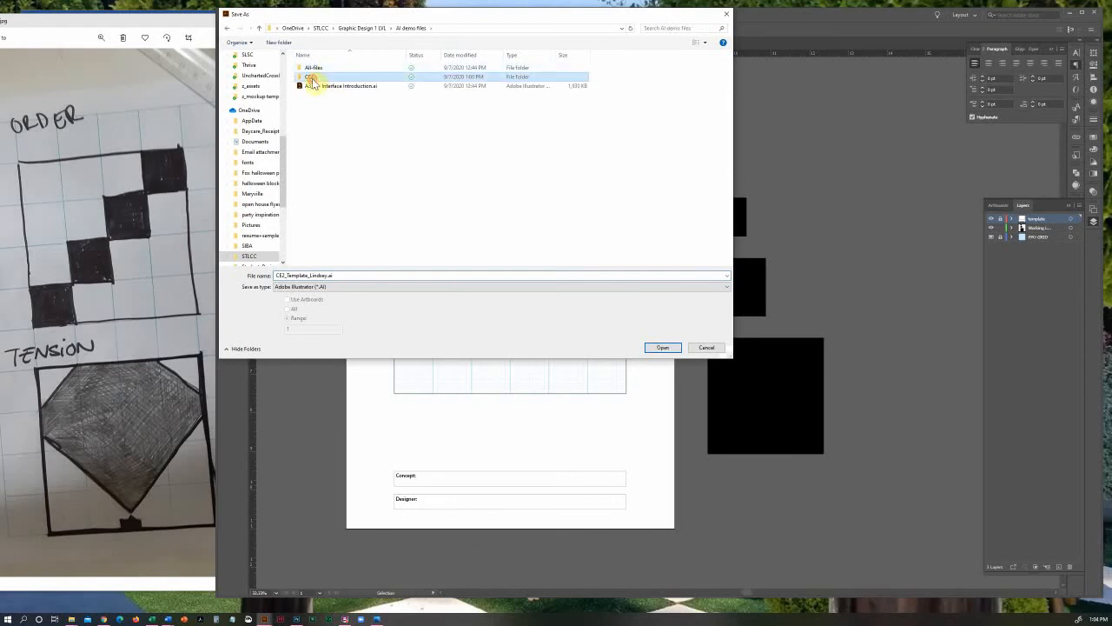
left_click(663, 348)
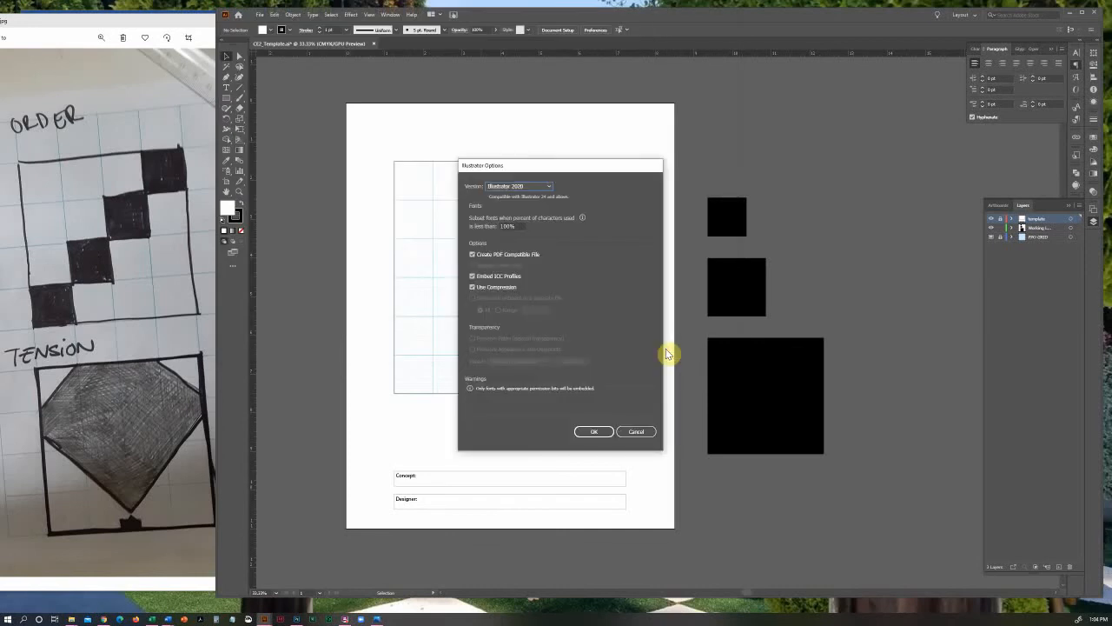
left_click(595, 431)
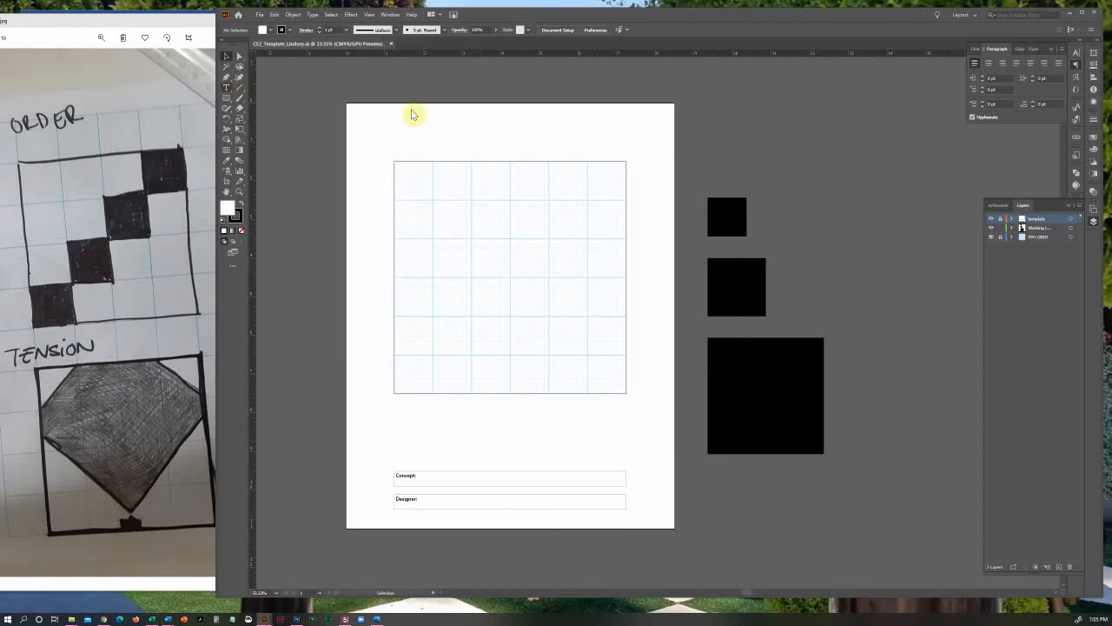
Unlock the template layer and add the text "Order" beside the Concept label
left_click(1000, 219)
left_click(1000, 220)
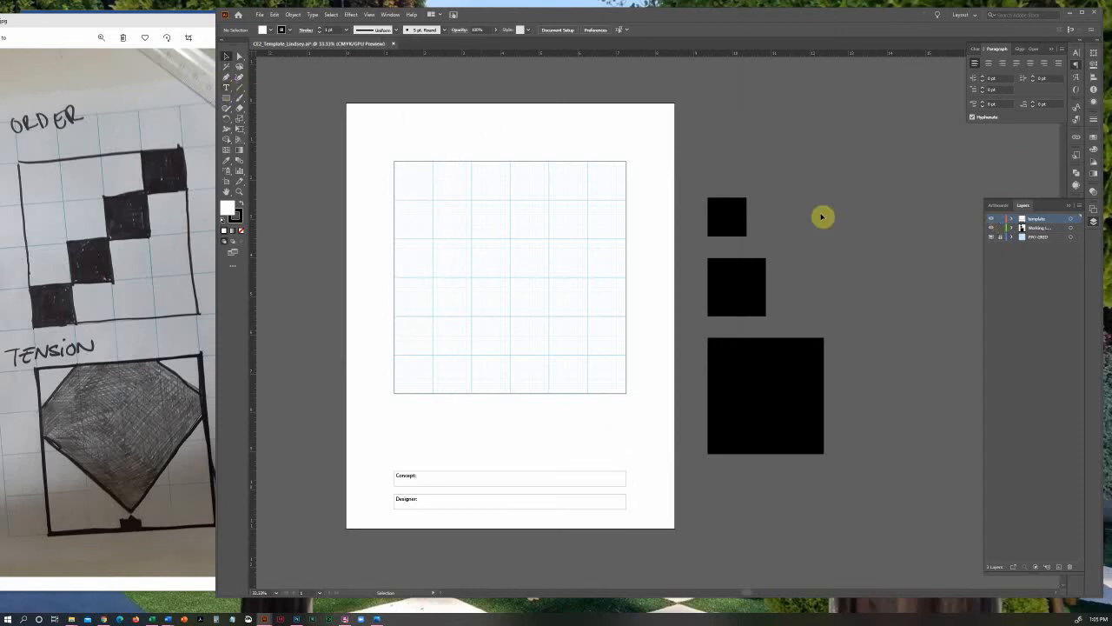
left_click(226, 89)
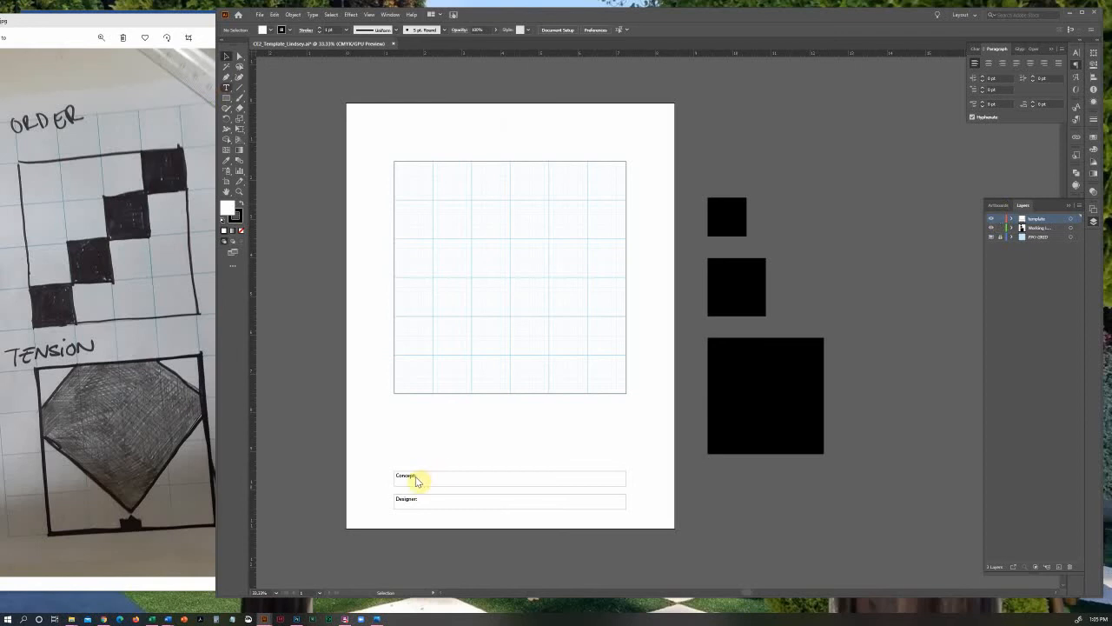
key("t")
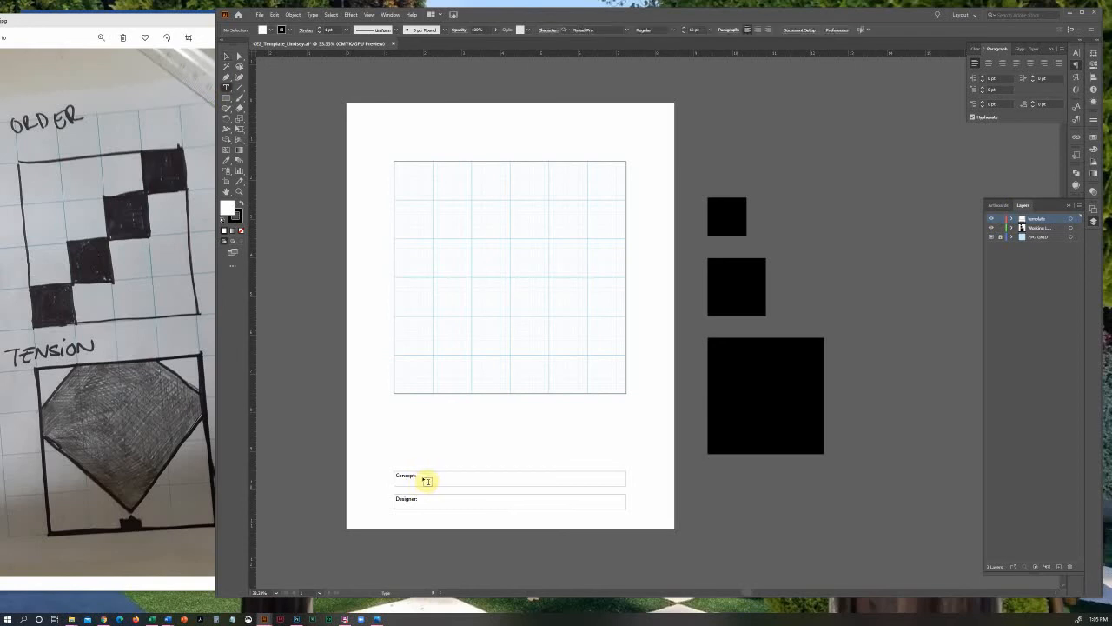
left_click(425, 479)
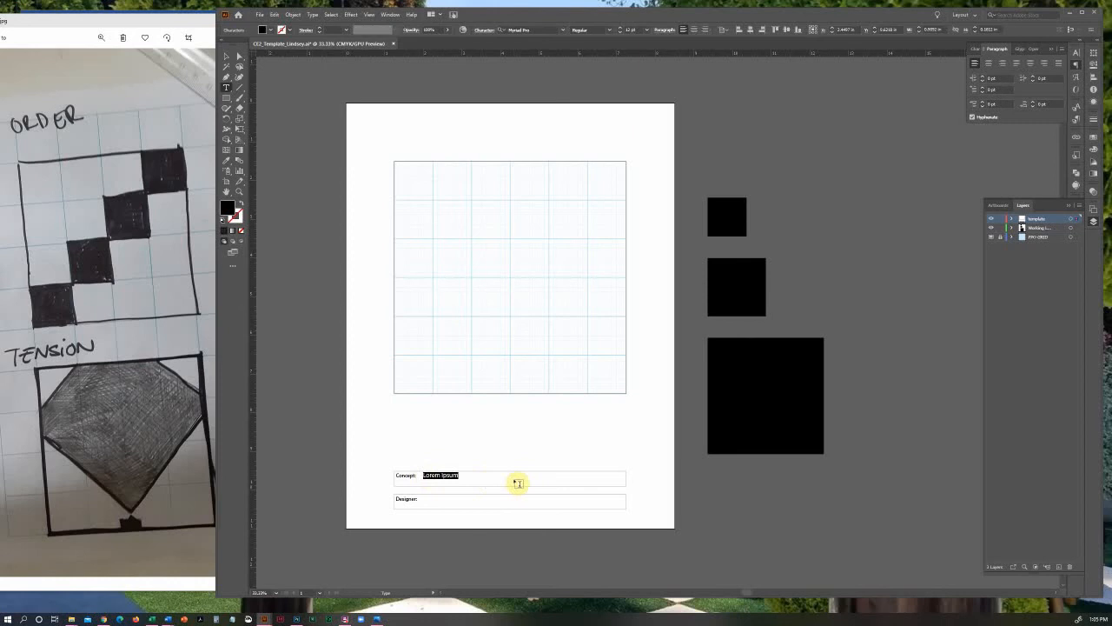
type("Crder")
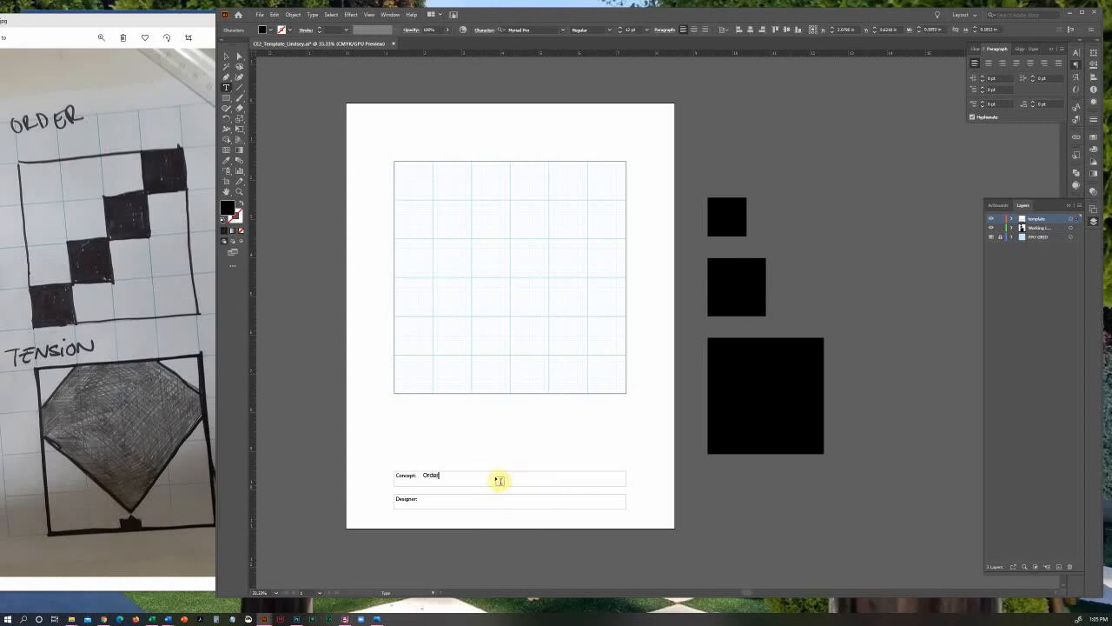
Add the designer's full name beside the Designer label and reposition both text entries within their boxes
left_click(431, 501)
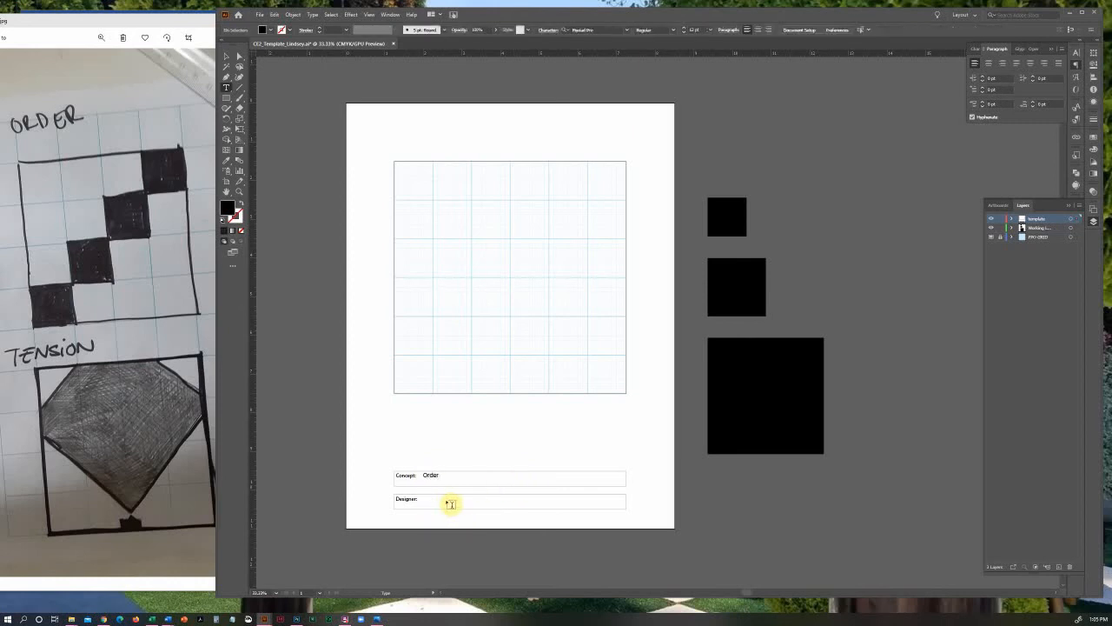
type("Lindsey McGraw")
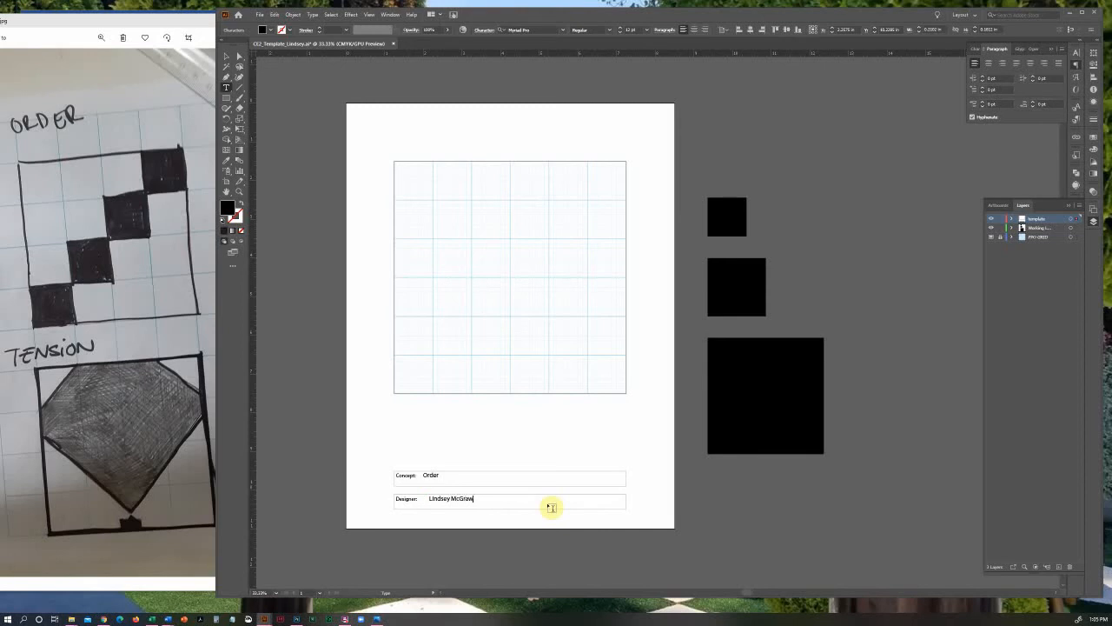
left_click(226, 57)
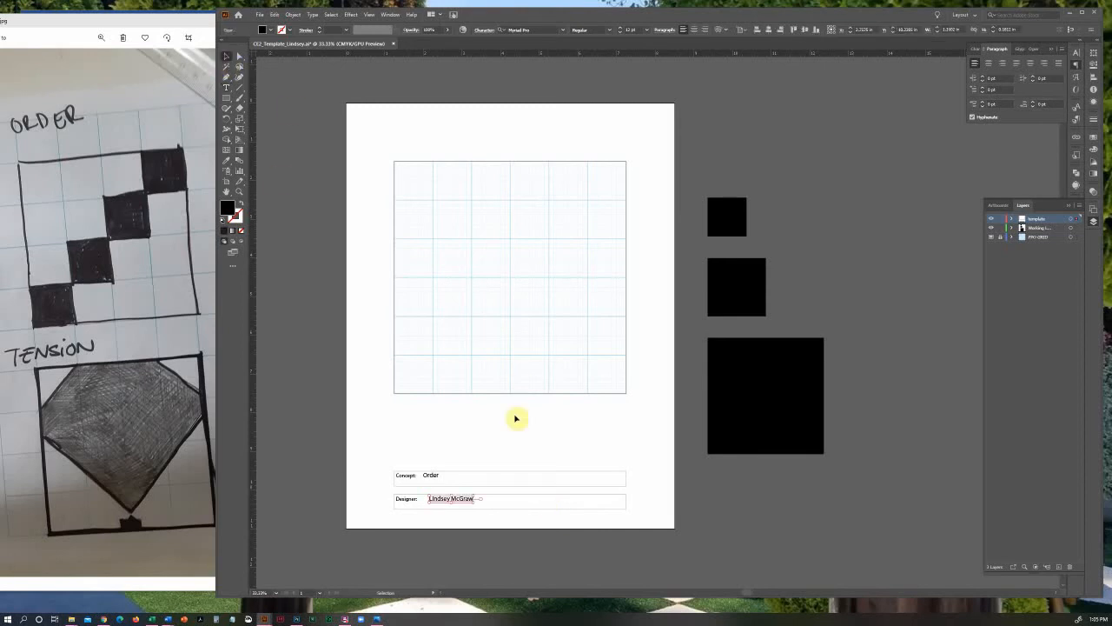
left_click(430, 476, "shift")
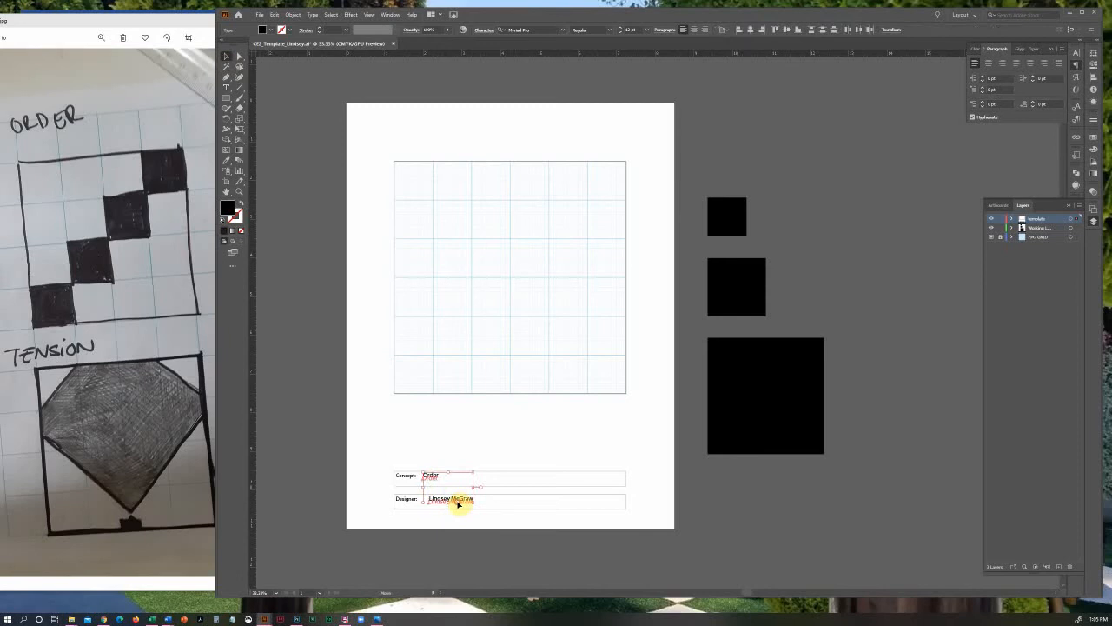
left_click(451, 507)
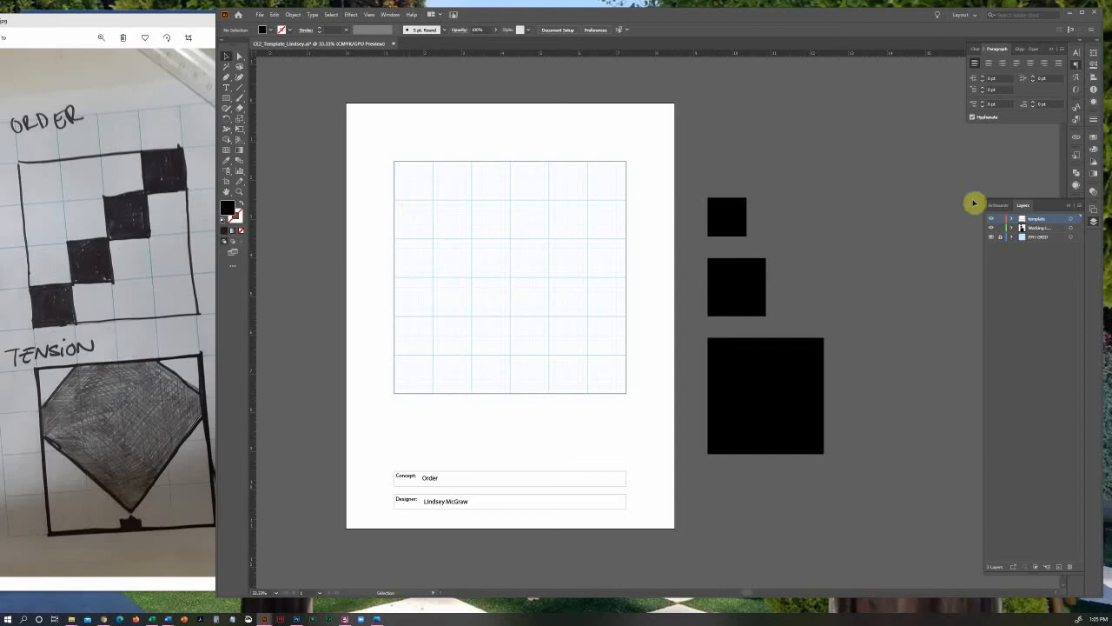
Lock the template layer again and make the working layer active
left_click_drag(1000, 218, 1000, 229)
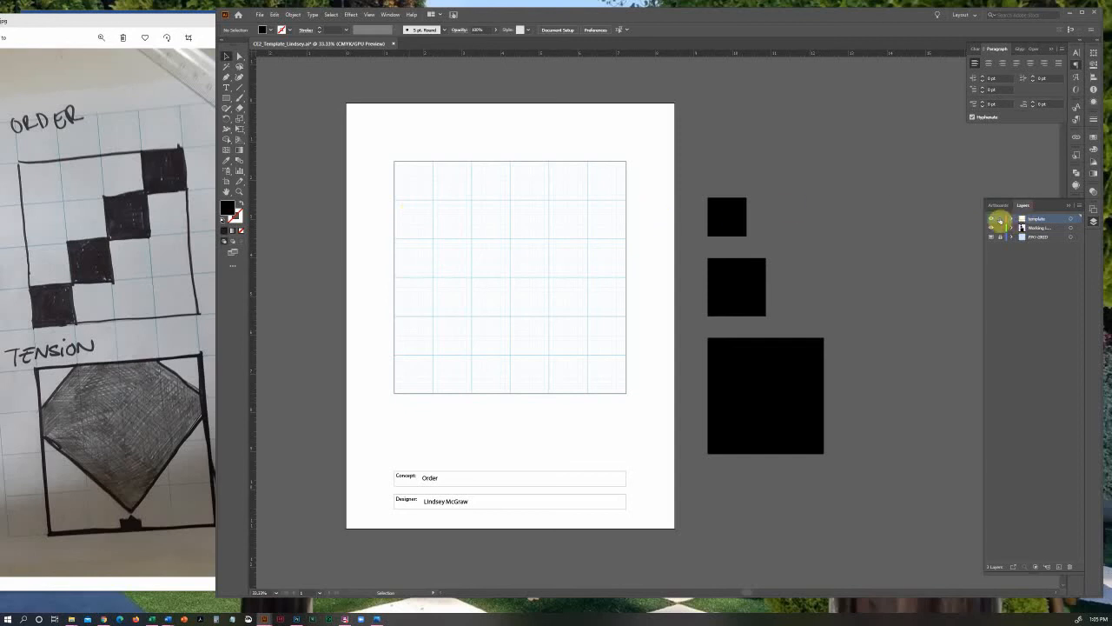
left_click(1056, 232)
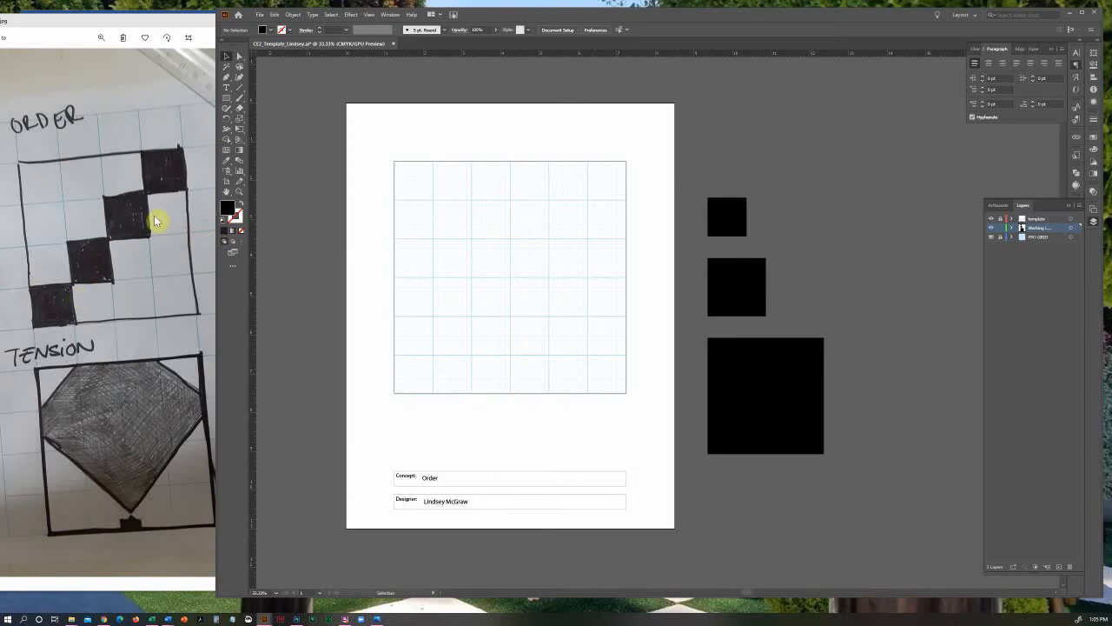
Move the smallest black square from the pasteboard into the bottom-left cell of the artboard's grid
left_click(731, 218)
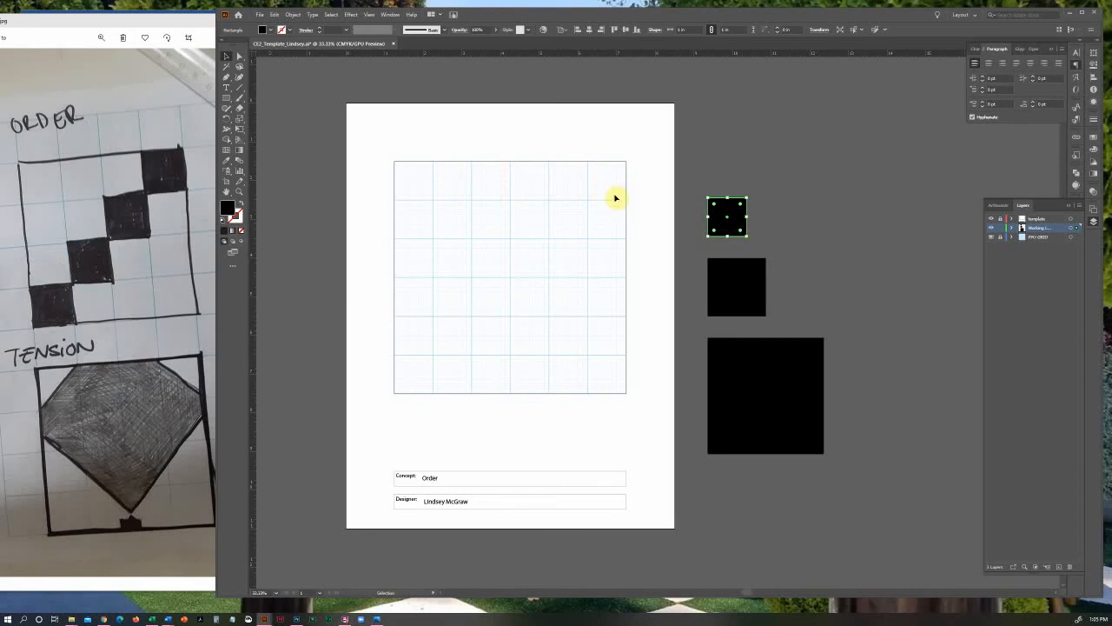
left_click_drag(712, 228, 407, 377)
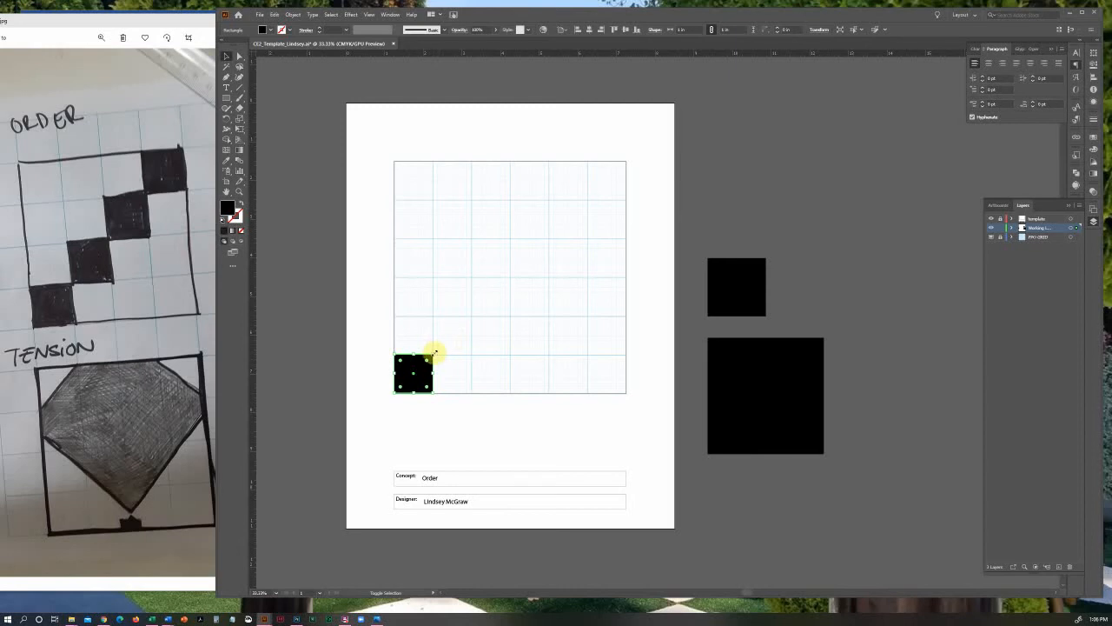
Enlarge the square in the grid's bottom-left corner proportionally to about 1.4 in, keeping its bottom-left corner fixed
left_click_drag(432, 353, 501, 340)
left_click(489, 345)
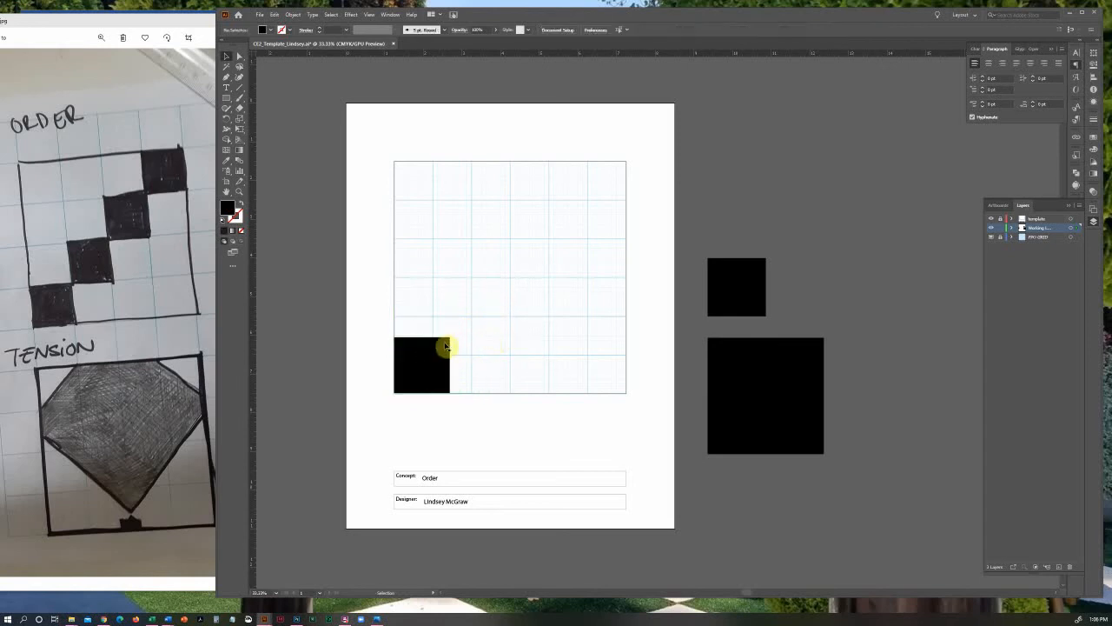
left_click(446, 348)
left_click_drag(450, 337, 496, 272)
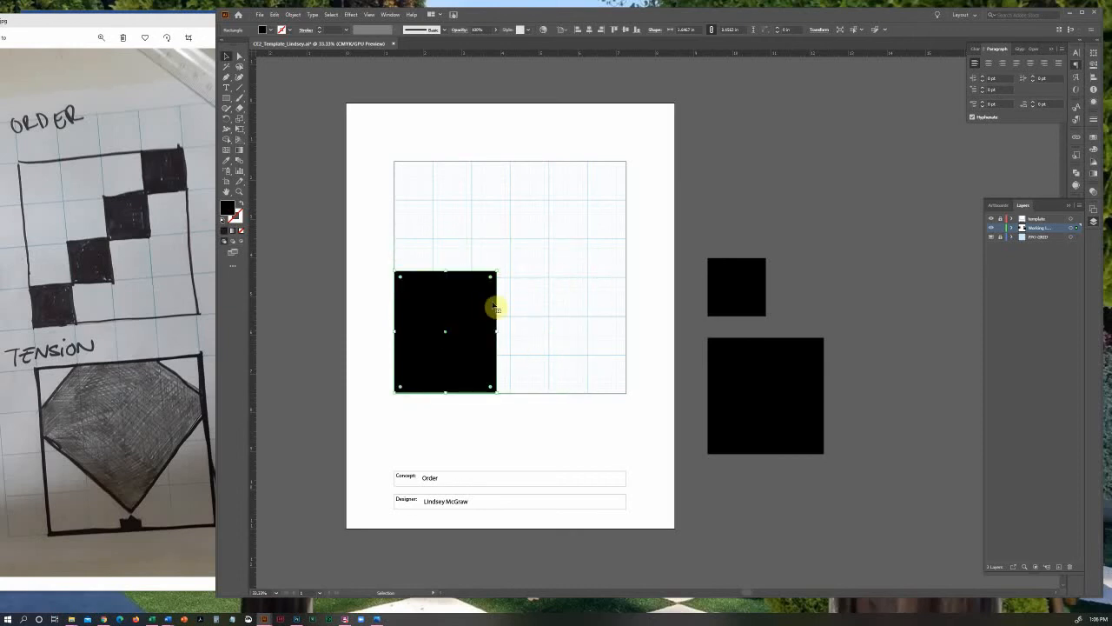
key("a")
key("ctrl+z")
key("v")
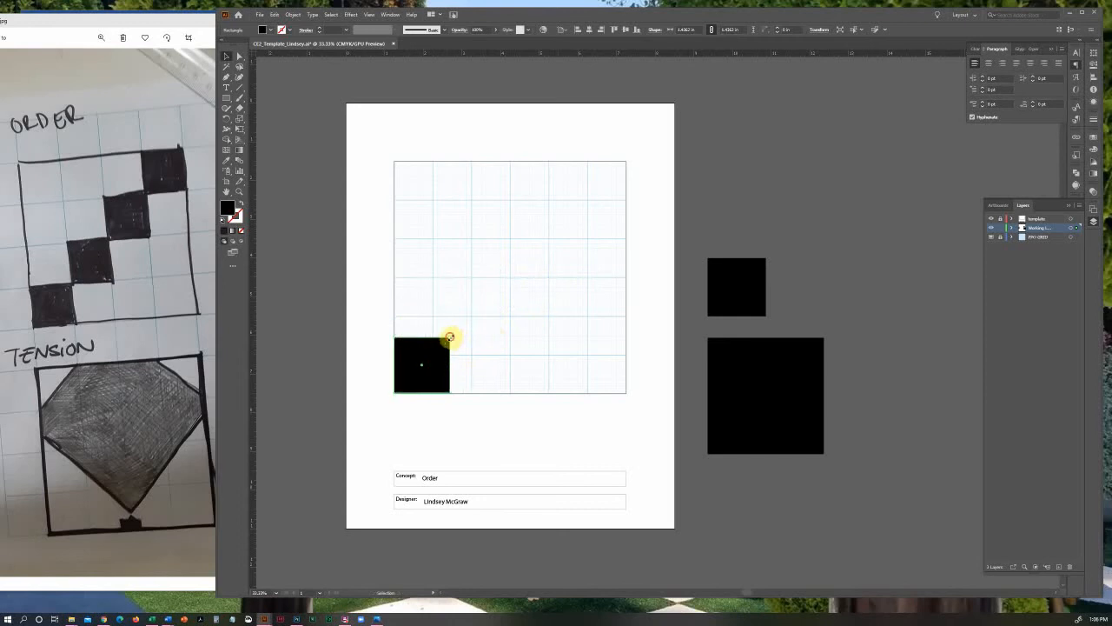
Enlarge the corner square proportionally to about 1.78 in and place a copy diagonally above it, touching its top-right corner
left_click_drag(449, 336, 463, 325)
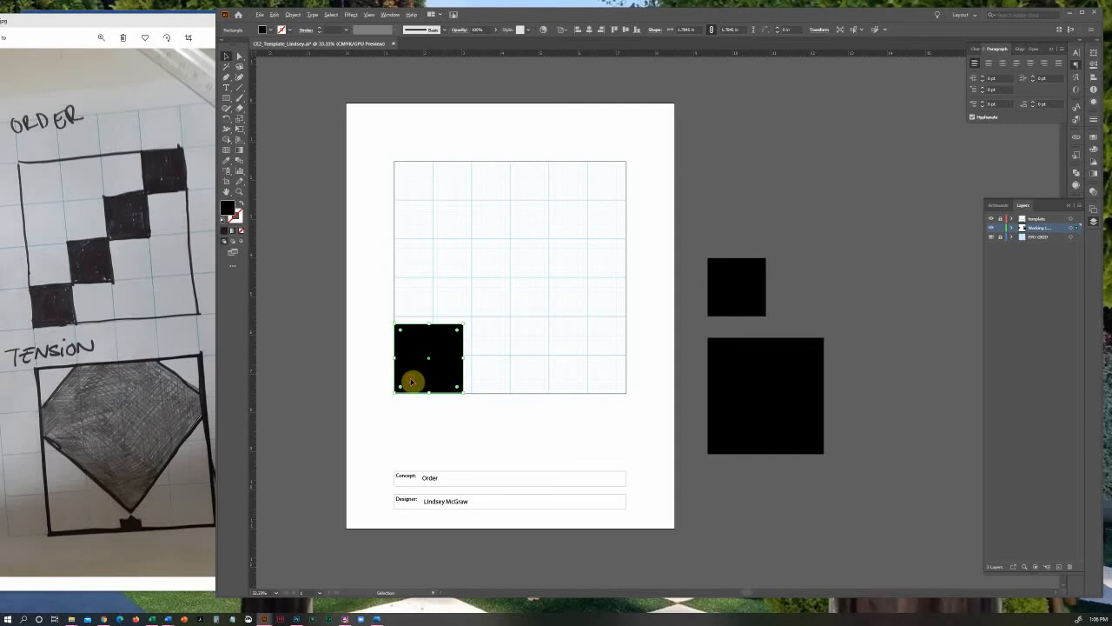
left_click_drag(412, 380, 482, 313)
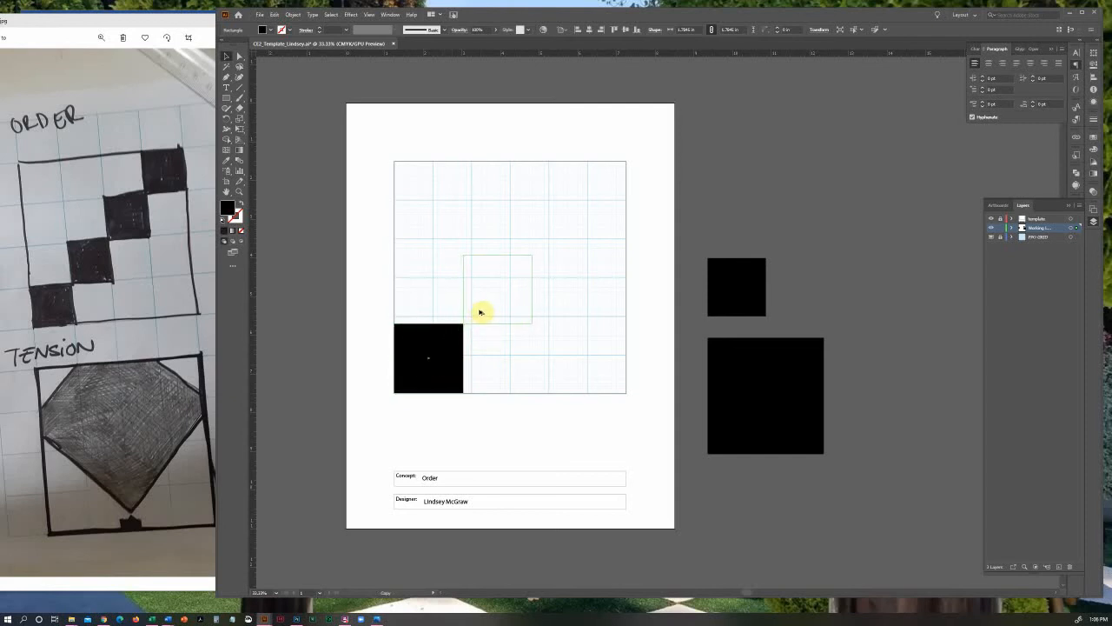
left_click_drag(480, 311, 480, 310)
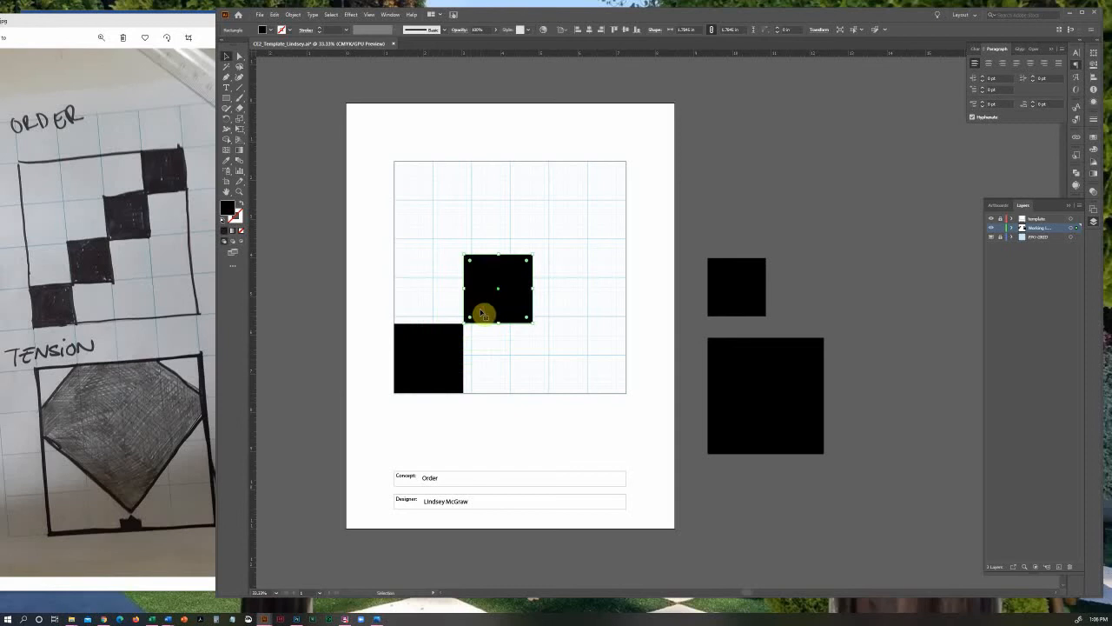
left_click(546, 380)
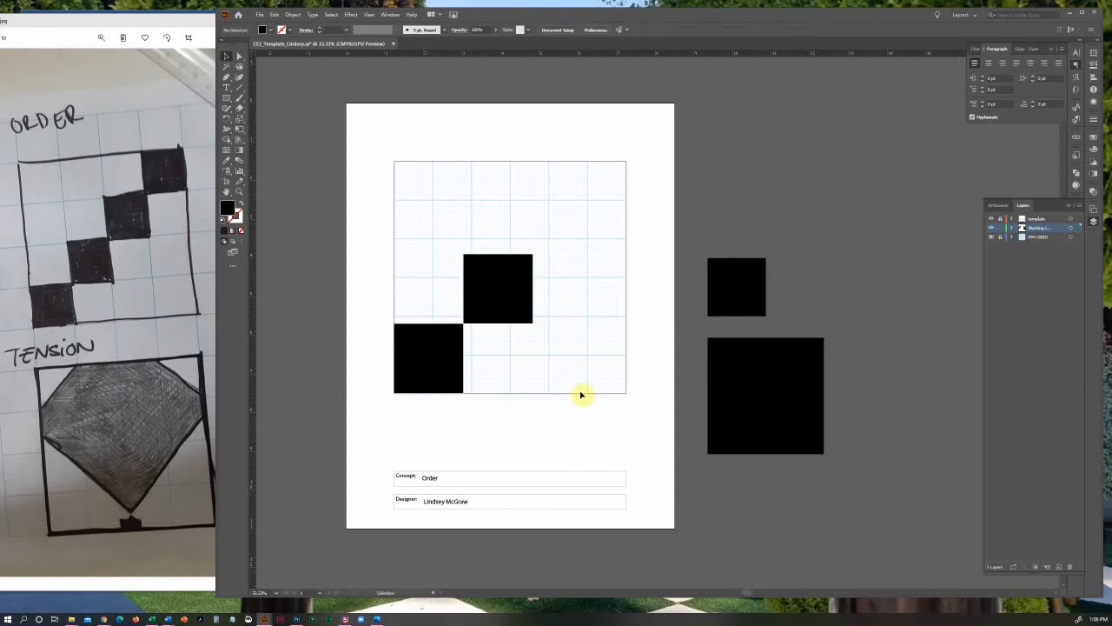
Duplicate both squares together and place the copies up and to the right, extending the diagonal to four squares
left_click_drag(496, 350, 444, 258)
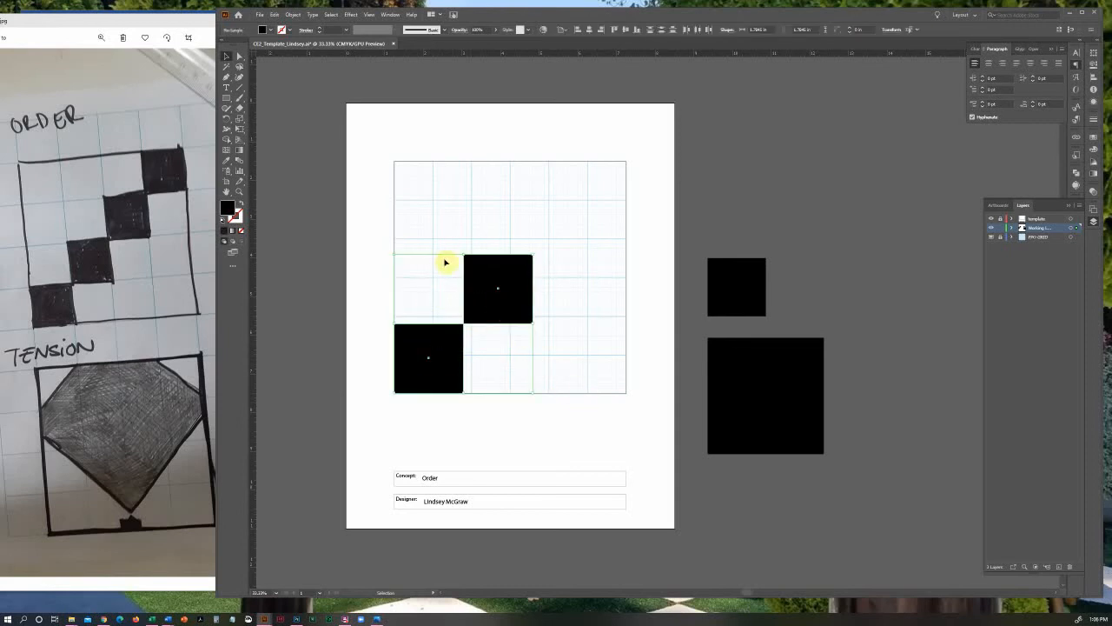
left_click_drag(408, 369, 547, 231)
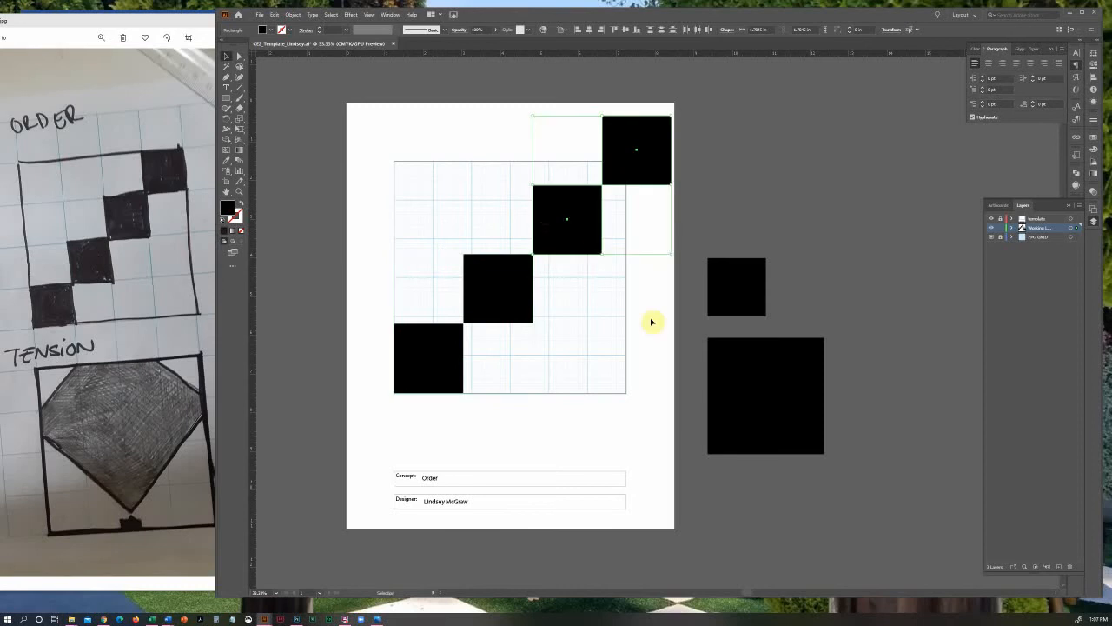
left_click(613, 357)
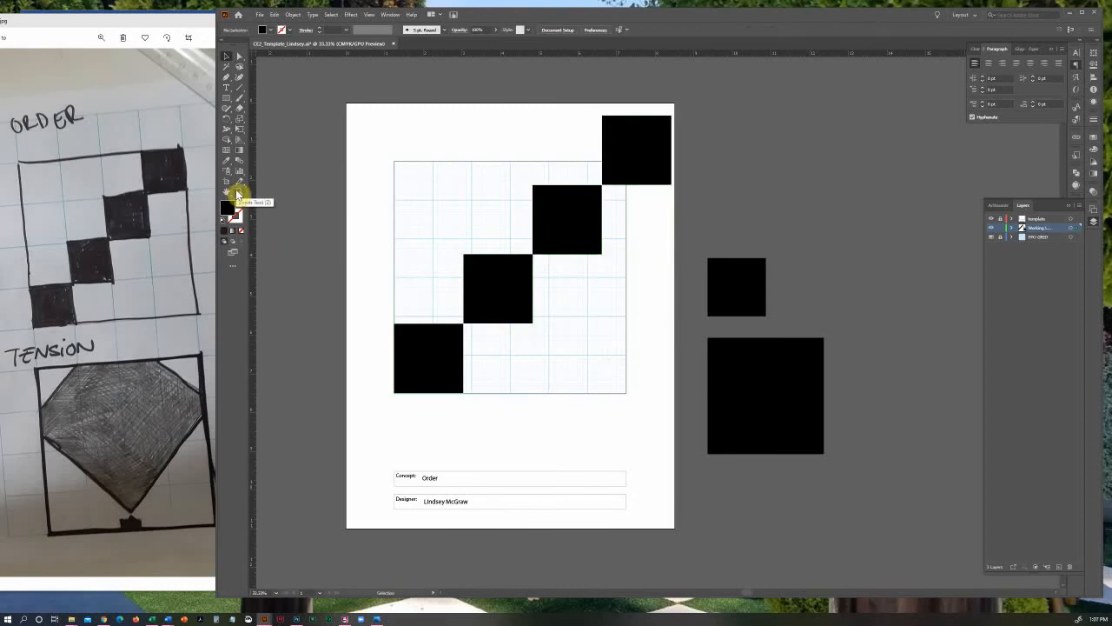
Move the second square slightly to close the gap between its bottom-left corner and the first square's top-right corner
left_click(238, 193)
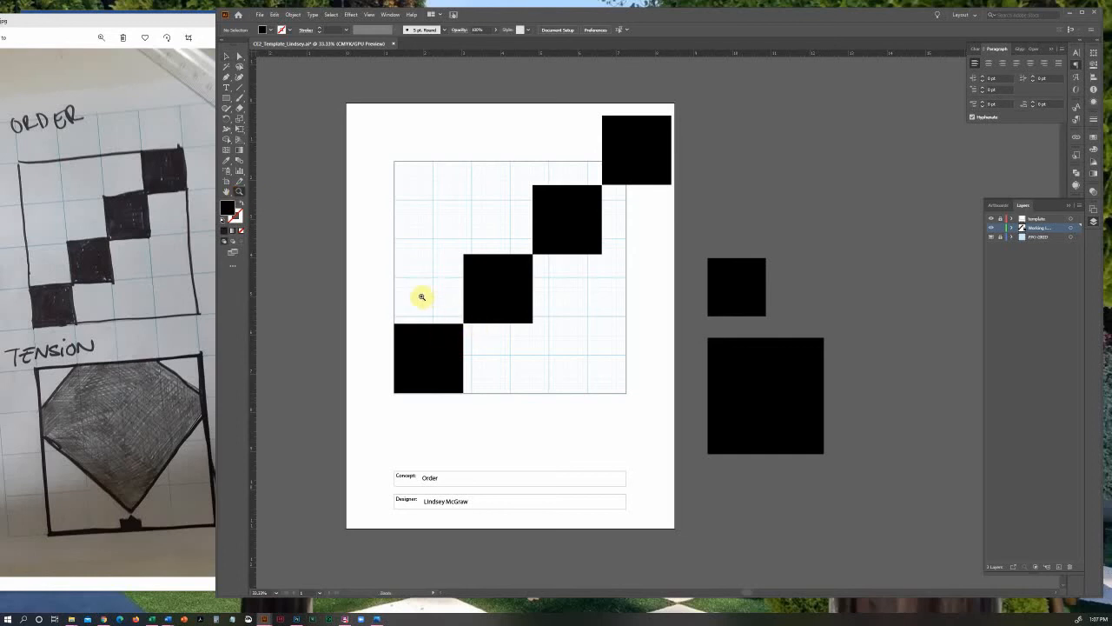
left_click_drag(416, 281, 573, 406)
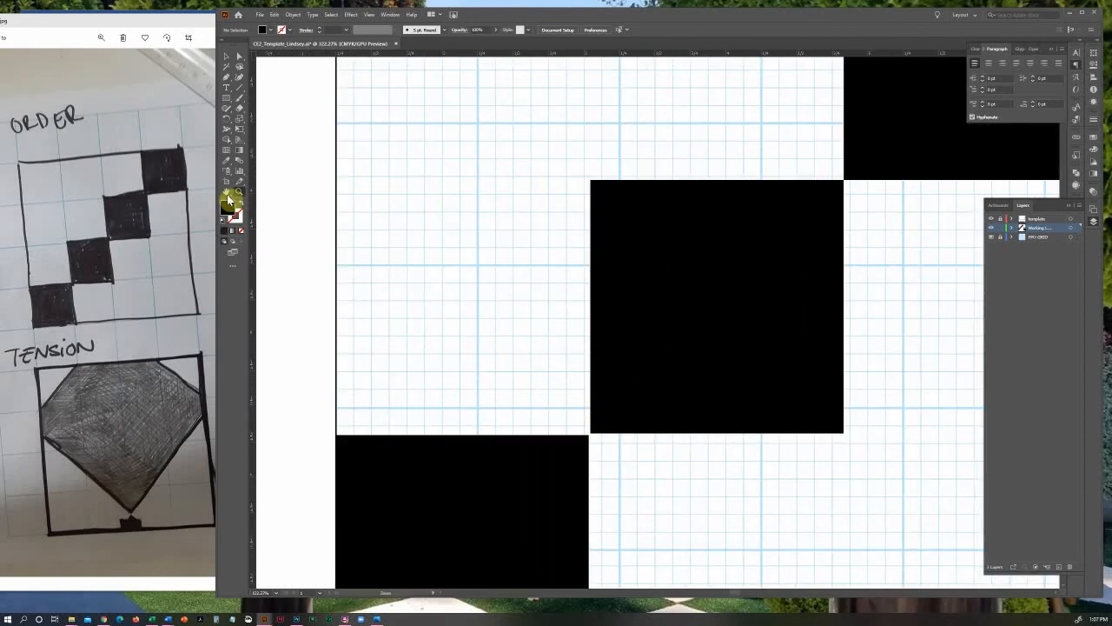
left_click(227, 192)
left_click_drag(601, 321, 546, 218)
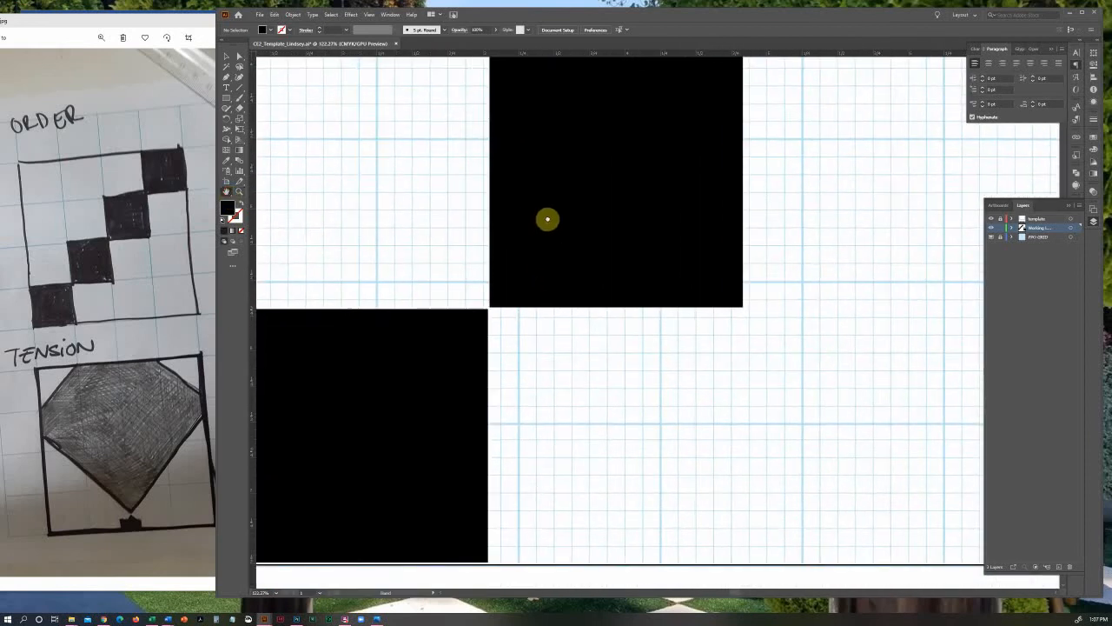
left_click(226, 56)
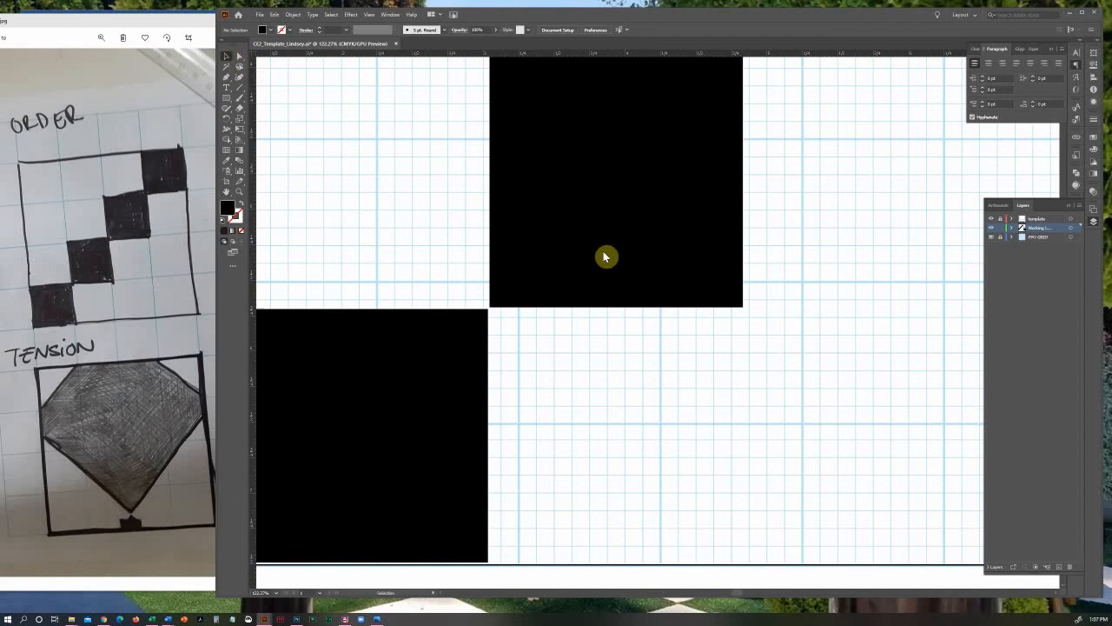
left_click(536, 297)
left_click(551, 338)
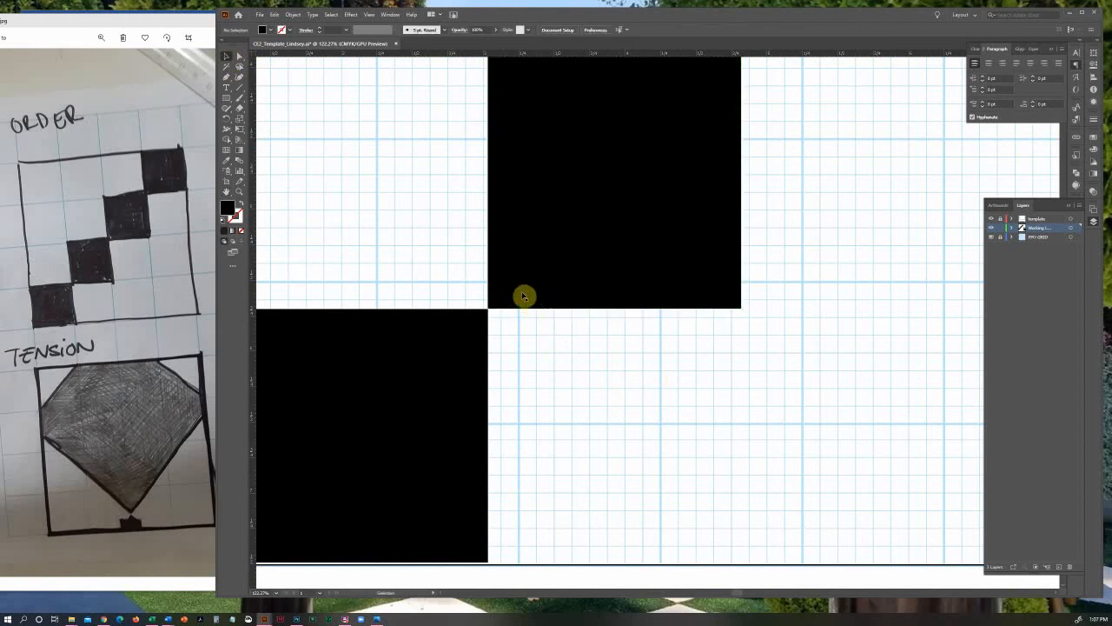
Fine-tune the second square's position at high magnification so its bottom-left corner snaps exactly to the first square's top-right corner
left_click(239, 191)
left_click_drag(472, 286, 641, 447)
left_click(226, 56)
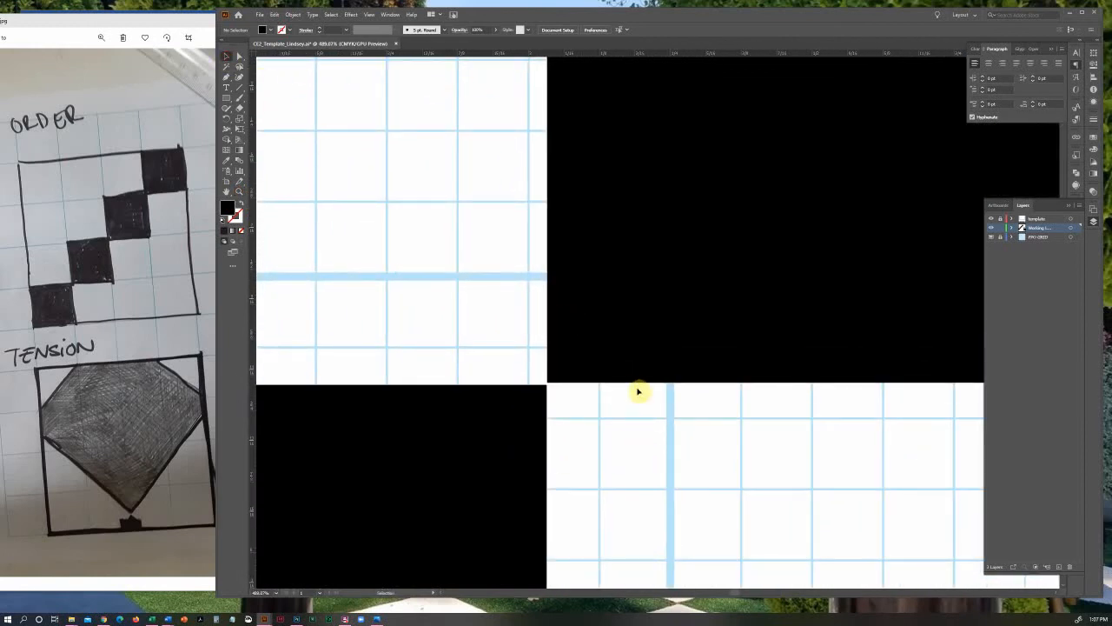
key("Down")
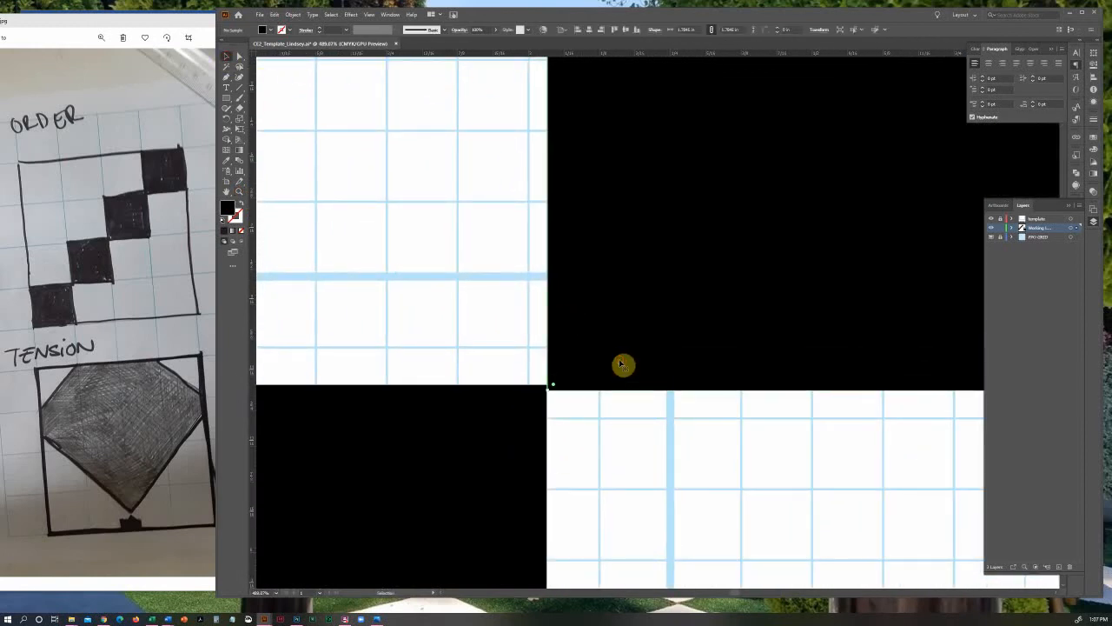
key("Up")
key("Down")
key("Up")
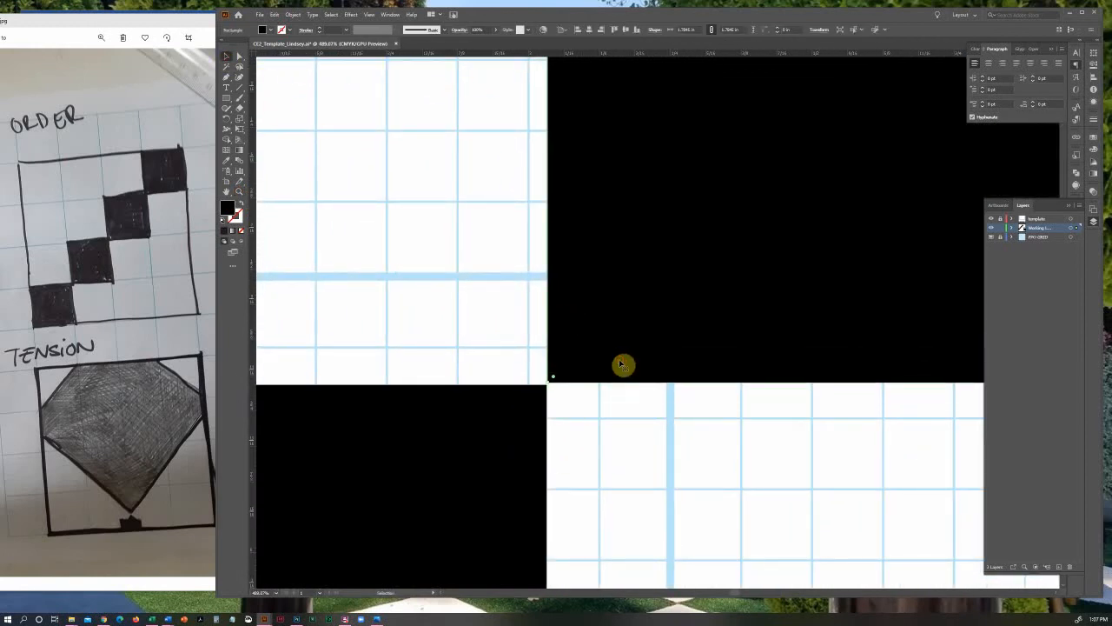
key("Down")
key("Up")
left_click(582, 416)
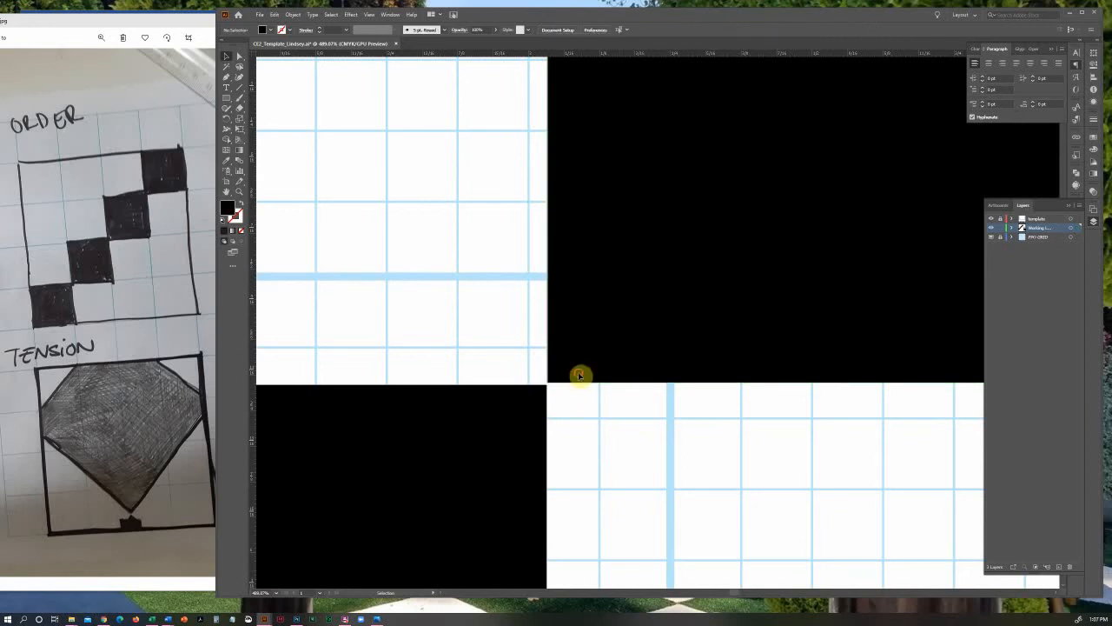
left_click_drag(580, 376, 579, 378)
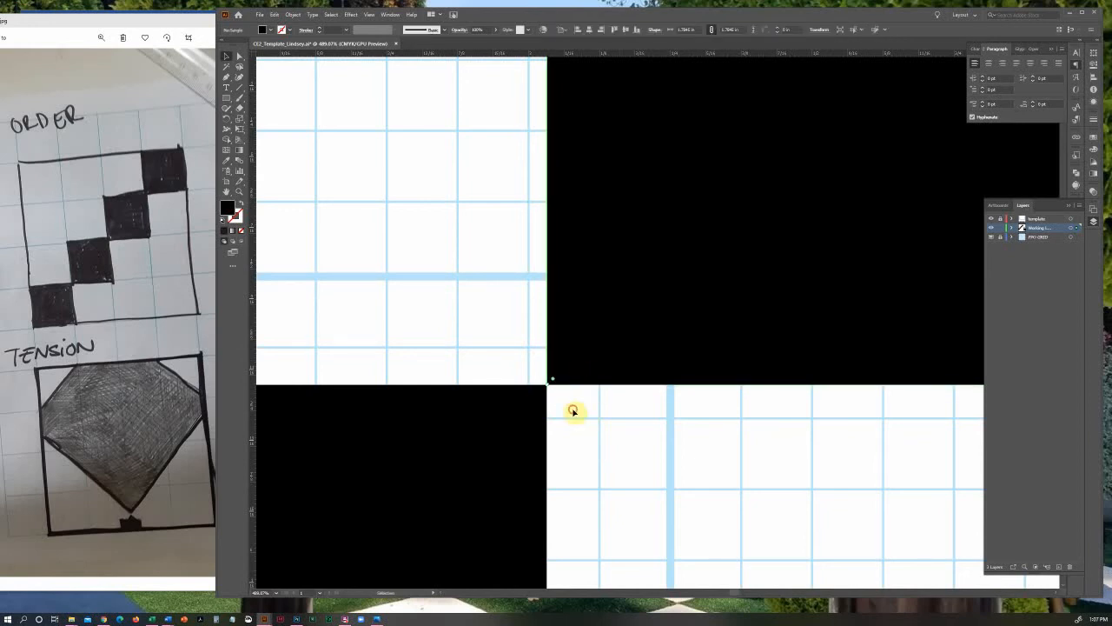
left_click(573, 411)
Snap the third square's bottom-left corner exactly to the second square's top-right corner
left_click(227, 193)
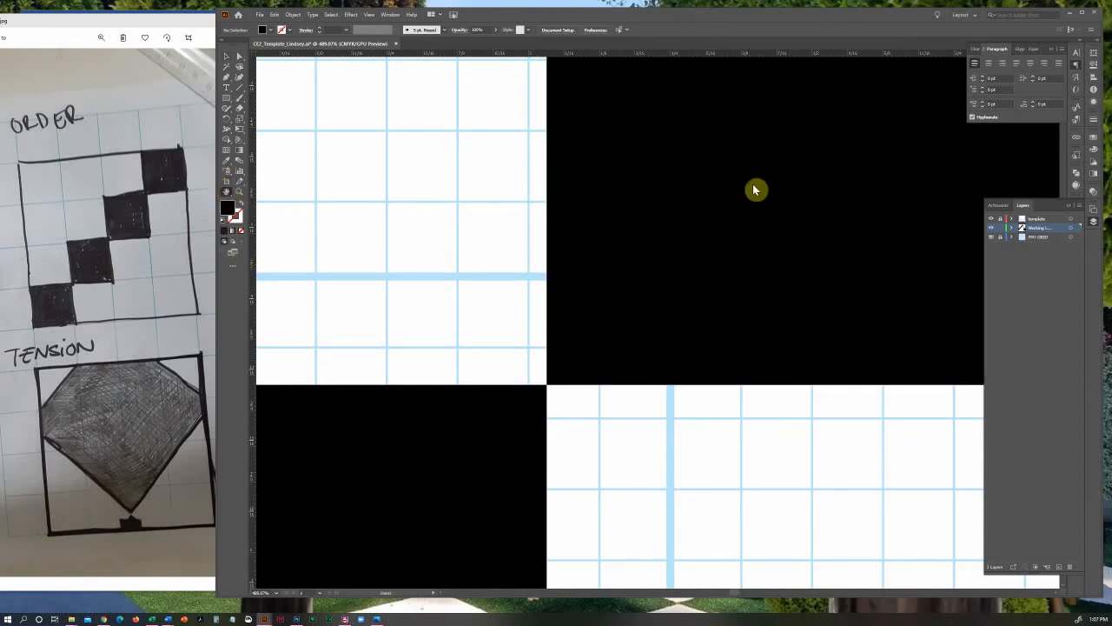
left_click_drag(752, 188, 435, 452)
left_click(231, 56)
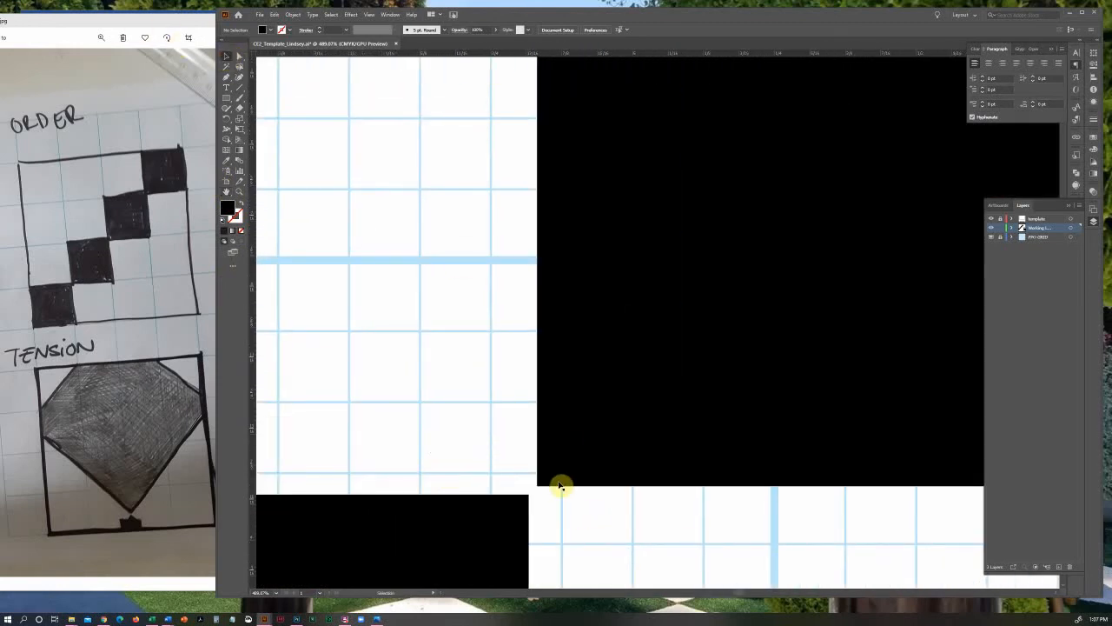
left_click_drag(554, 481, 549, 516)
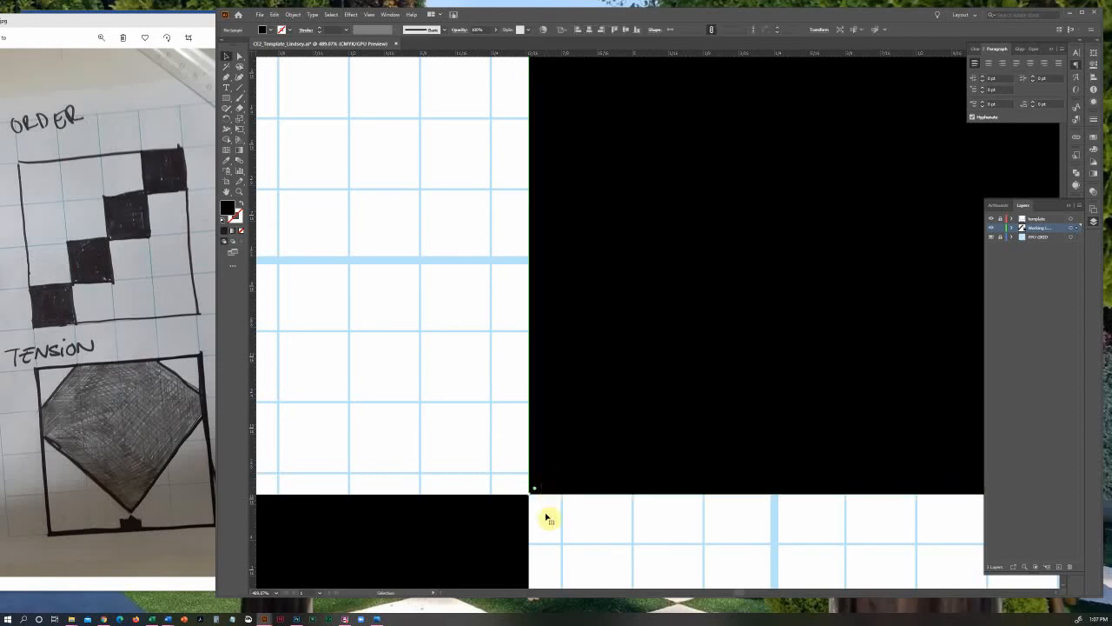
Snap the fourth square's bottom-left corner to the third square's top-right corner and fit the artboard in the view
left_click(227, 194)
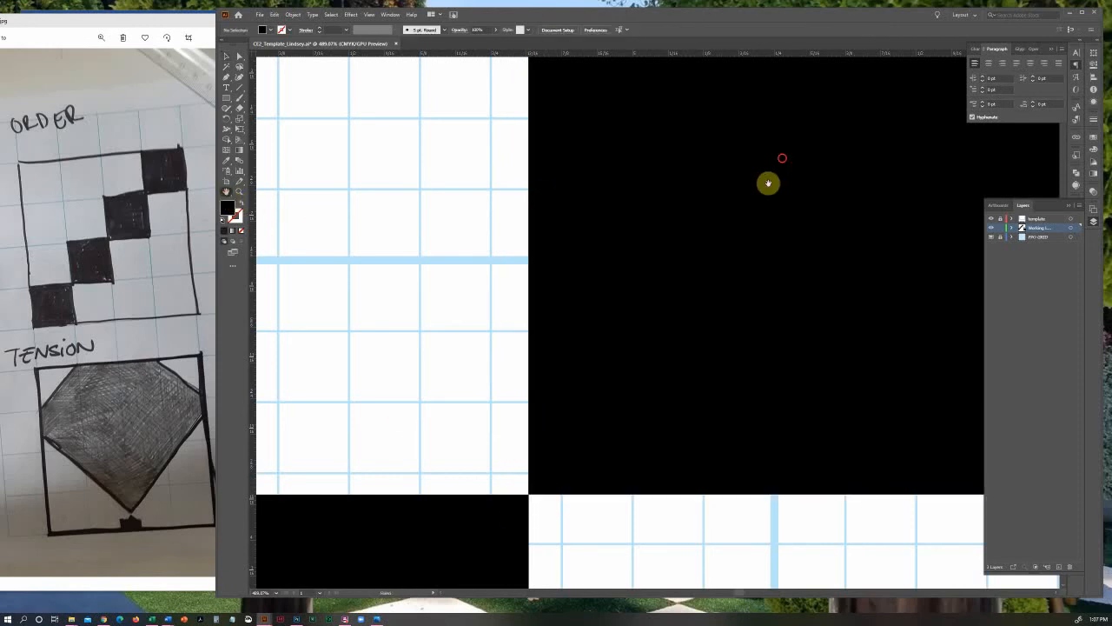
mouse_move(768, 182)
left_mouse_down()
mouse_move(598, 370)
mouse_move(381, 520)
left_mouse_up()
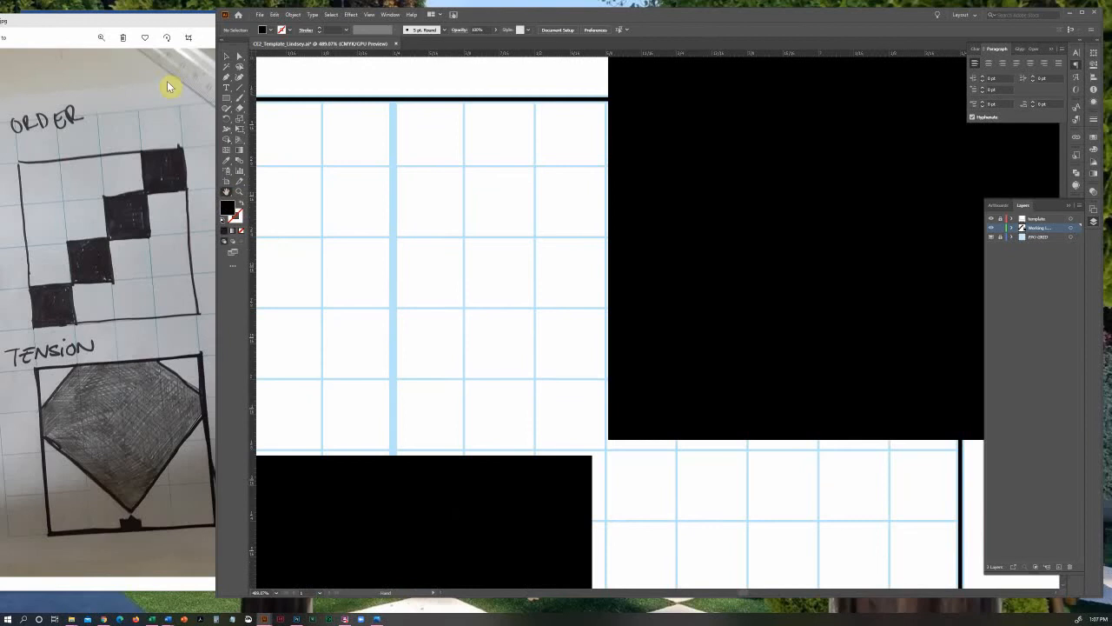
left_click(225, 57)
left_click_drag(632, 416, 609, 446)
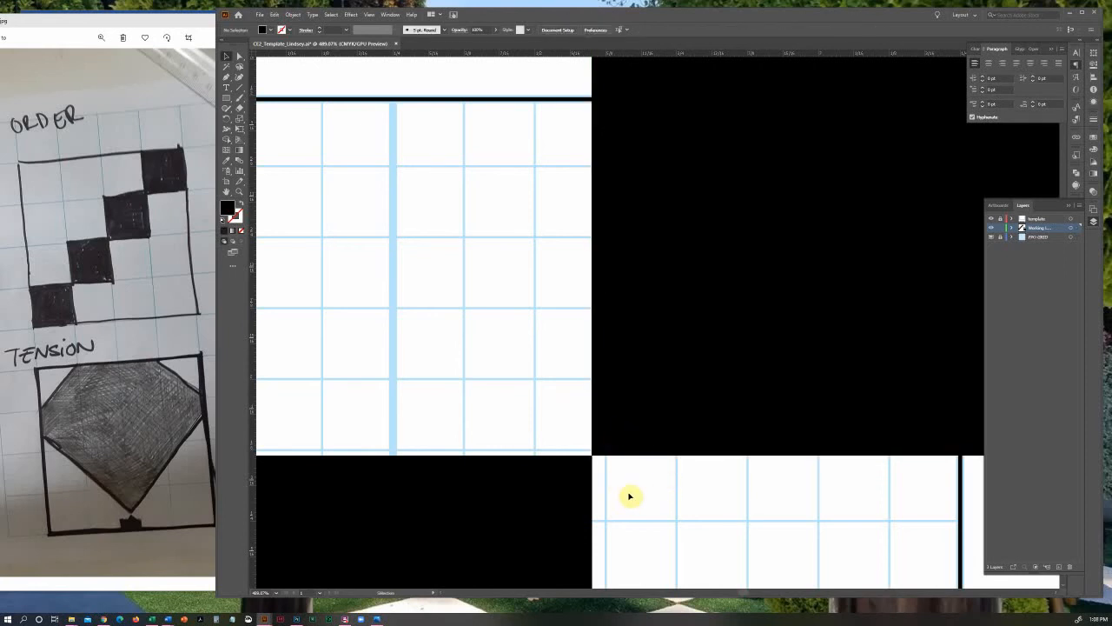
key("ctrl+0")
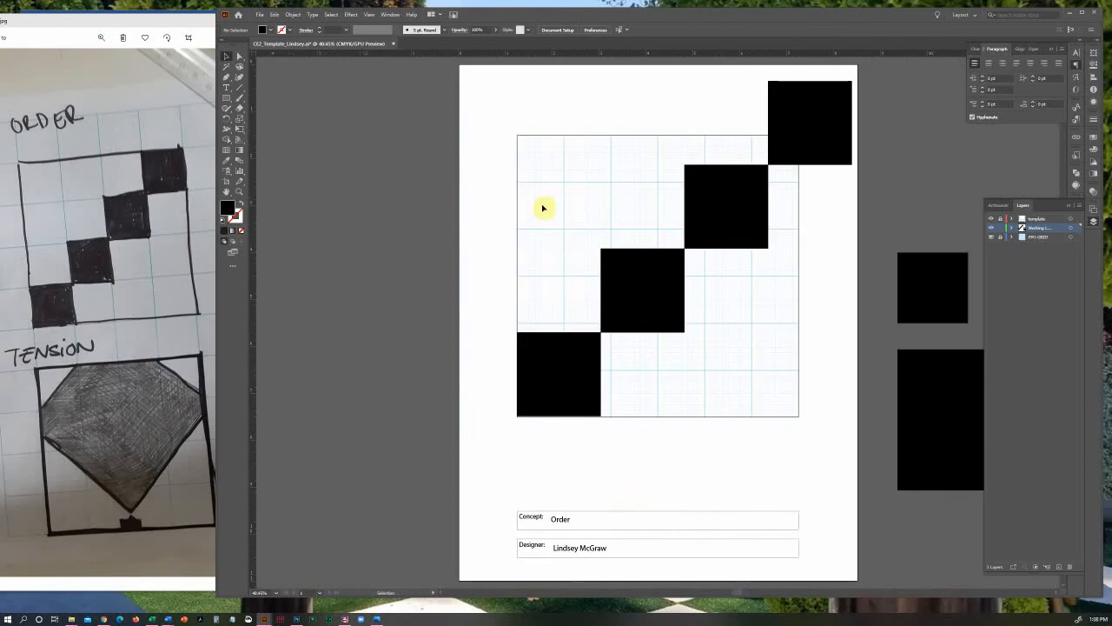
Select all four squares of the diagonal and group them
left_click(230, 54)
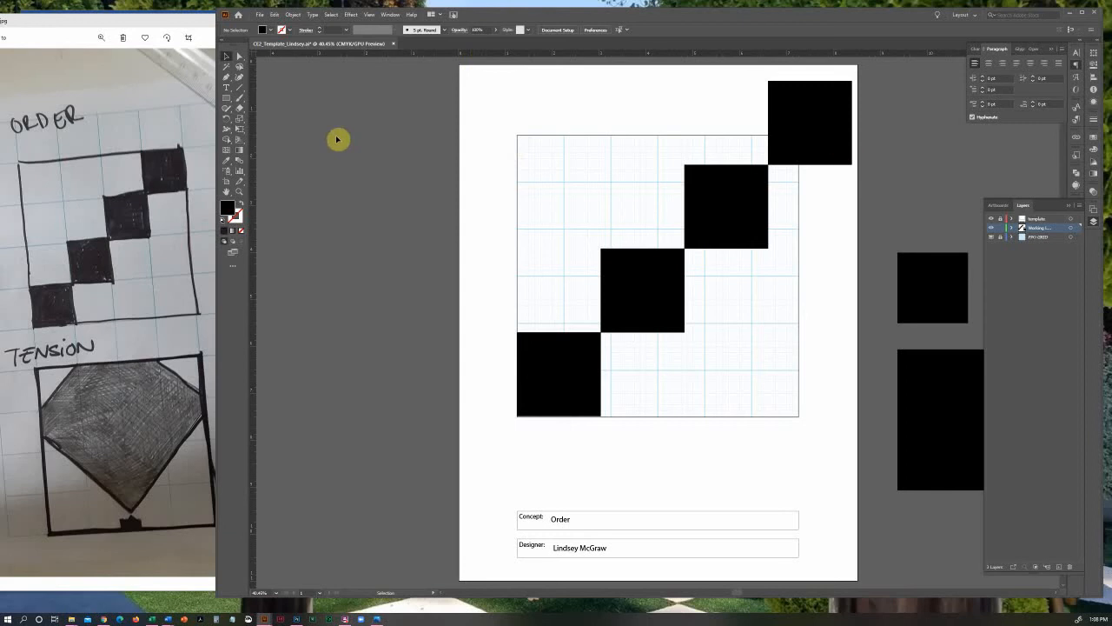
left_click(476, 87)
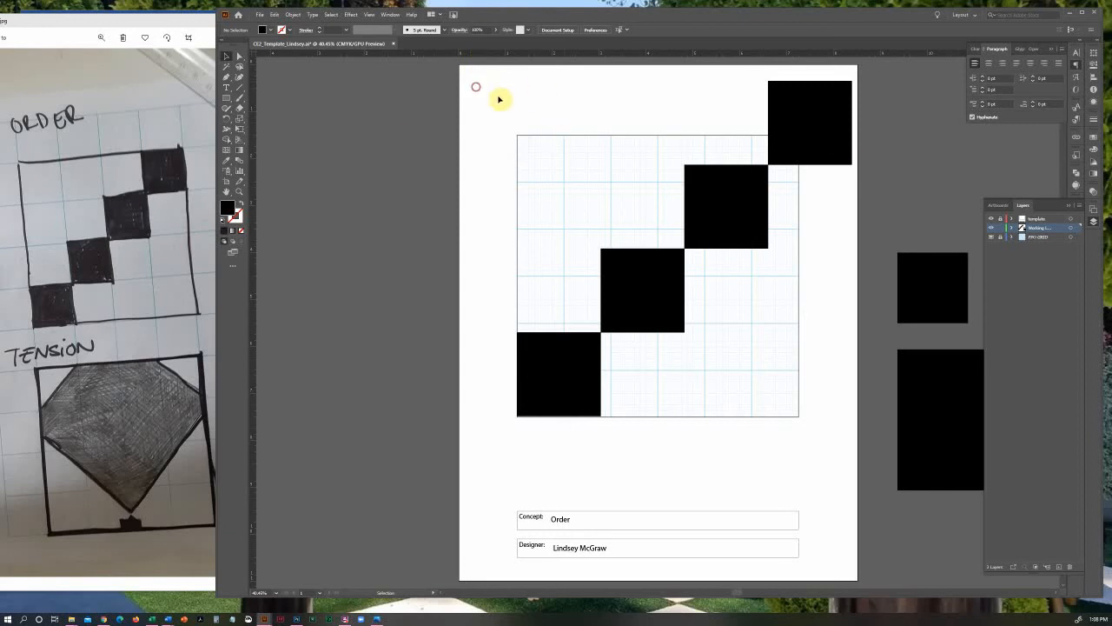
left_click_drag(500, 99, 869, 378)
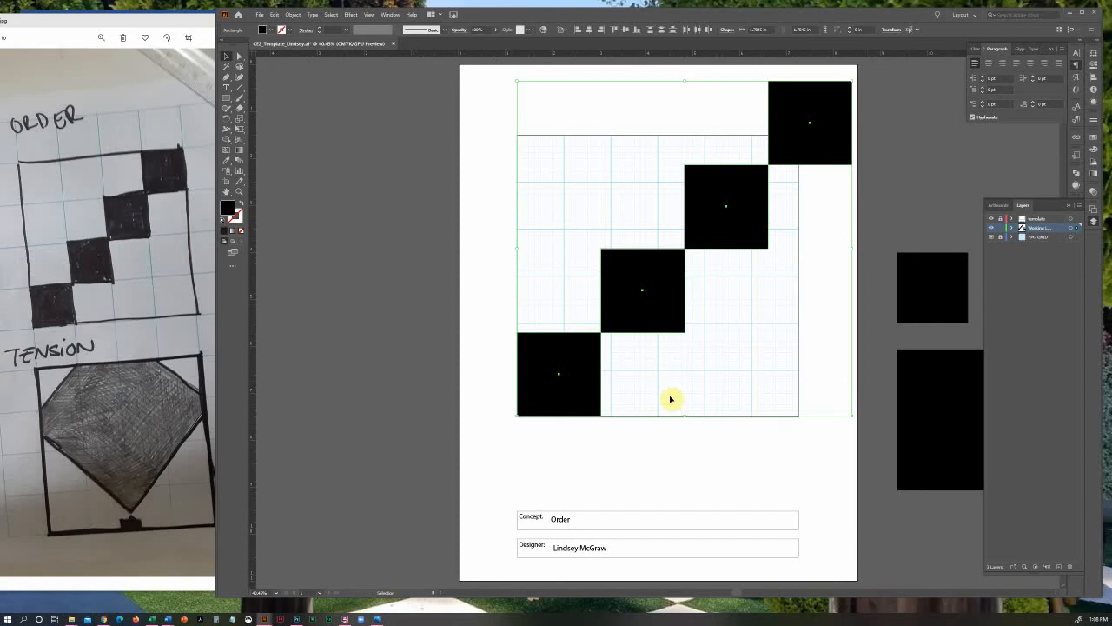
key("a")
key("v")
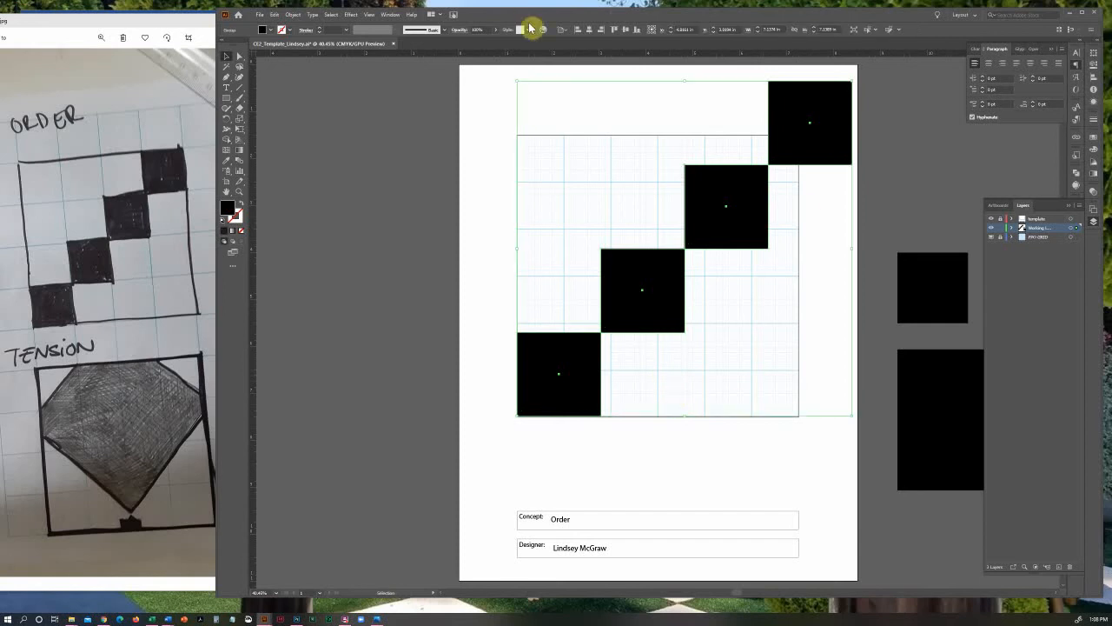
left_click(292, 15)
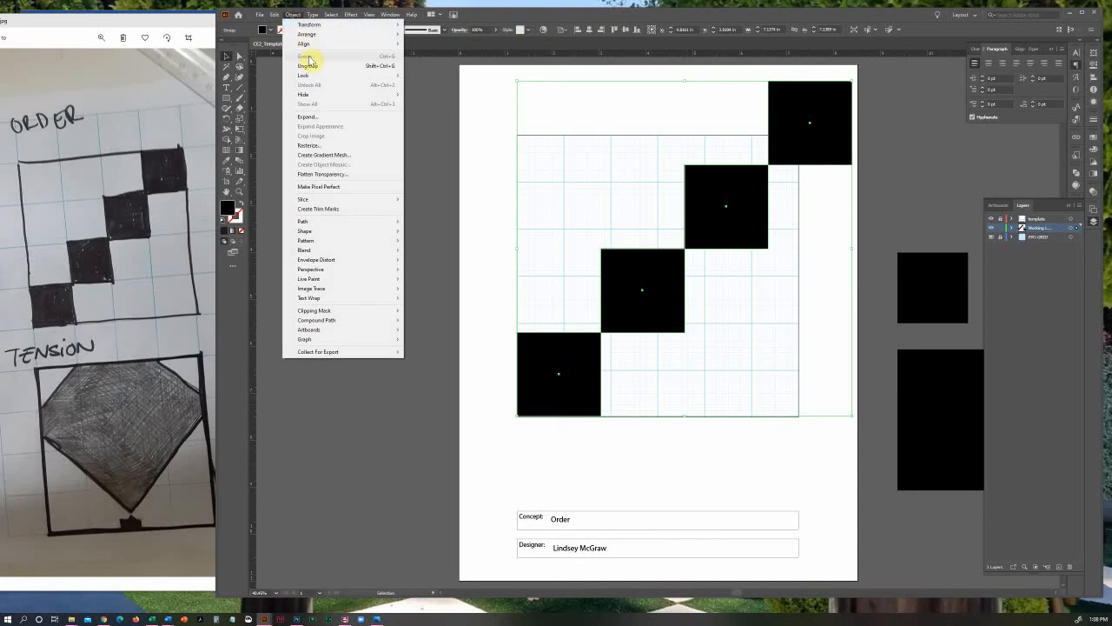
left_click(499, 88)
Scale the grouped squares down proportionally from the bottom-left so the diagonal ends at the grid's top-right corner
left_click(833, 104)
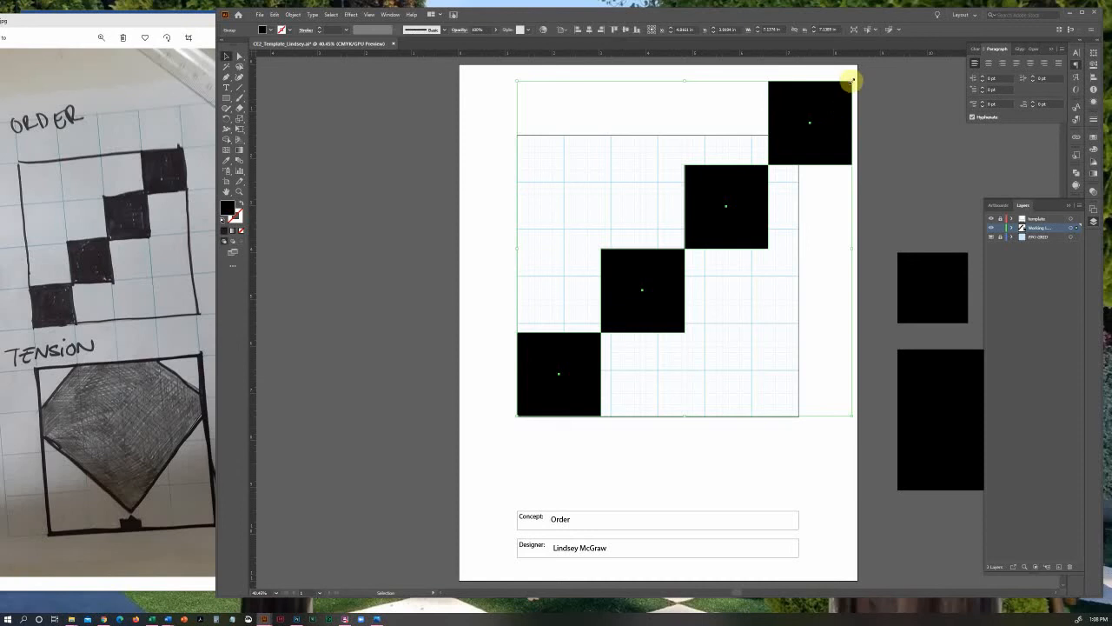
left_click_drag(850, 80, 798, 136)
left_click(871, 125)
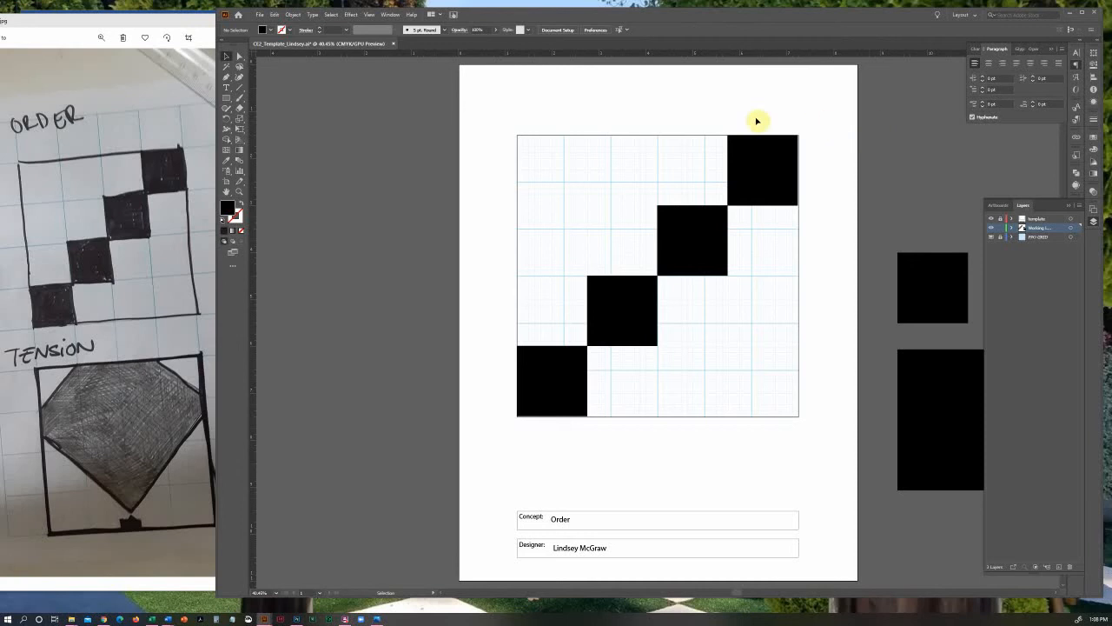
Move the two spare black squares from one side of the artboard to the empty pasteboard on its other side
left_click(240, 192)
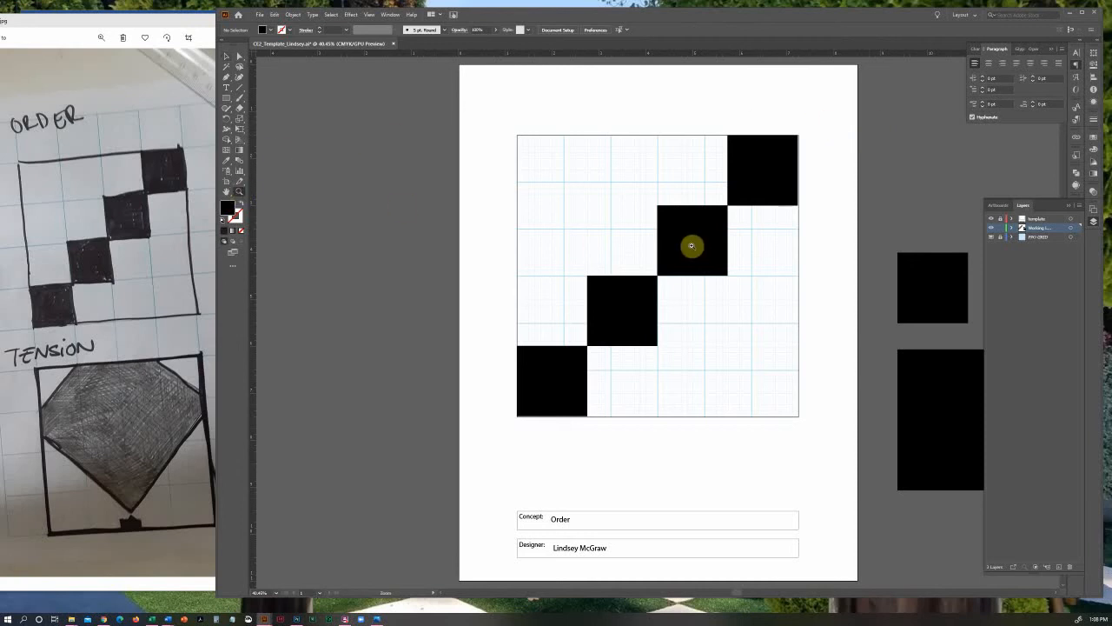
left_click(695, 250, "alt")
left_click(680, 292, "alt")
left_click(227, 192)
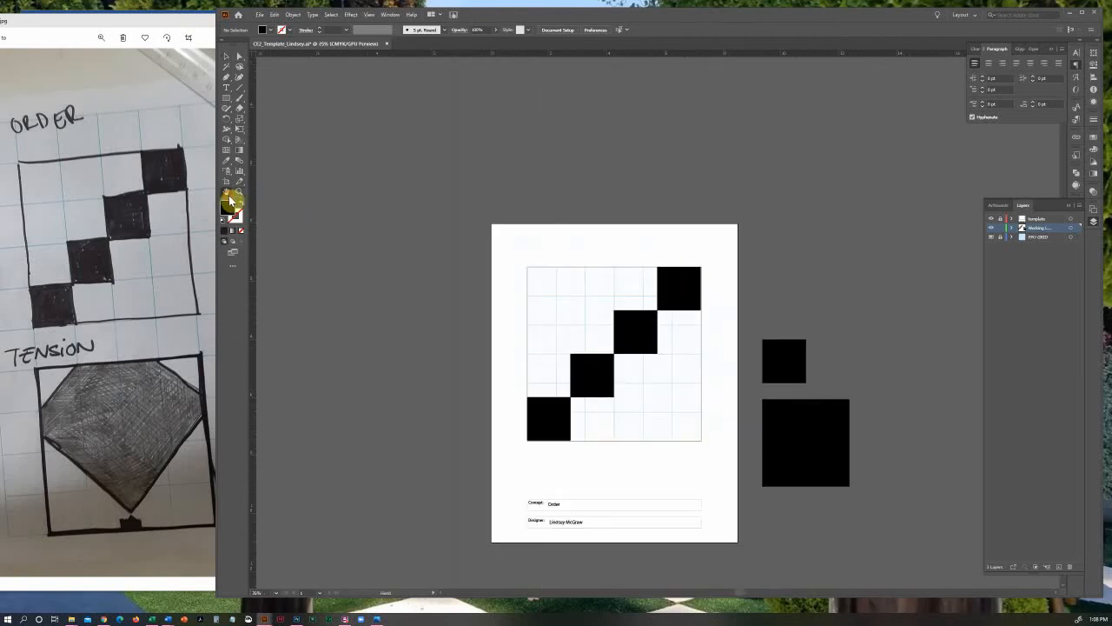
left_click_drag(620, 271, 474, 185)
left_click(227, 57)
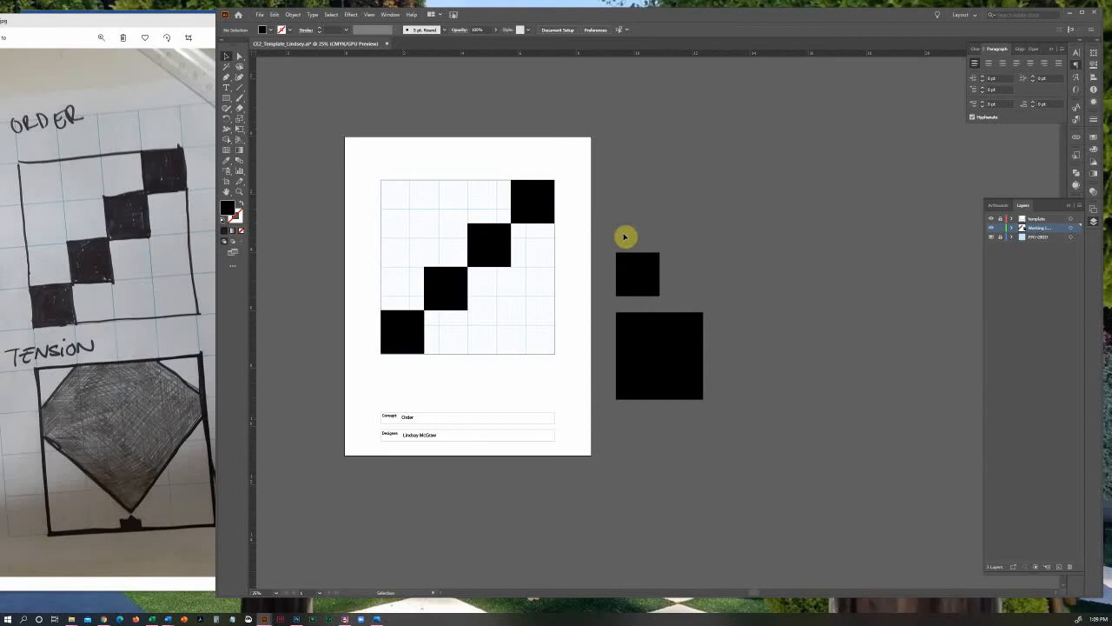
left_click_drag(652, 289, 325, 287)
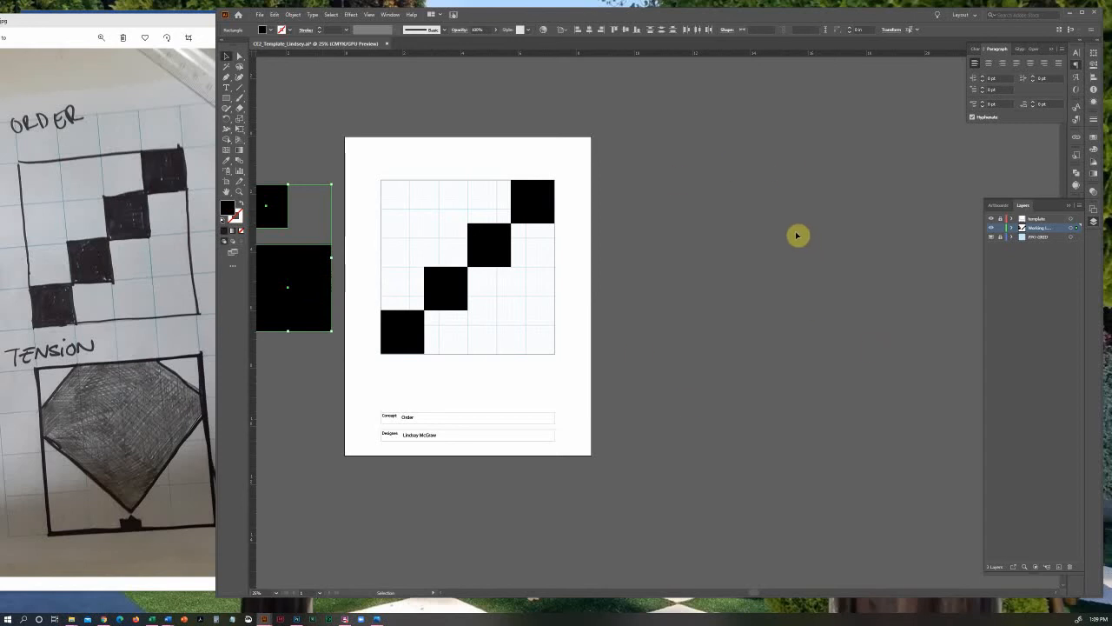
Unlock the template and grid layers and deselect the spare squares
left_click(1000, 238)
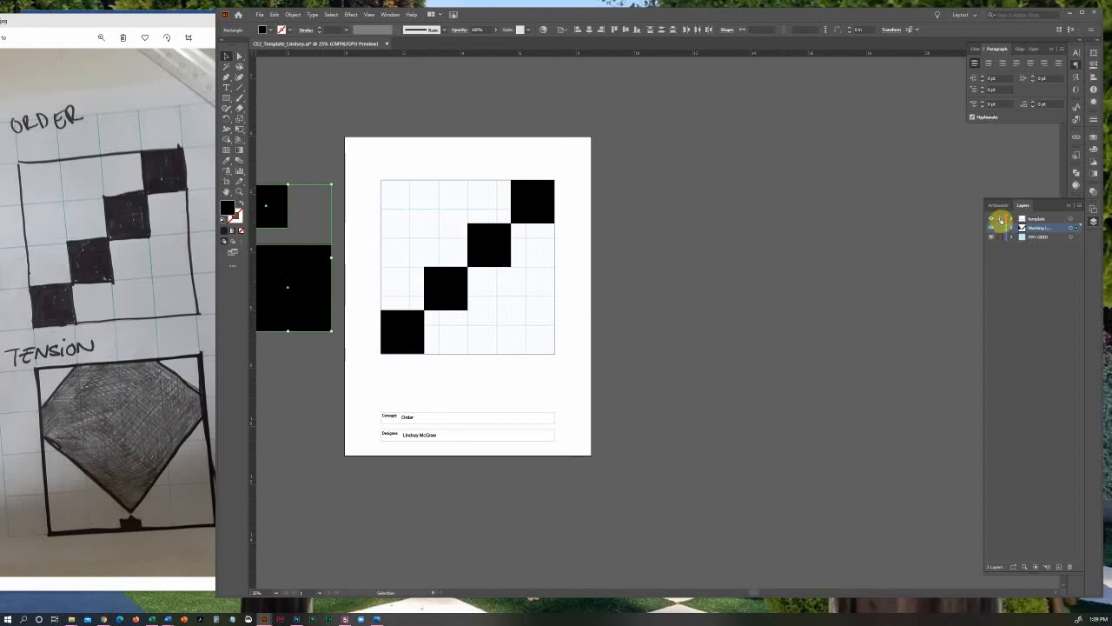
left_click(722, 324)
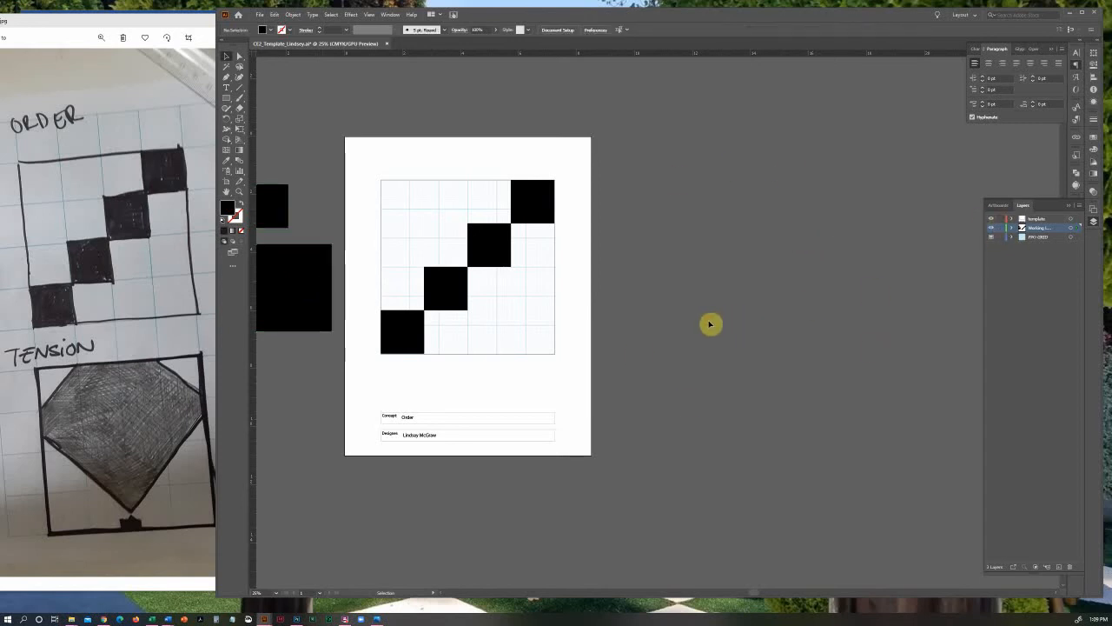
Draw a second artboard beside the first and set its size to 8.5 by 11 in
left_click(227, 187)
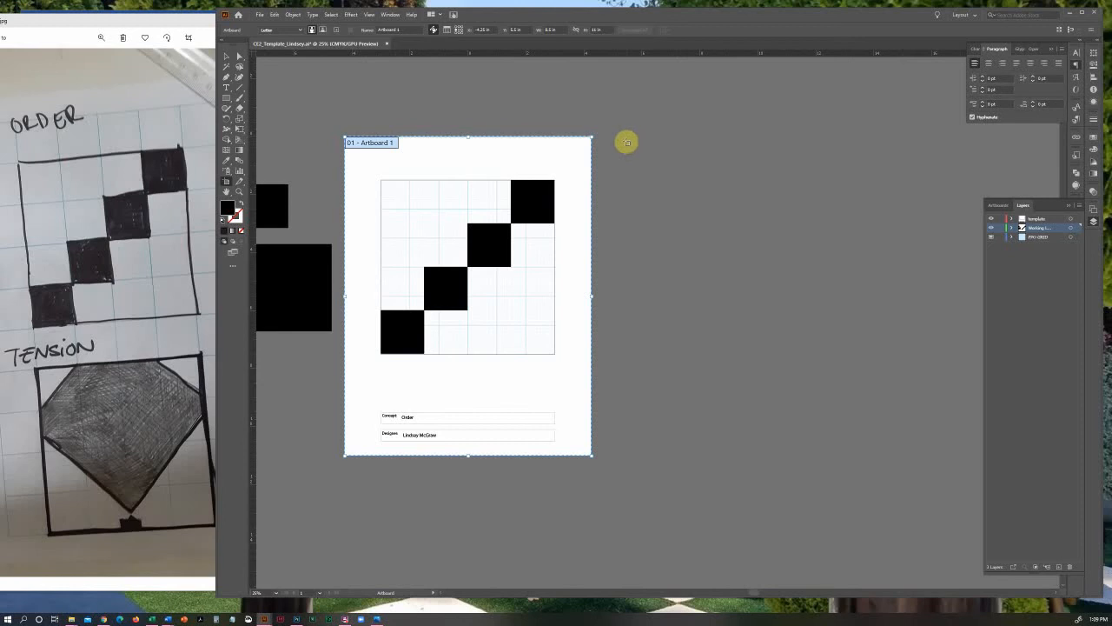
left_click_drag(619, 136, 754, 318)
left_click_drag(775, 357, 860, 457)
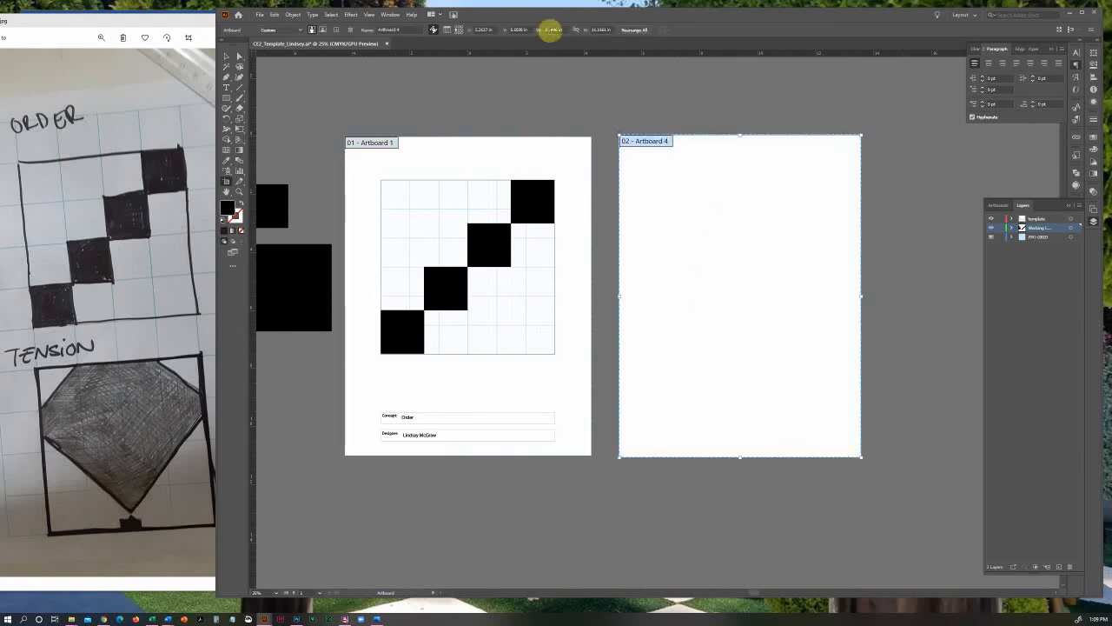
left_click(563, 29)
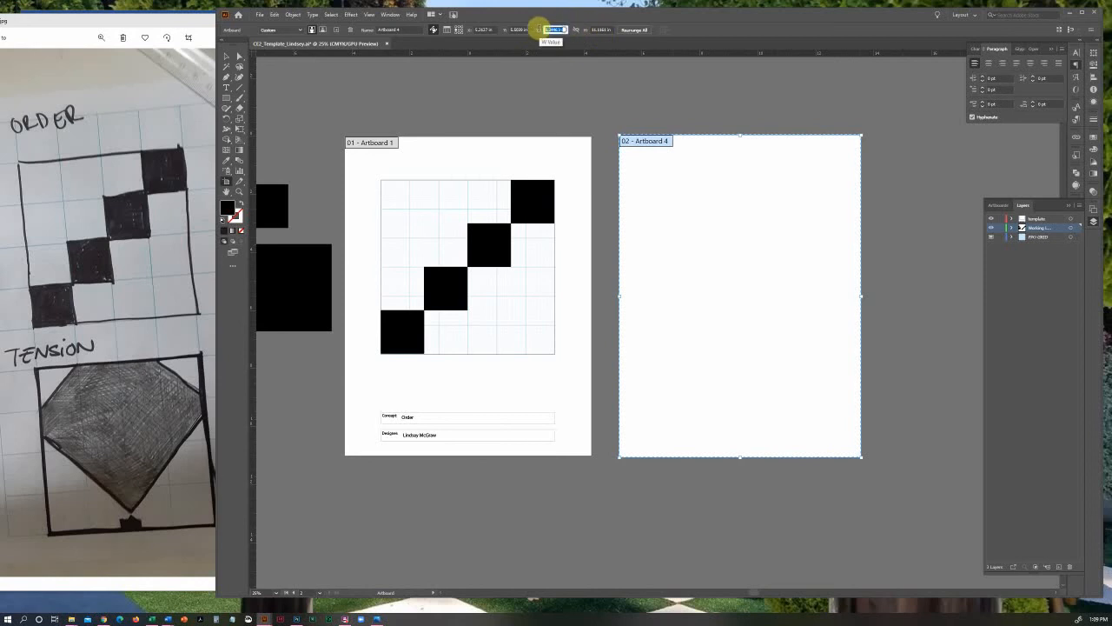
type("8.5")
key("Tab")
type("11")
key("Tab")
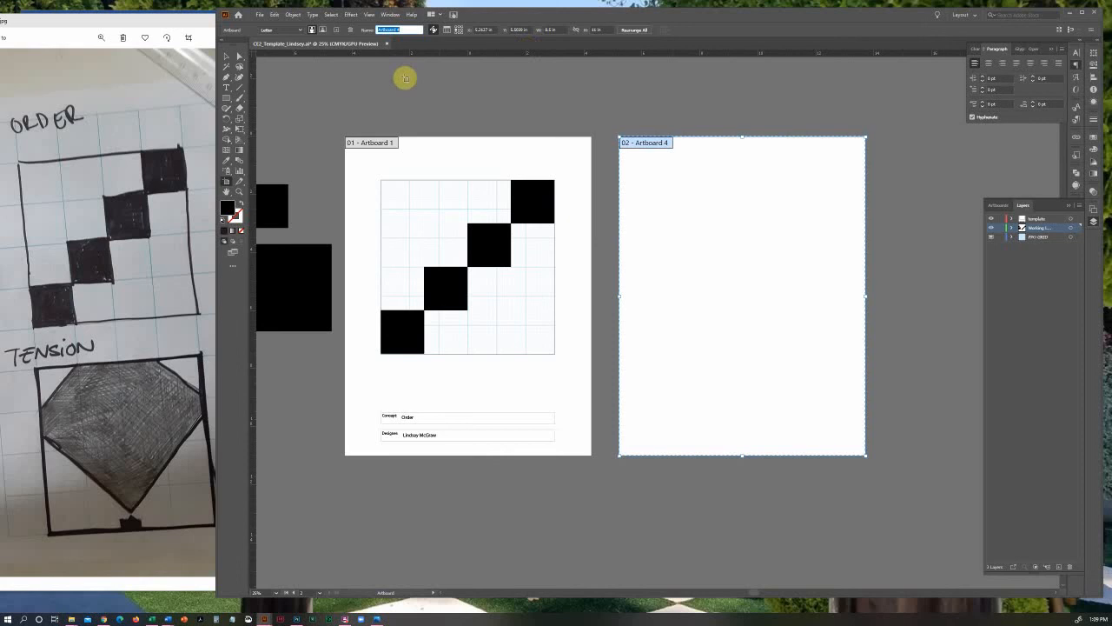
Rename the new blank artboard as Artboard 2
left_click(400, 30)
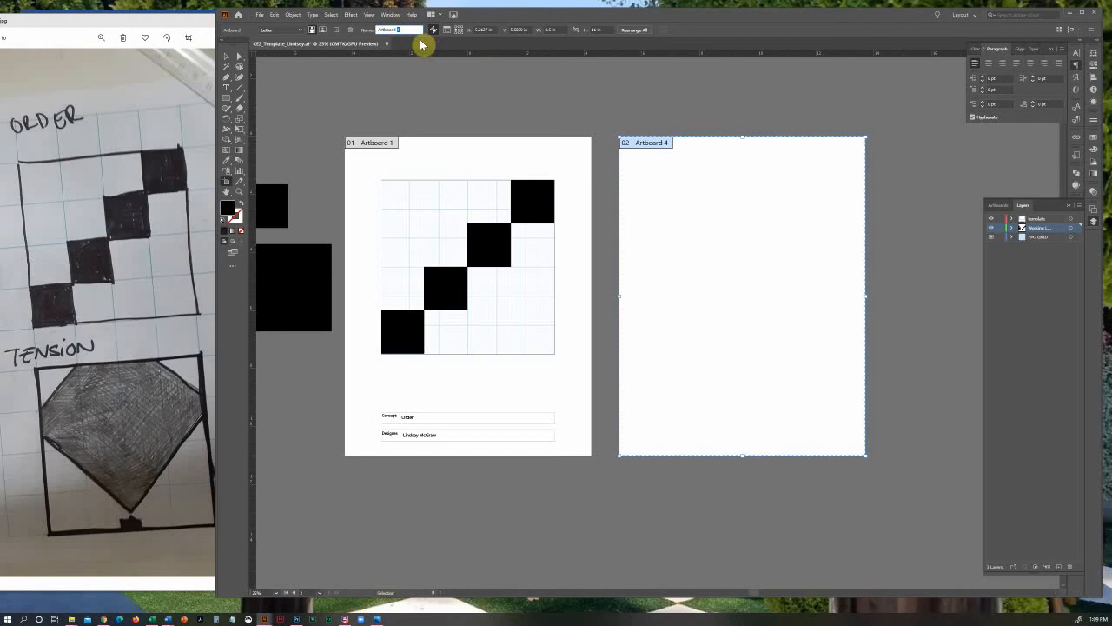
type("2")
key("Tab")
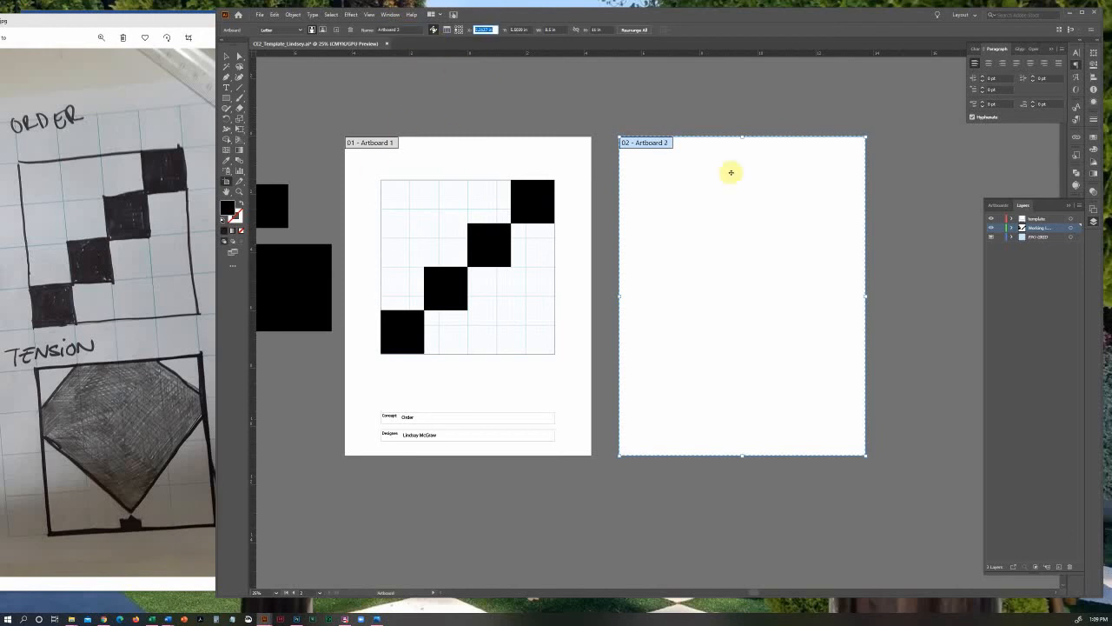
Rename the blank second artboard as Tension and leave artboard editing
left_click_drag(405, 29, 368, 33)
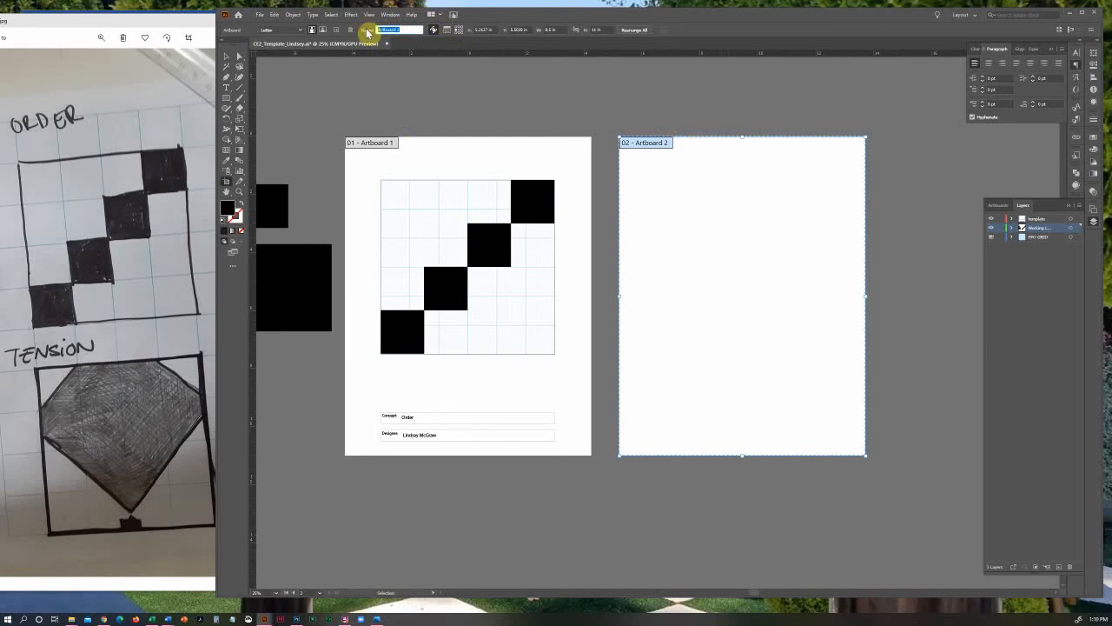
type("Tension")
key("Tab")
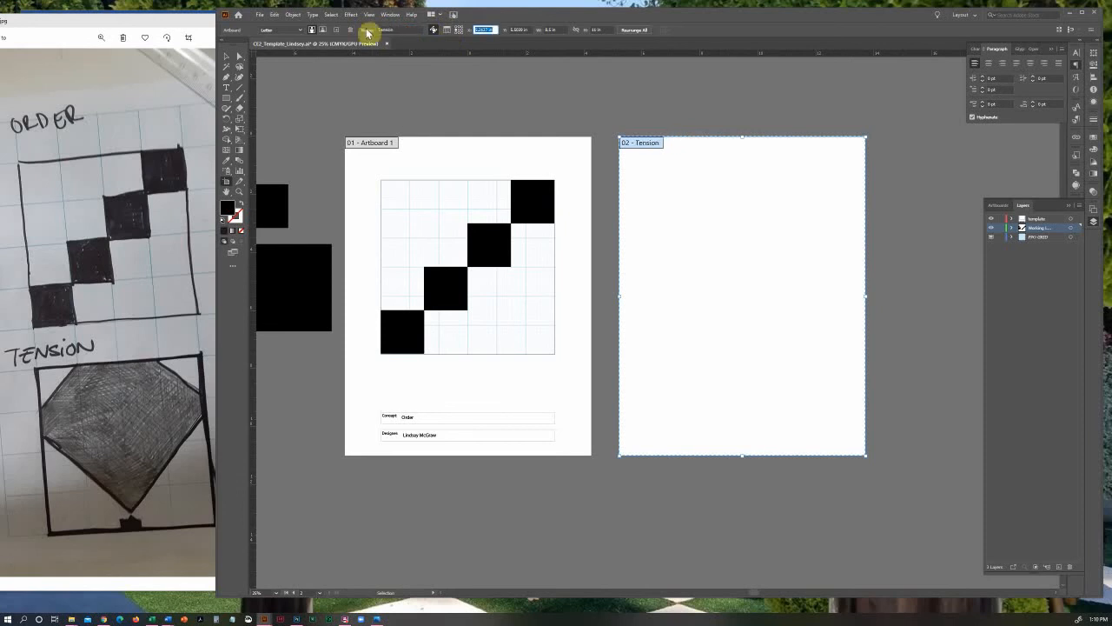
left_click(226, 57)
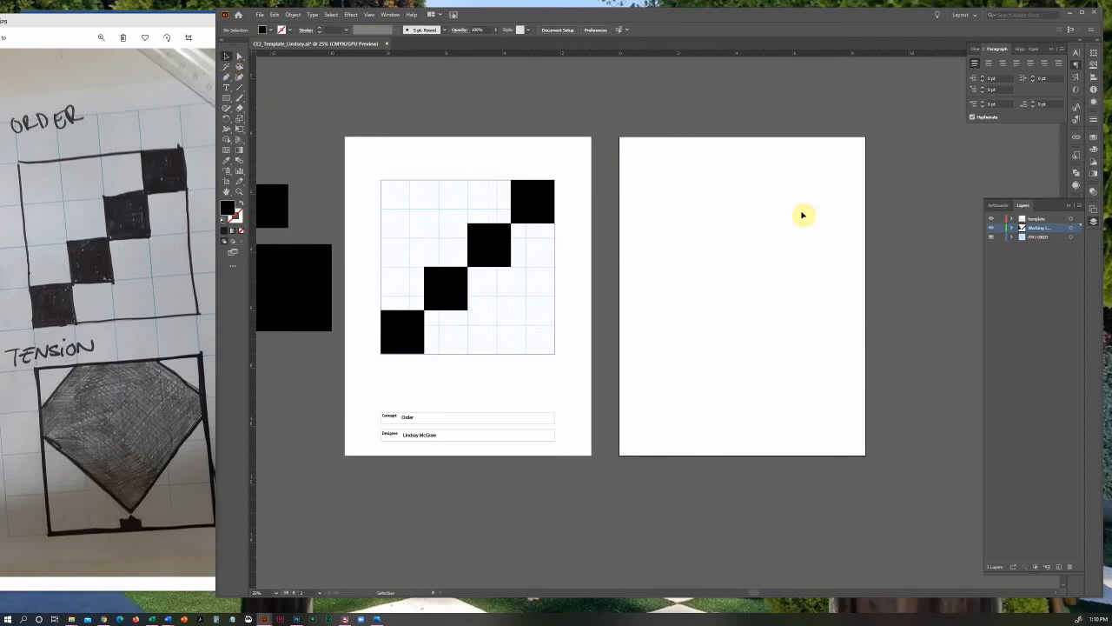
Rename the first artboard, which holds the diagonal of squares, as Order
left_click(227, 181)
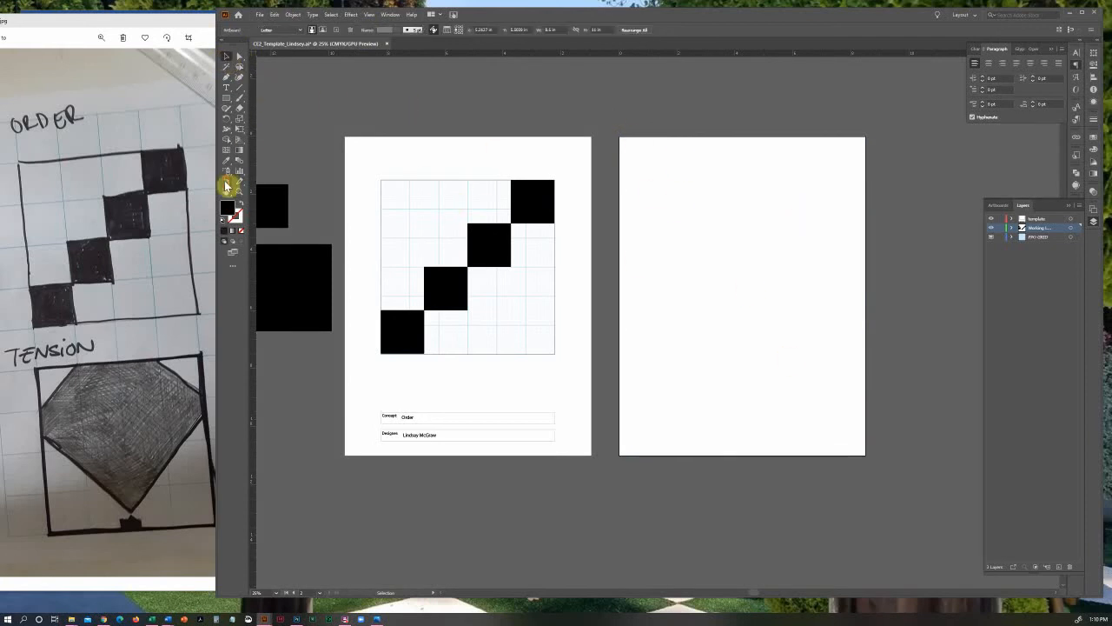
left_click(368, 143)
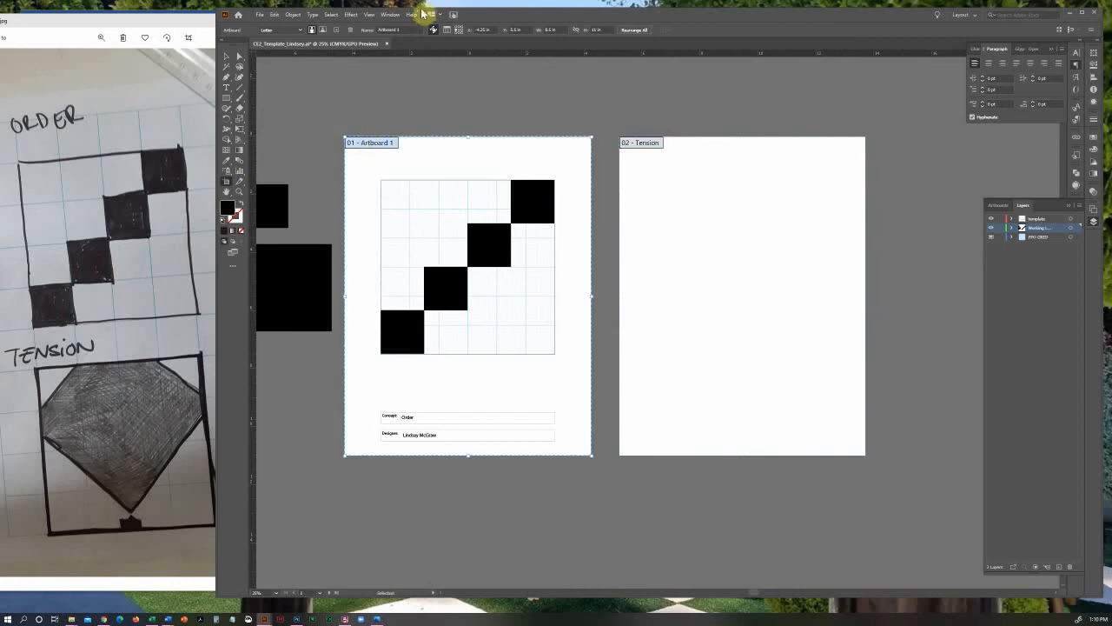
left_click(400, 30)
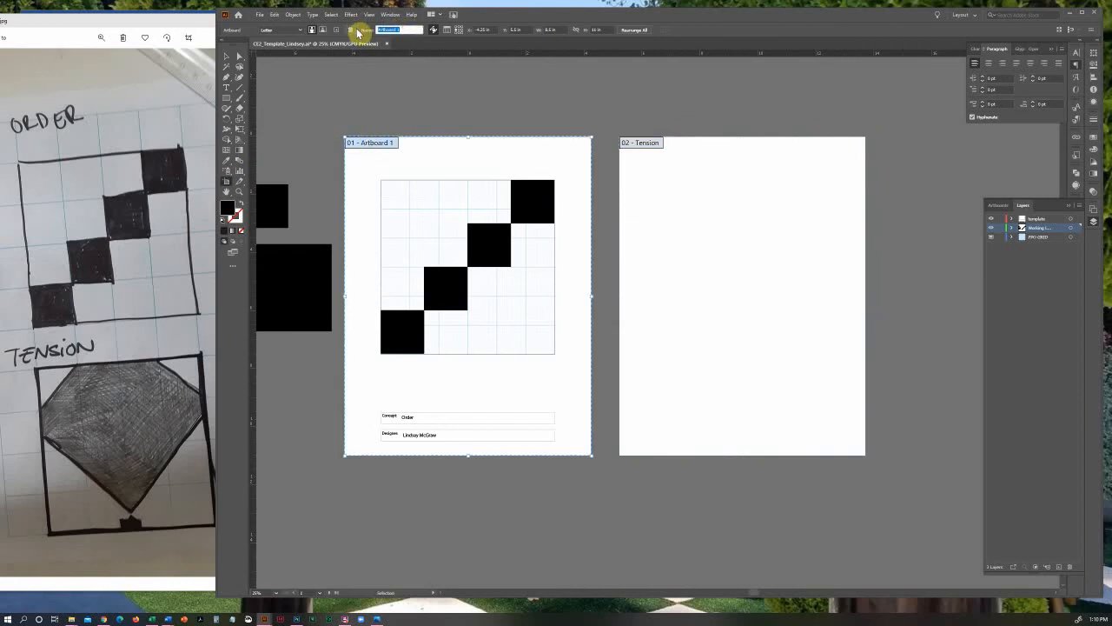
type("Order")
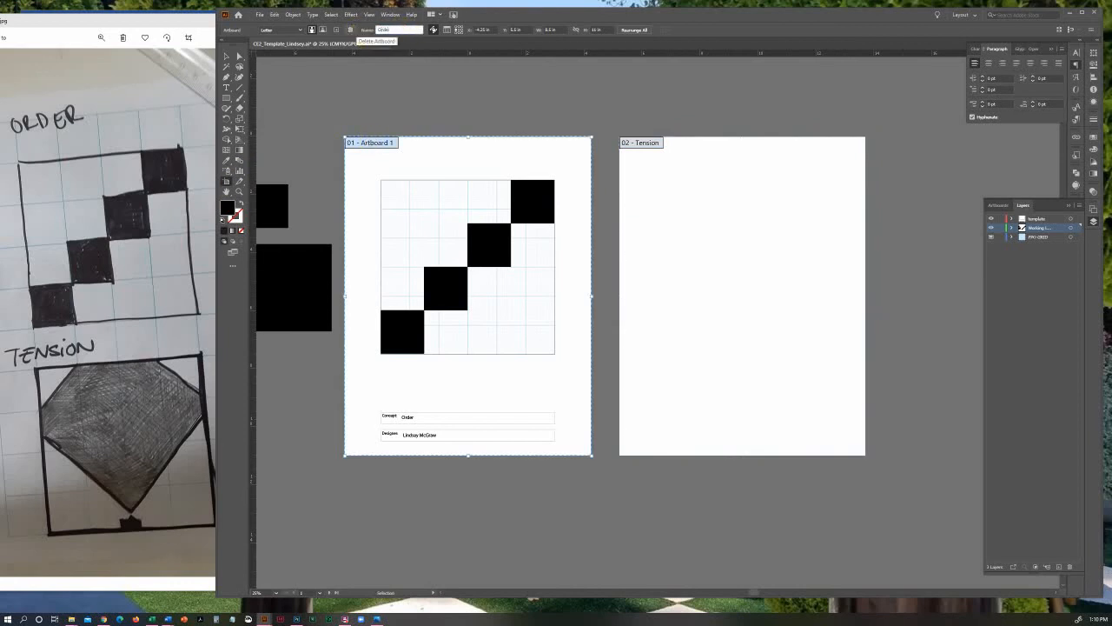
key("Return")
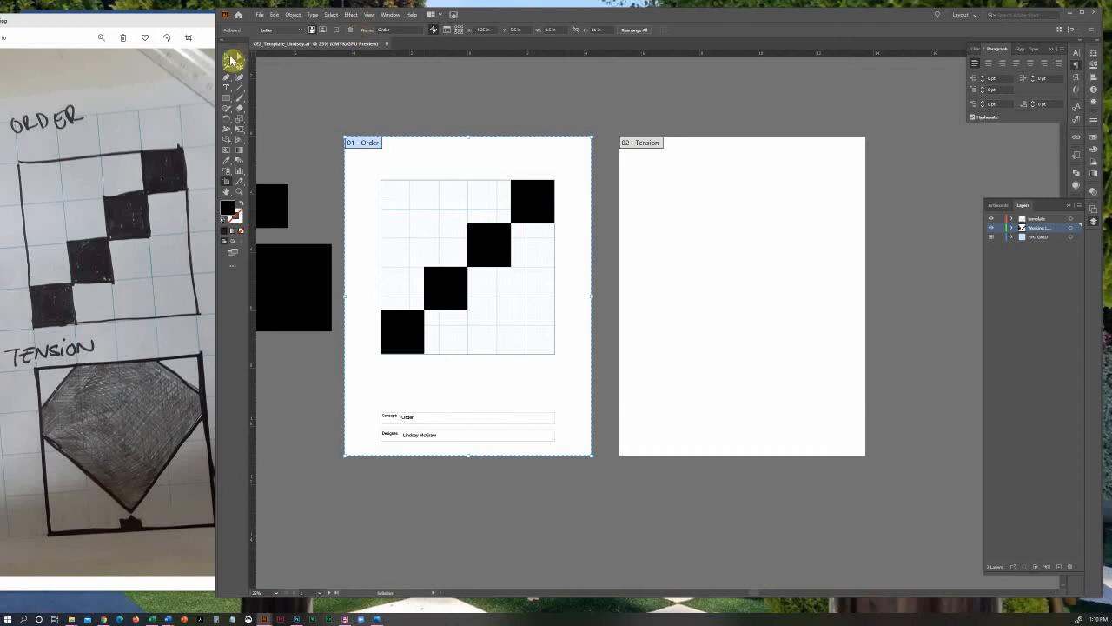
Delete the blank Tension artboard
left_click(643, 144)
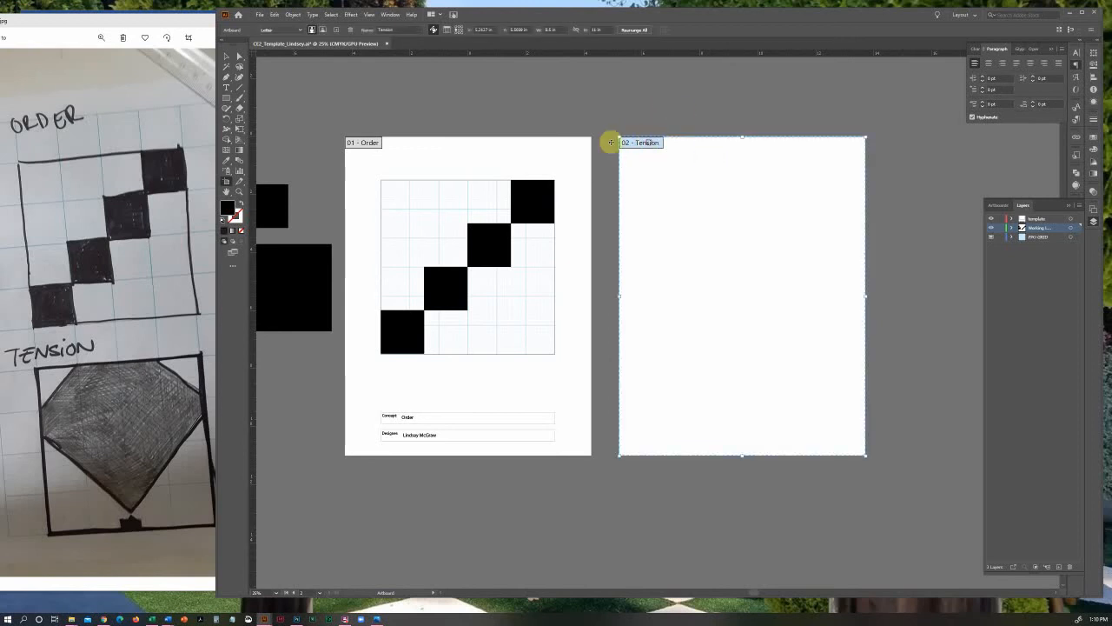
left_click(519, 148)
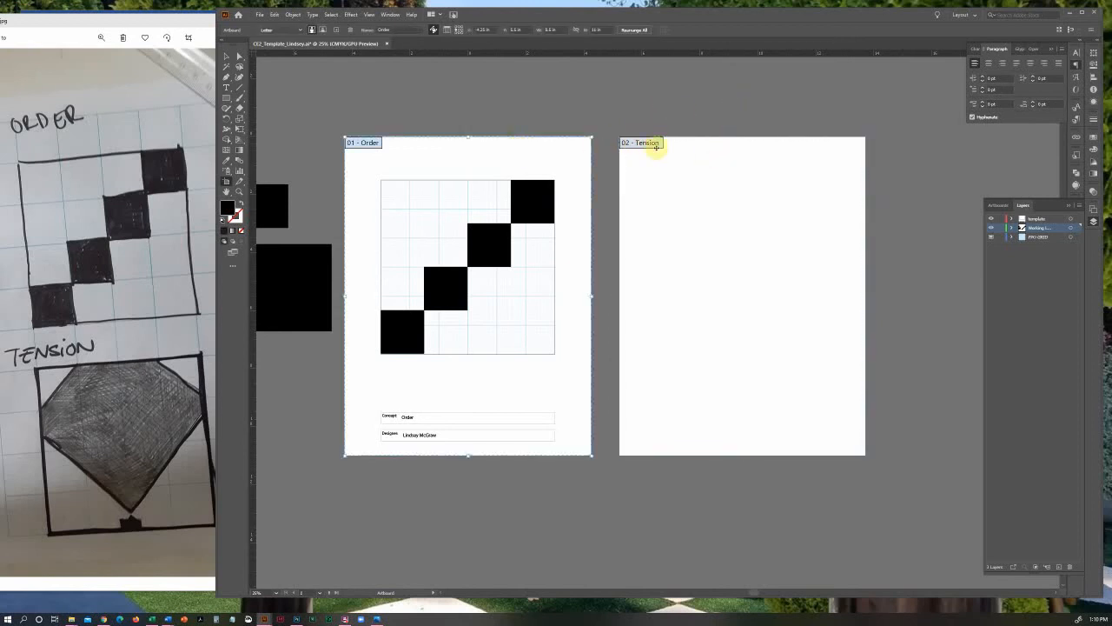
left_click(751, 152)
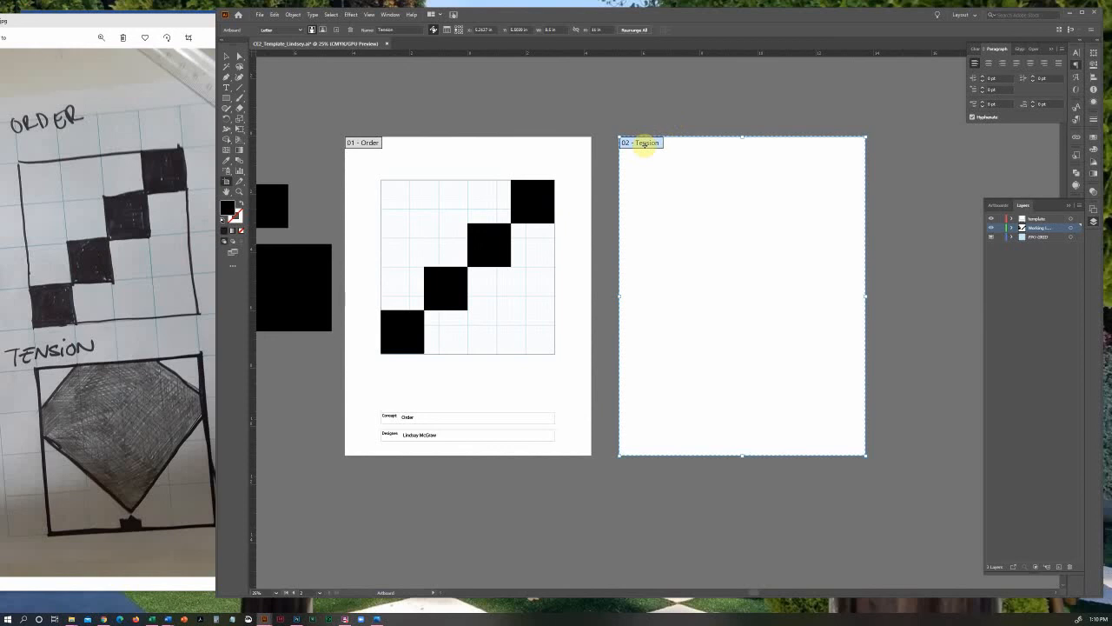
key("Delete")
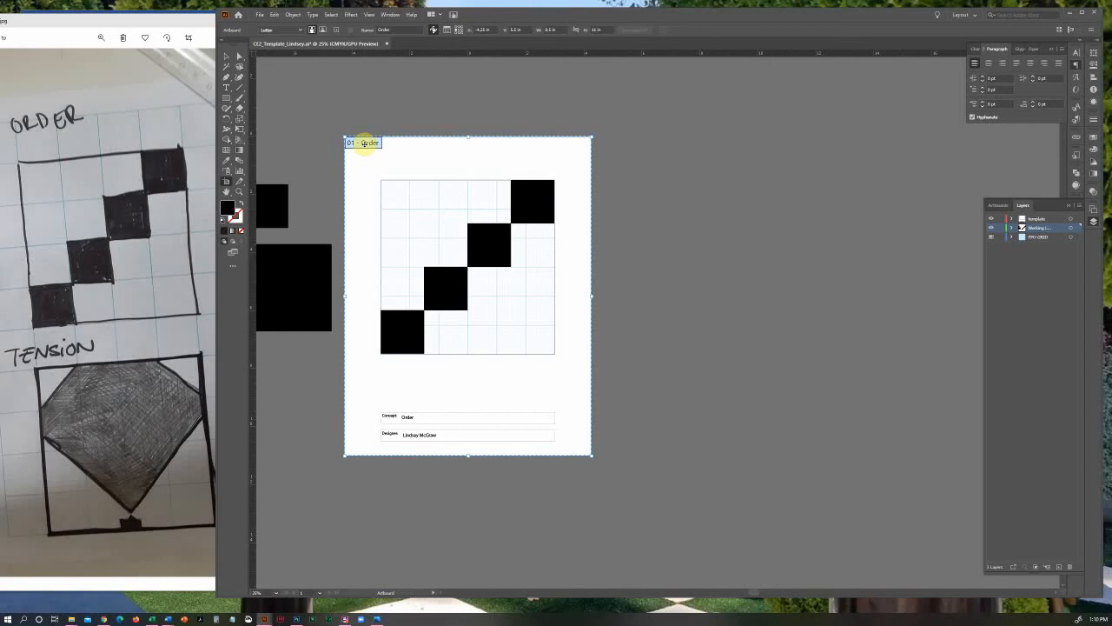
Duplicate the Order artboard together with its artwork
left_click(999, 206)
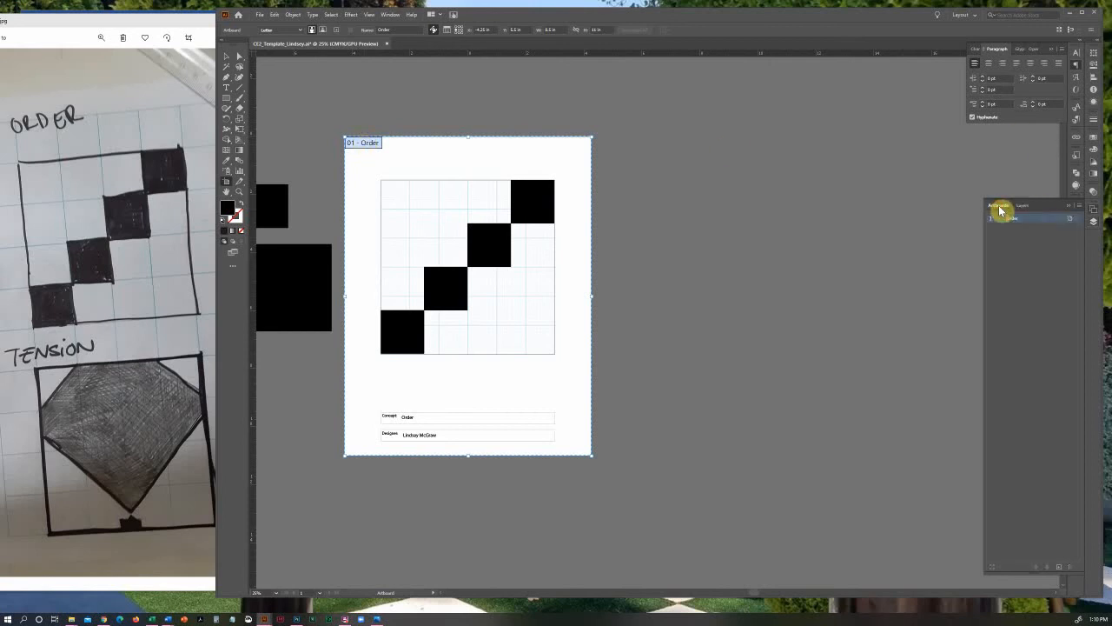
left_click(1080, 208)
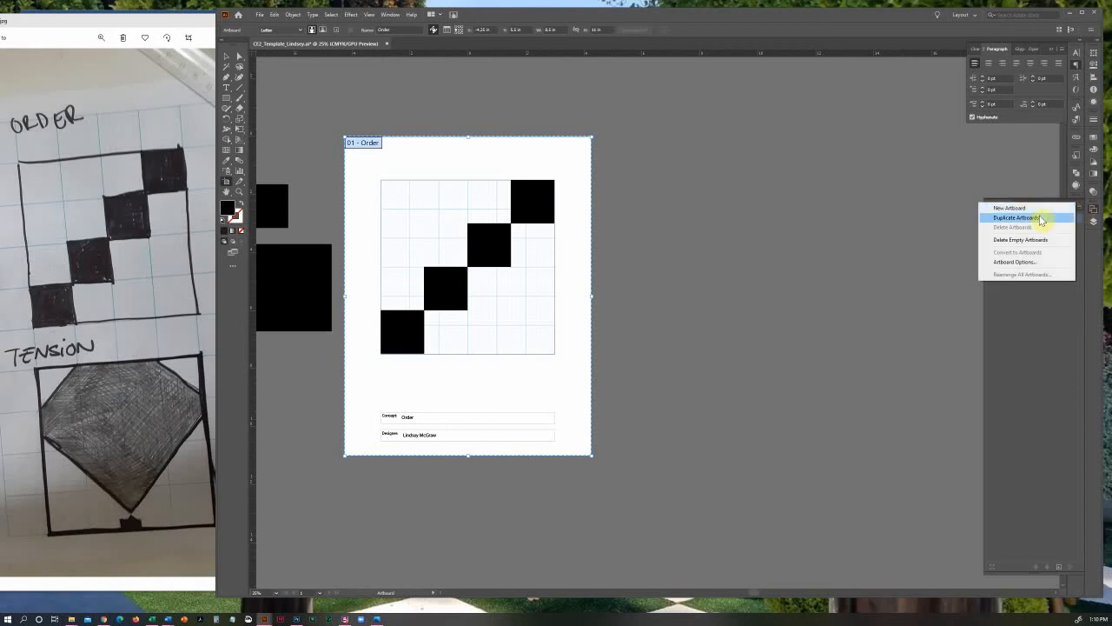
left_click(1041, 218)
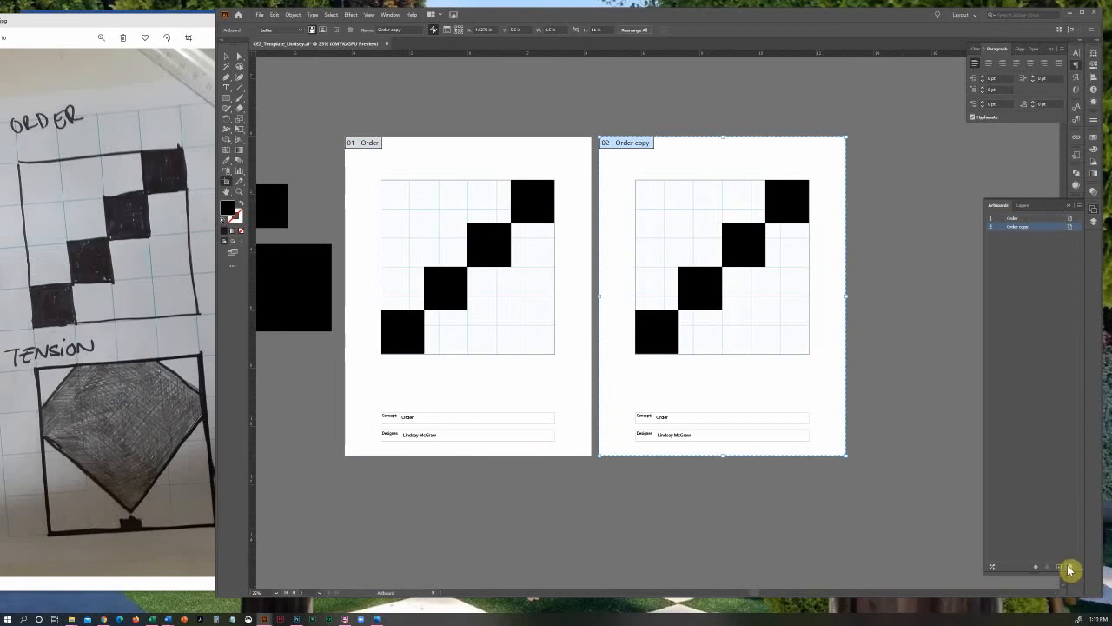
Delete the duplicated Order artboard and the copied artwork it leaves on the pasteboard
left_click(1069, 567)
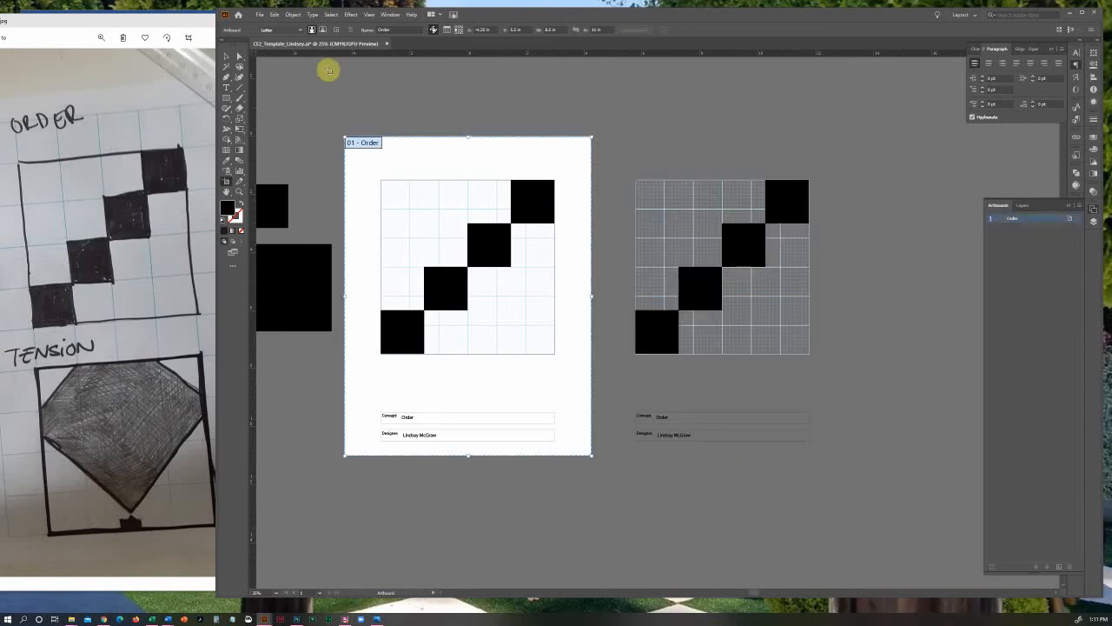
left_click(227, 56)
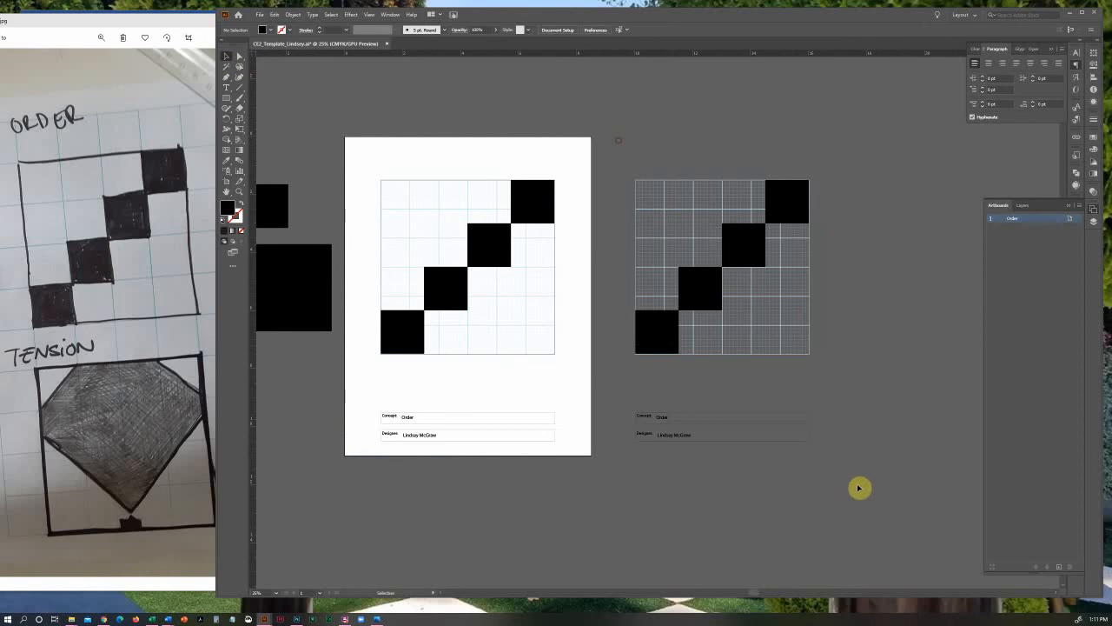
key("ctrl+a")
key("Delete")
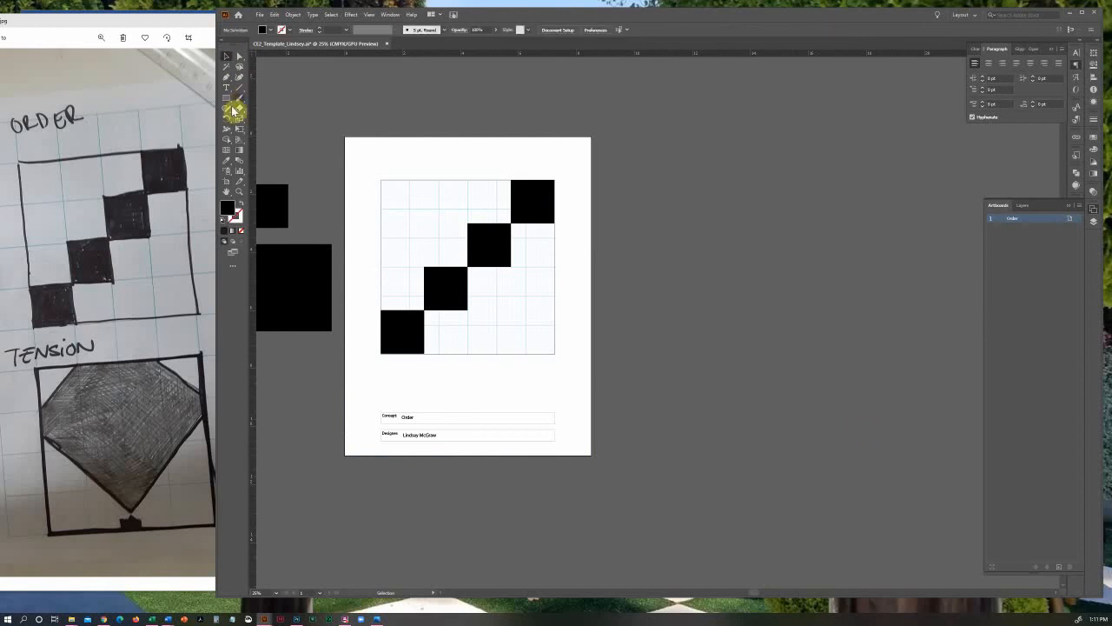
Make a new duplicate of the Order artboard with the Duplicate Artboards command
left_click(1078, 205)
left_click(1017, 216)
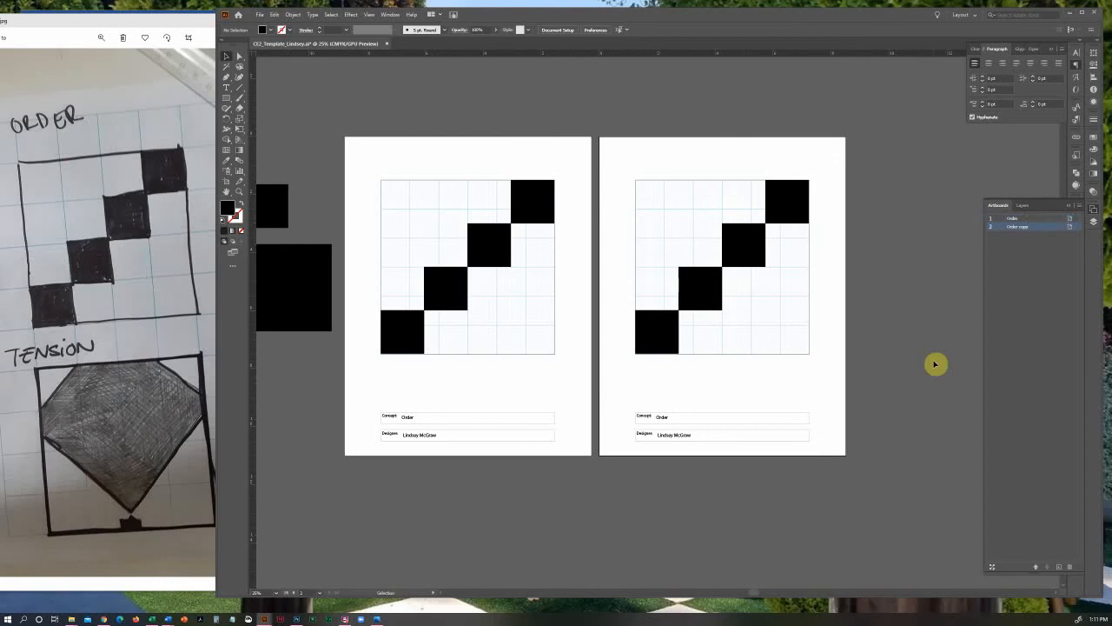
Copy the second artboard with its artwork and place the copy beside it as a third artboard
left_click(227, 187)
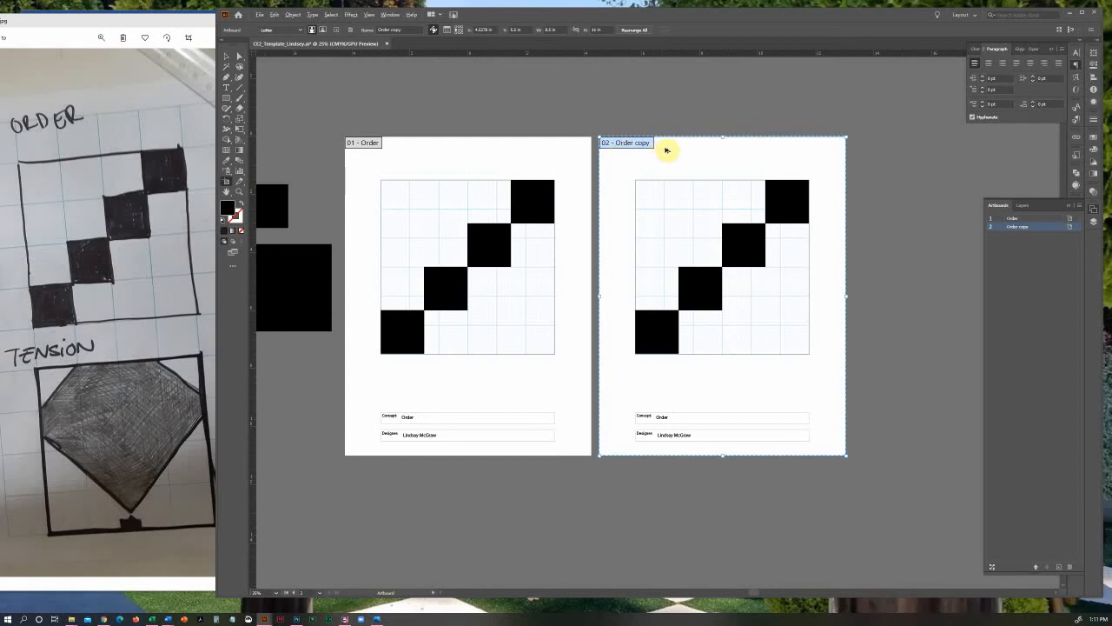
left_click(611, 148)
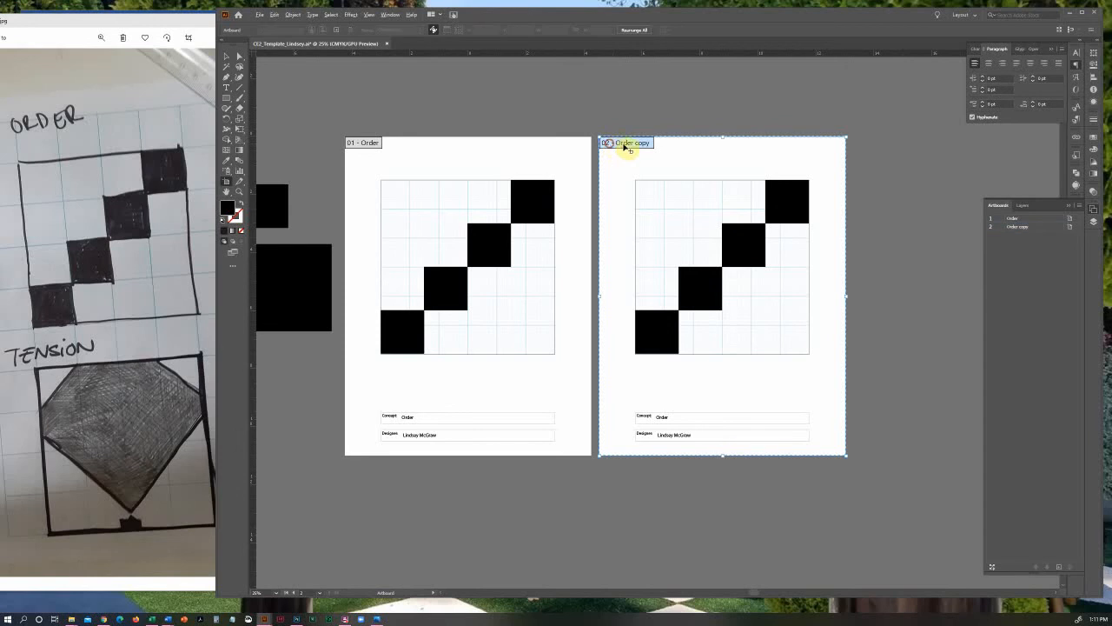
left_click(620, 143)
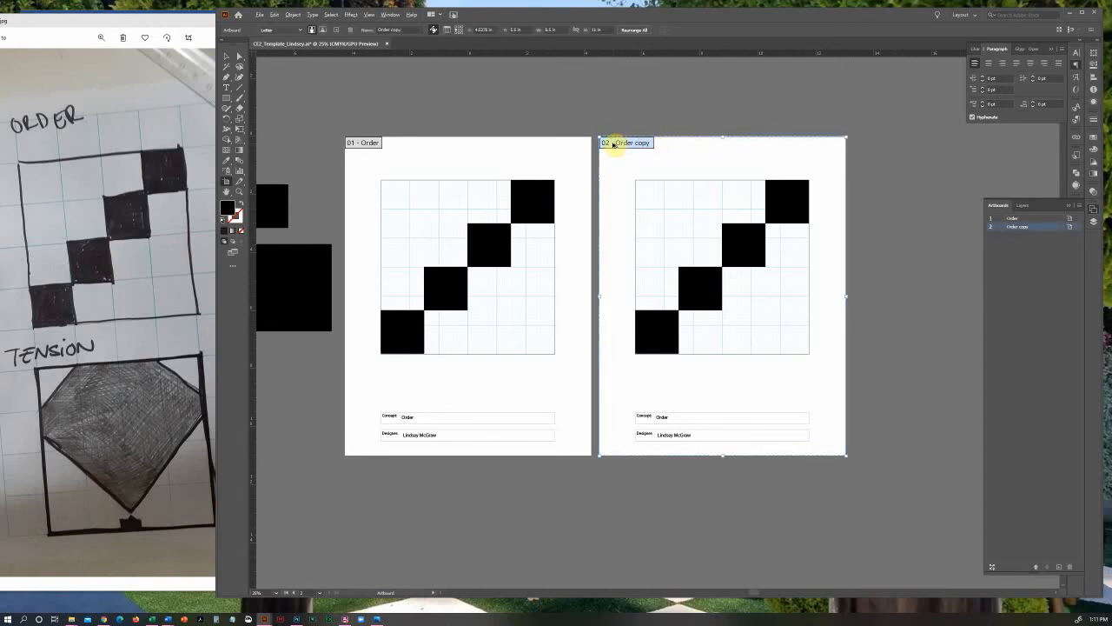
left_click_drag(617, 143, 874, 150)
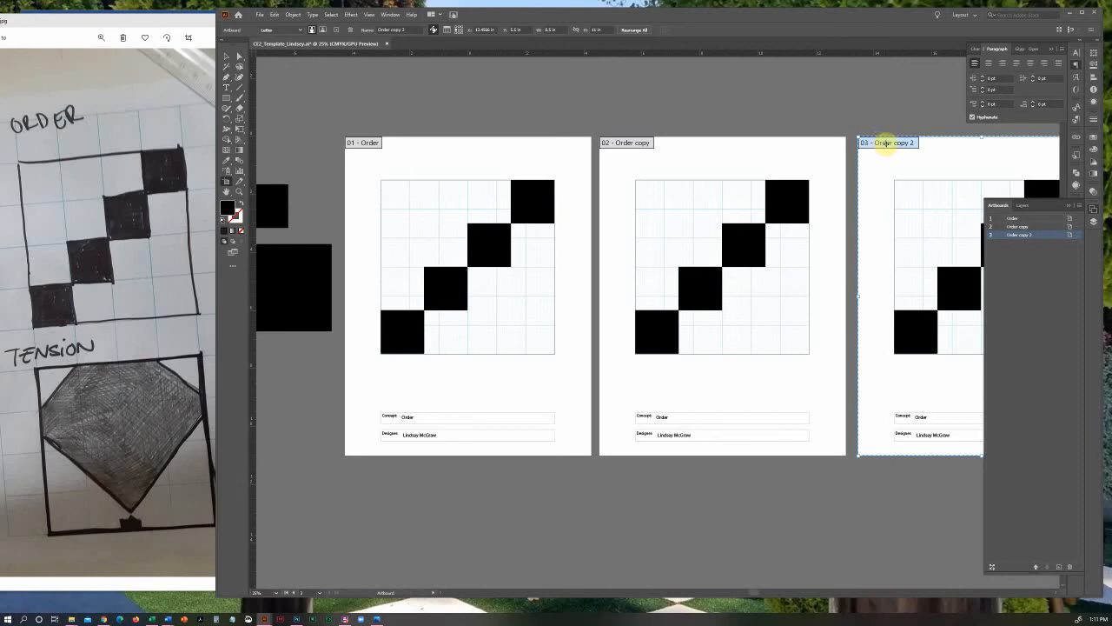
Delete the third artboard and place two further copies of the Order artboard with their artwork in a second row, forming a two-by-two layout
key("Delete")
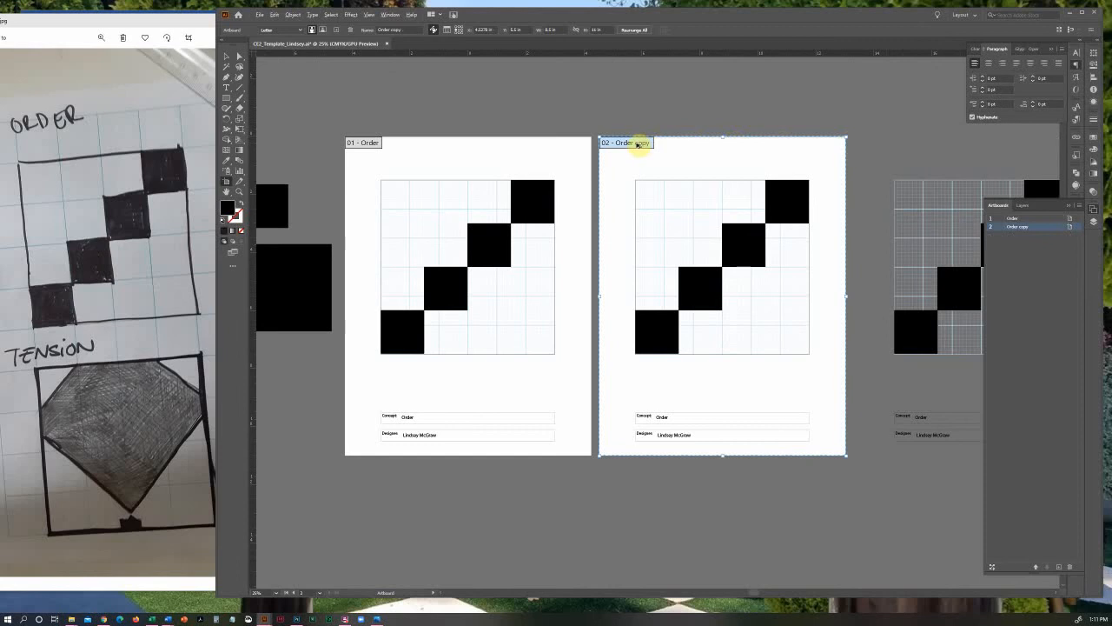
left_click_drag(621, 143, 628, 472)
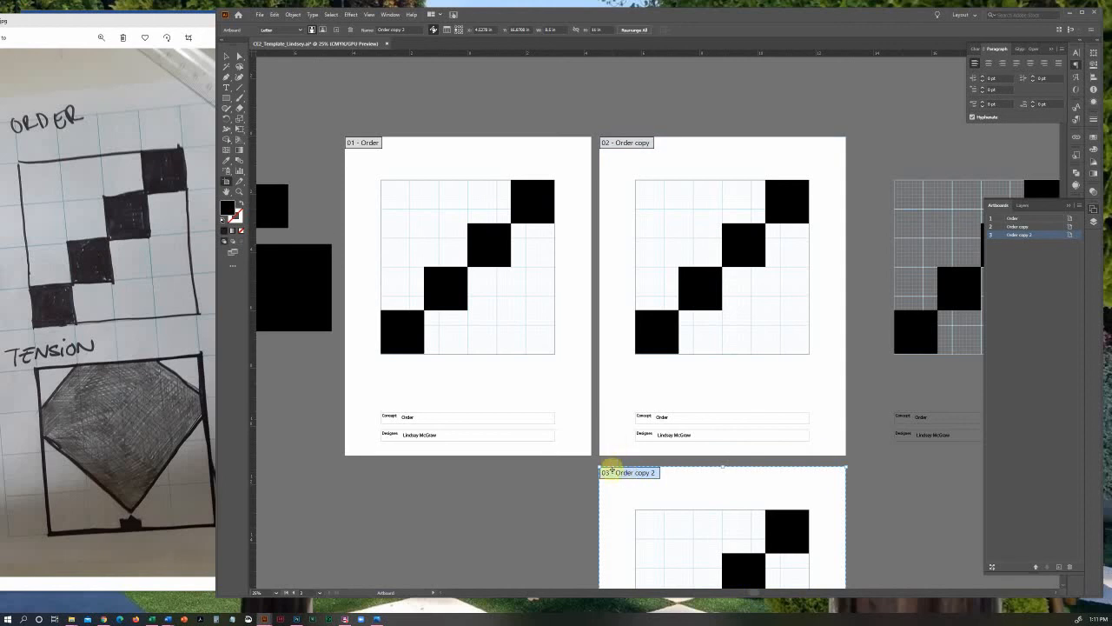
left_click_drag(631, 476, 376, 474)
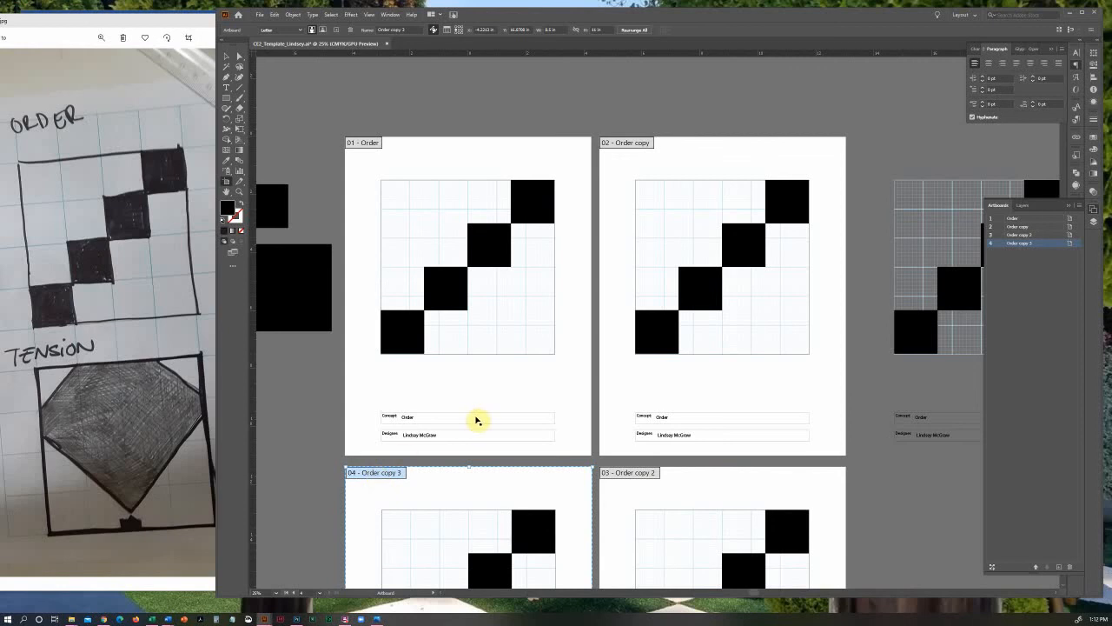
scroll(479, 419, "down", 5)
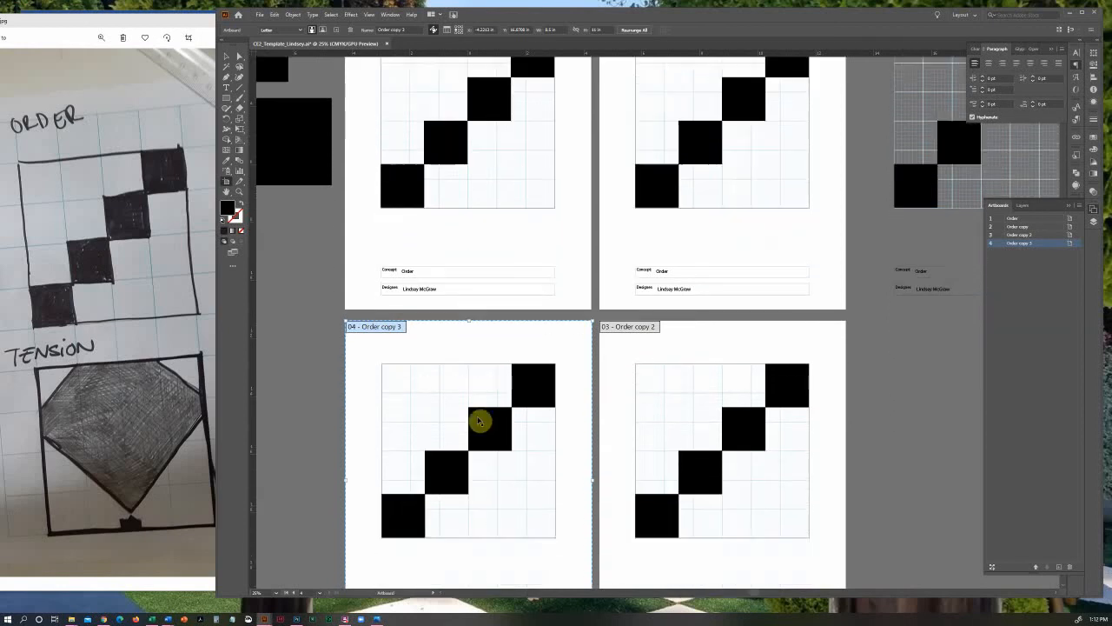
scroll(479, 420, "up", 5)
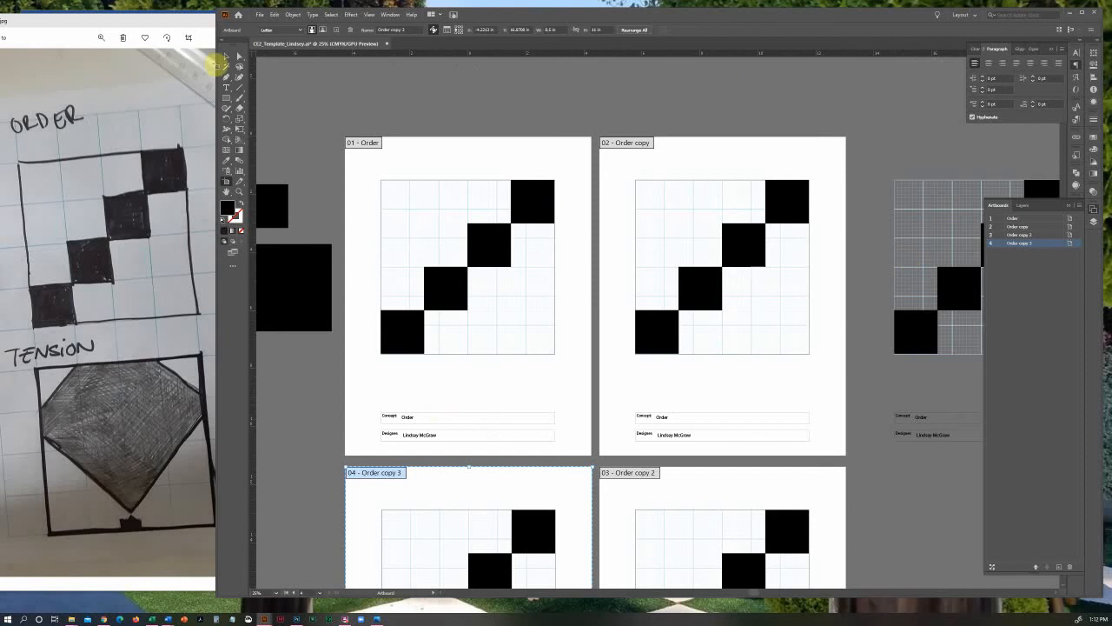
Delete the leftover Order artwork from the pasteboard beside the second artboard
left_click(226, 56)
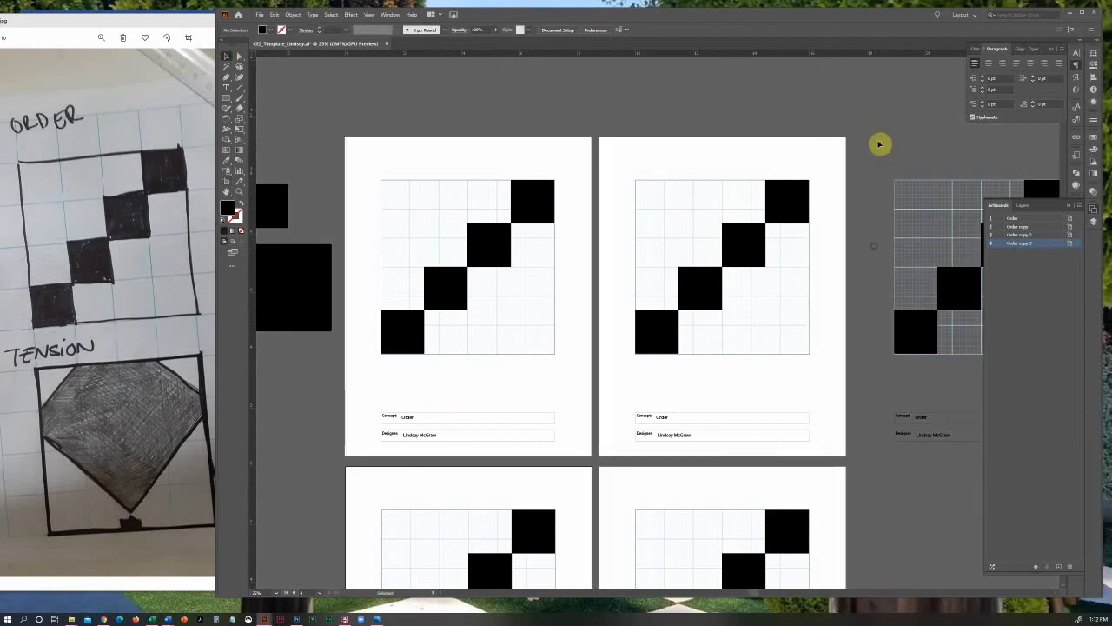
scroll(1025, 477, "right", 3)
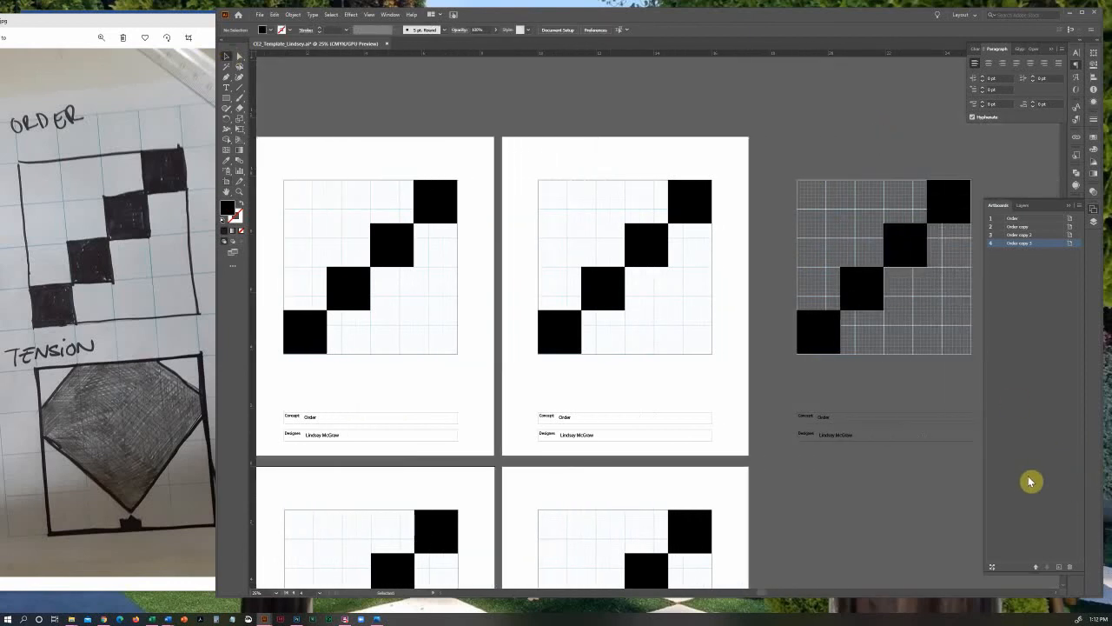
left_click_drag(1030, 480, 1030, 481)
key("Delete")
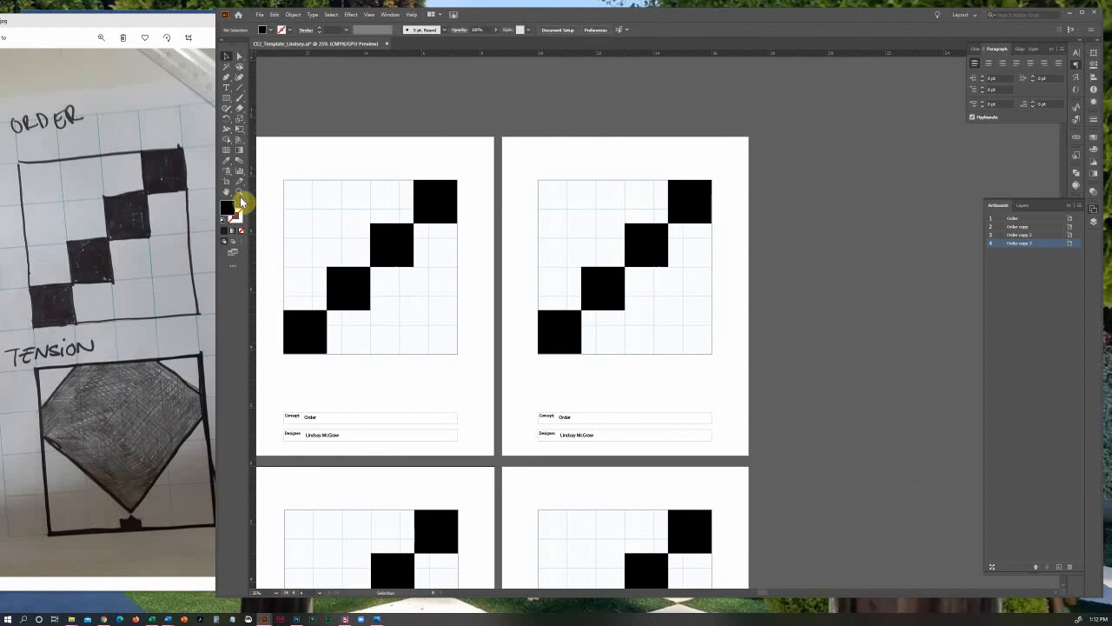
left_click(226, 193)
left_click_drag(507, 394, 583, 336)
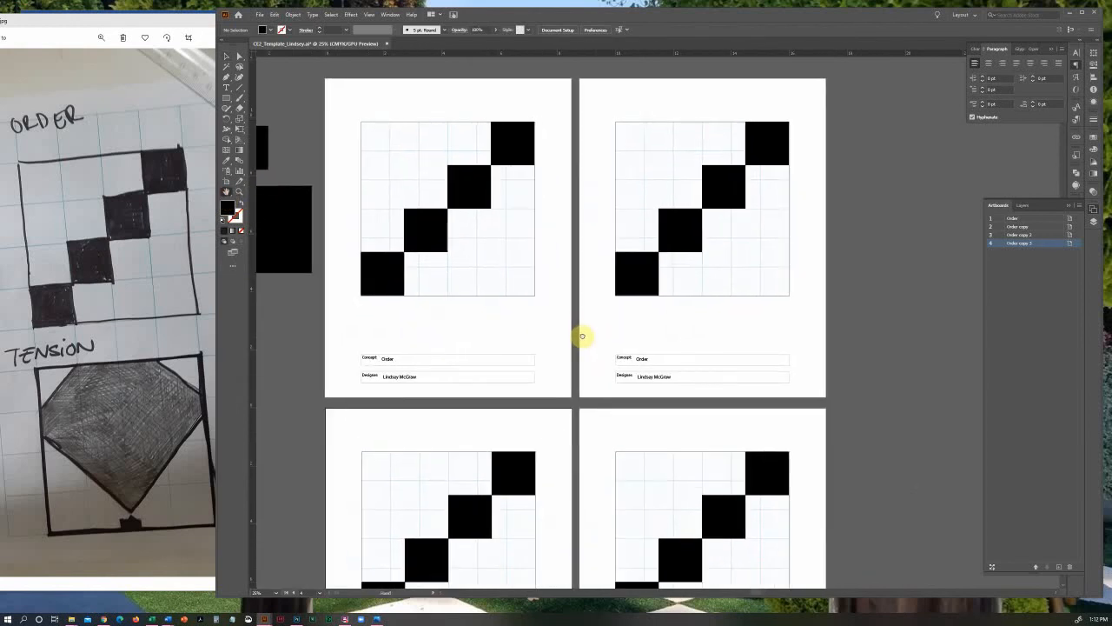
left_click(226, 54)
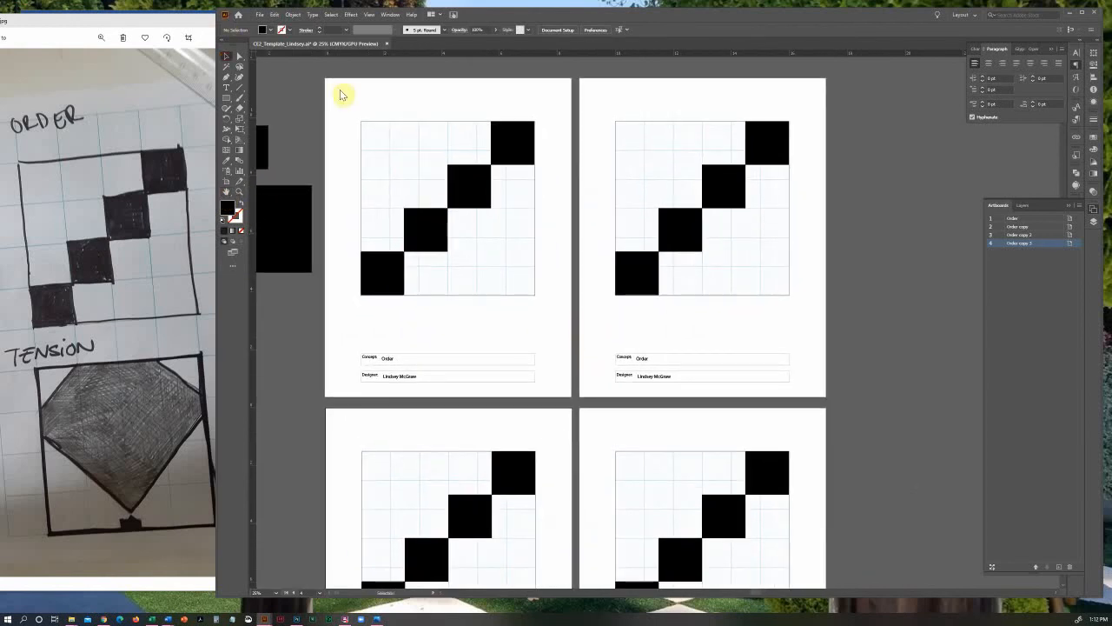
Enter artboard editing from the document properties and examine the Move Artwork with Artboard option, leaving it enabled
left_click(1094, 67)
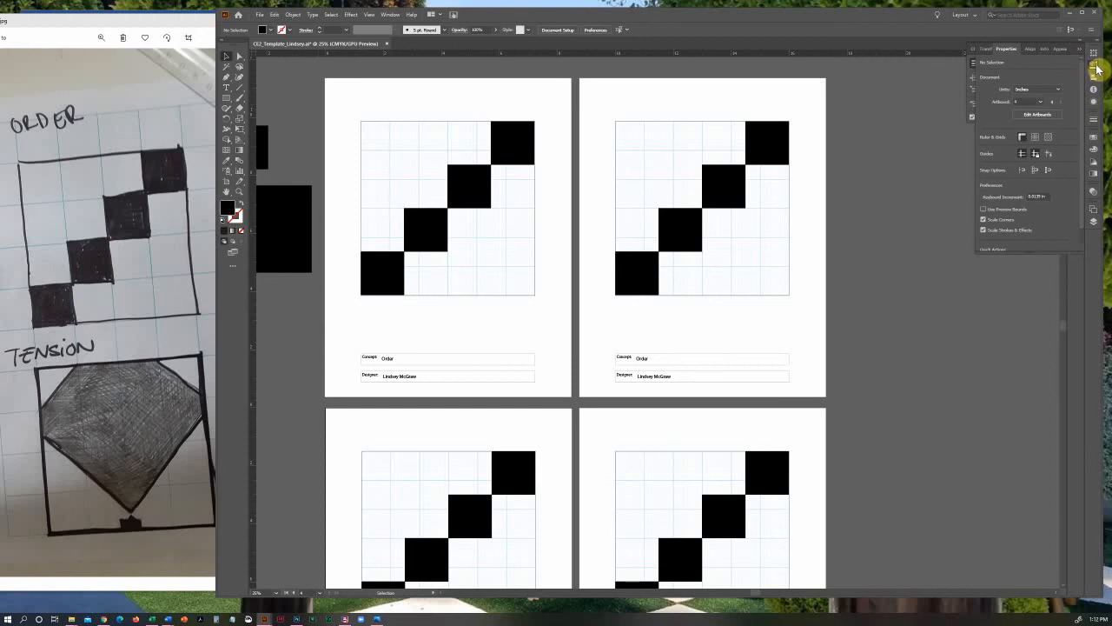
left_click(389, 14)
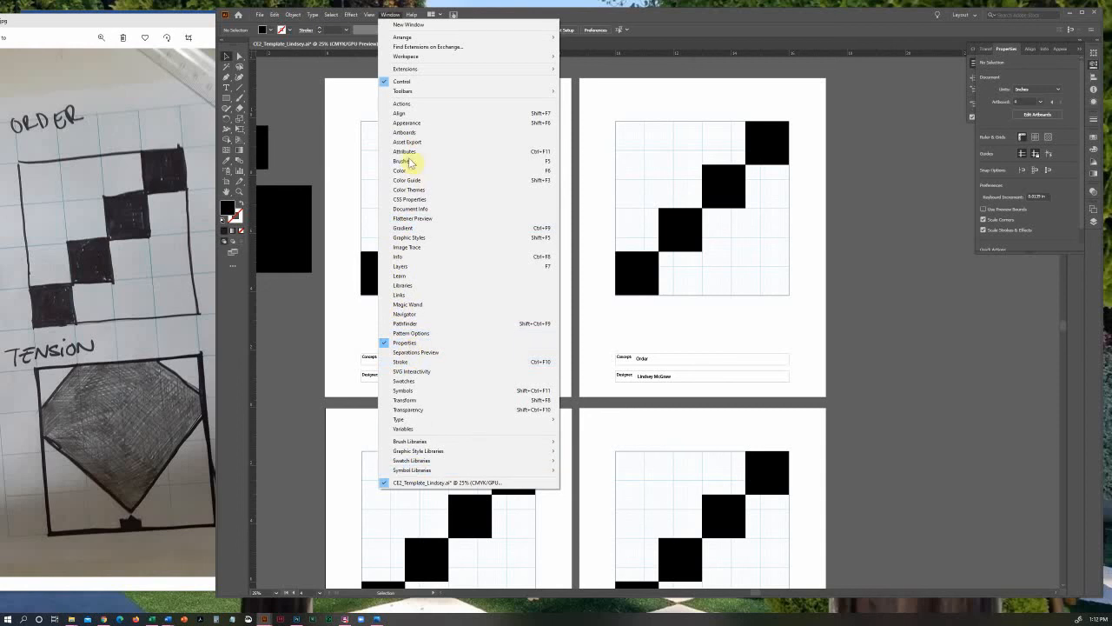
left_click(390, 16)
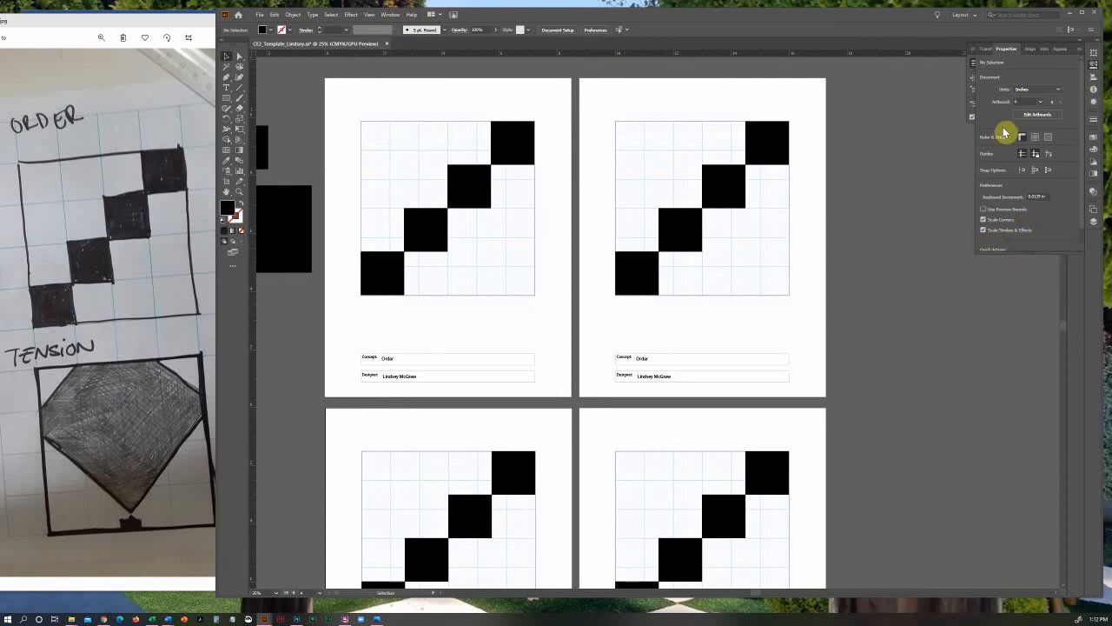
left_click(1038, 118)
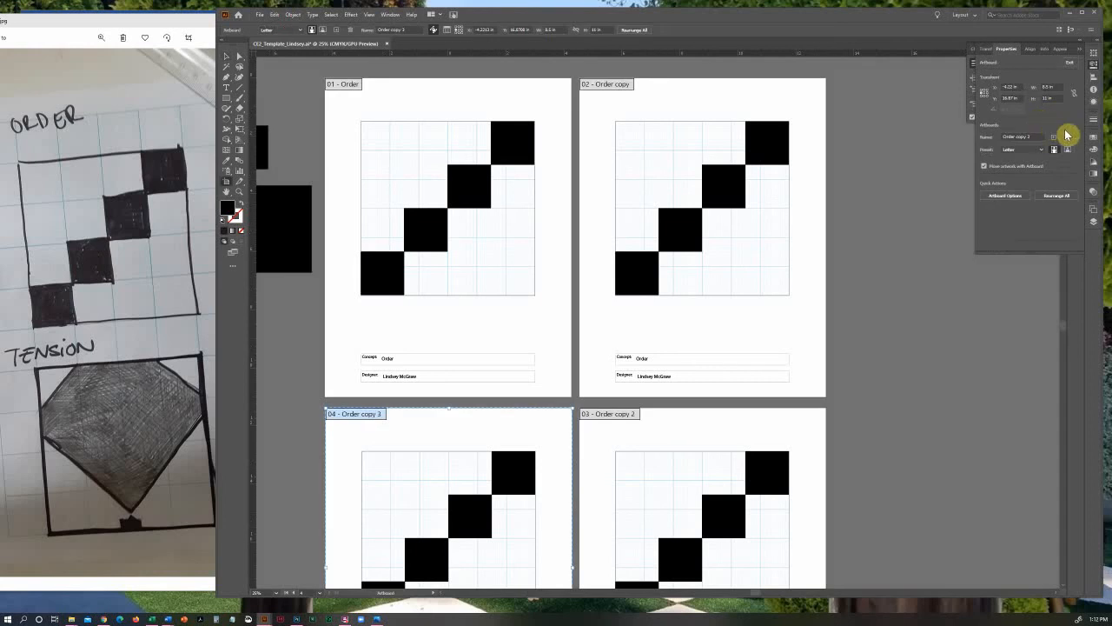
left_click(984, 168)
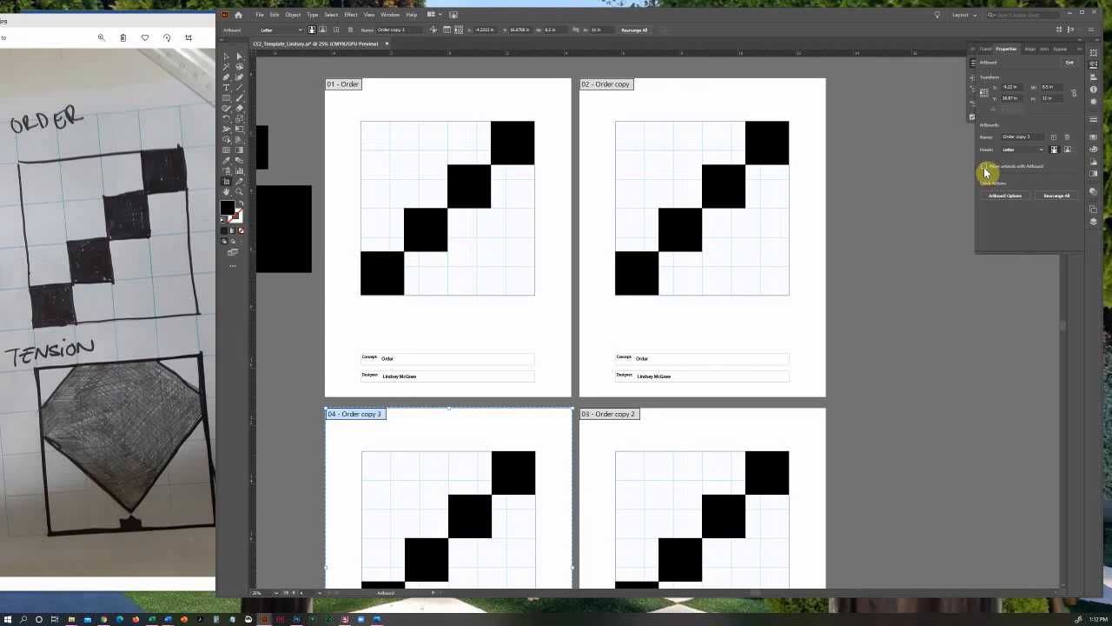
left_click(985, 168)
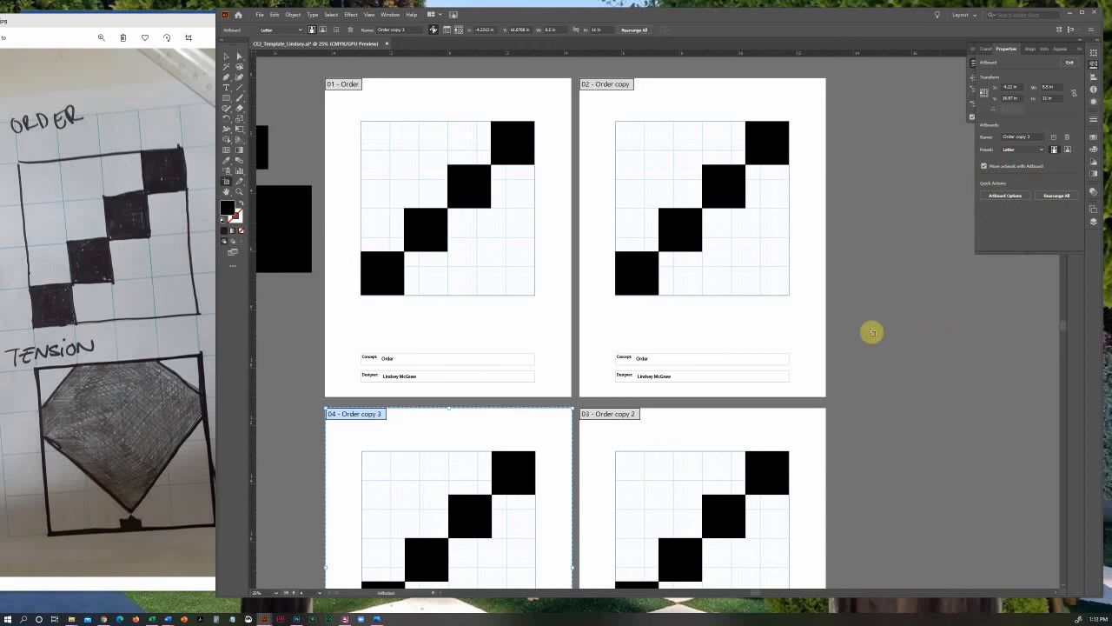
left_click(227, 57)
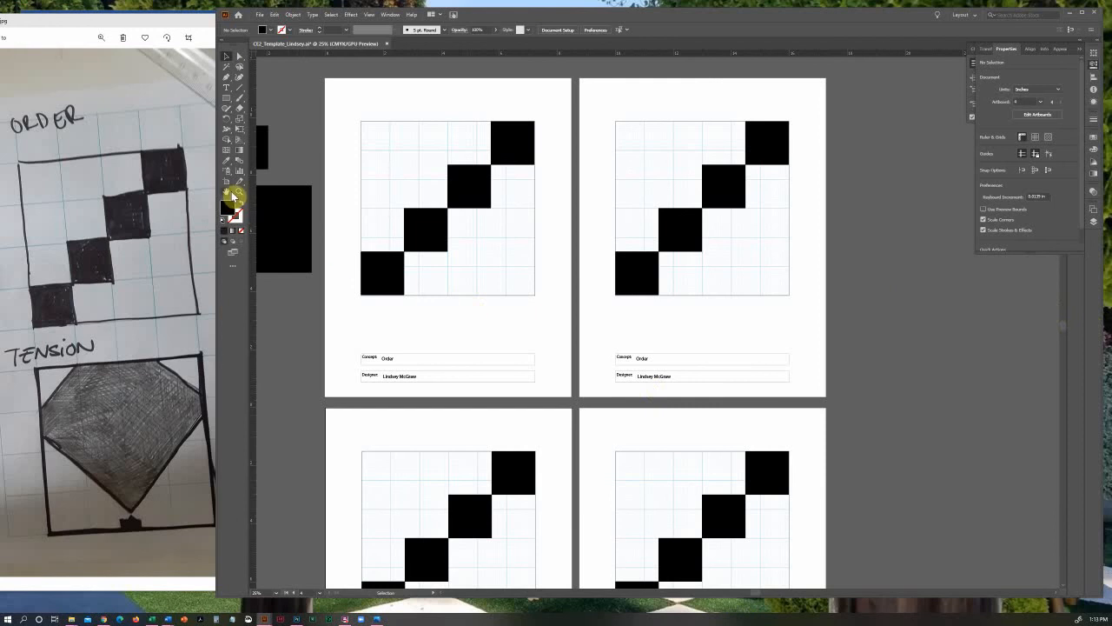
Change the Concept text on the second artboard to Tension and lock the template layer
left_click(229, 192)
left_click_drag(657, 196, 660, 284)
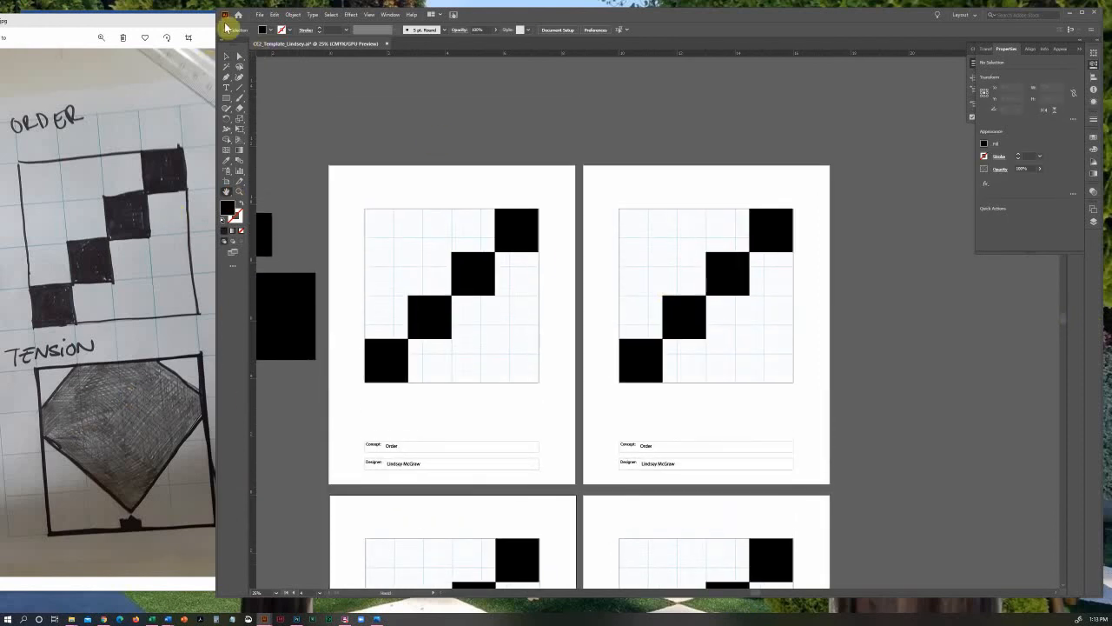
left_click(227, 57)
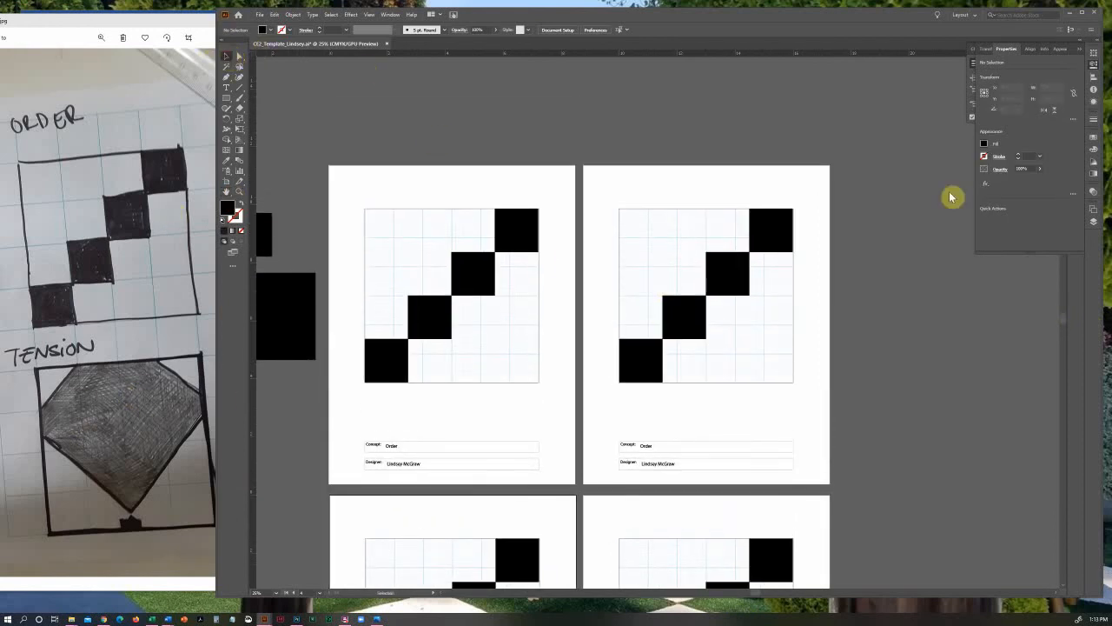
left_click(1093, 219)
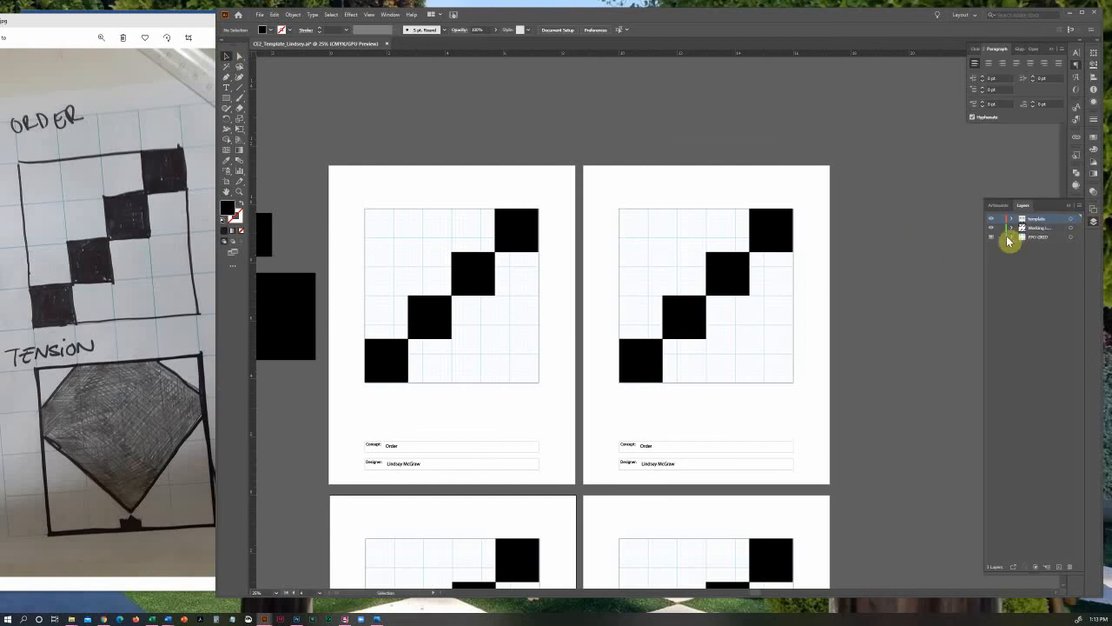
left_click(226, 88)
left_click(645, 445)
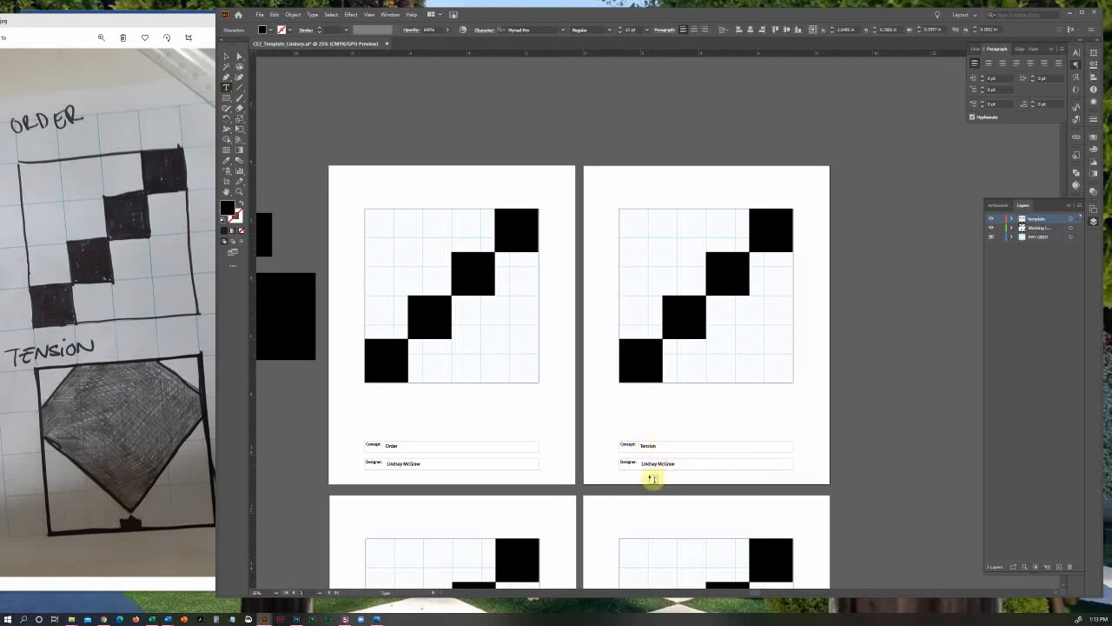
left_click(226, 56)
left_click(1000, 218)
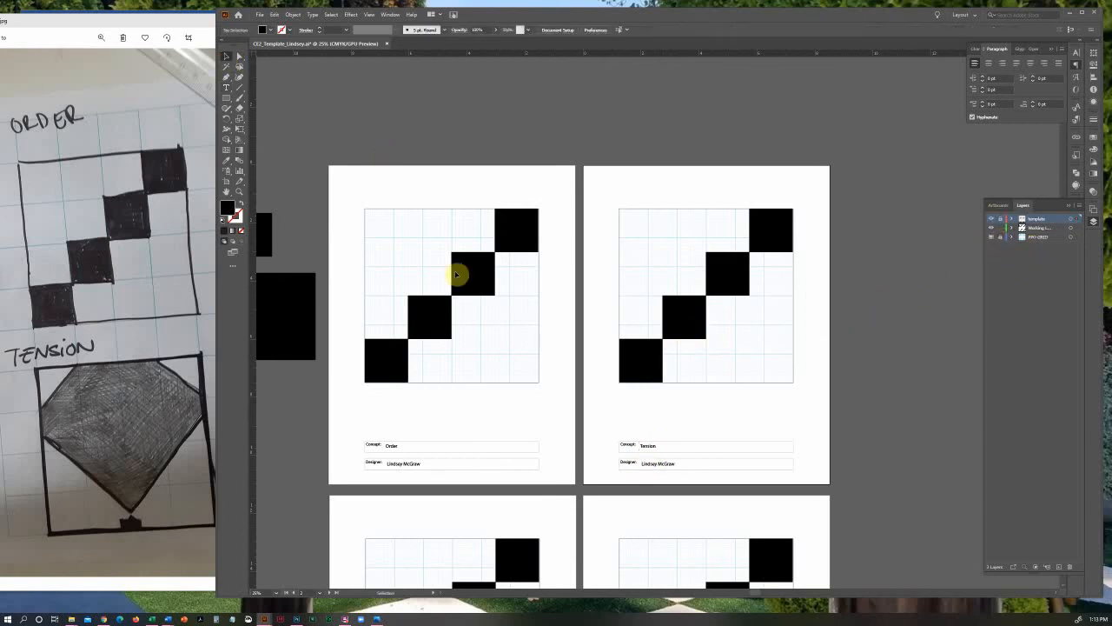
Delete the group of four diagonal black squares from the Tension artboard's grid
left_click(240, 192)
left_click(697, 337)
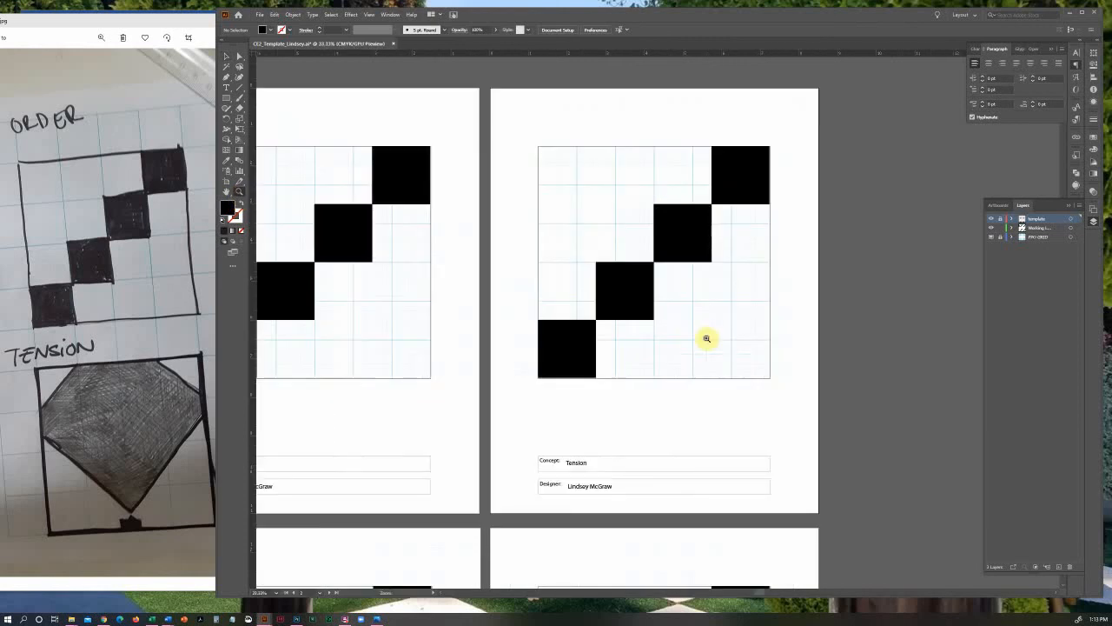
left_click(641, 320)
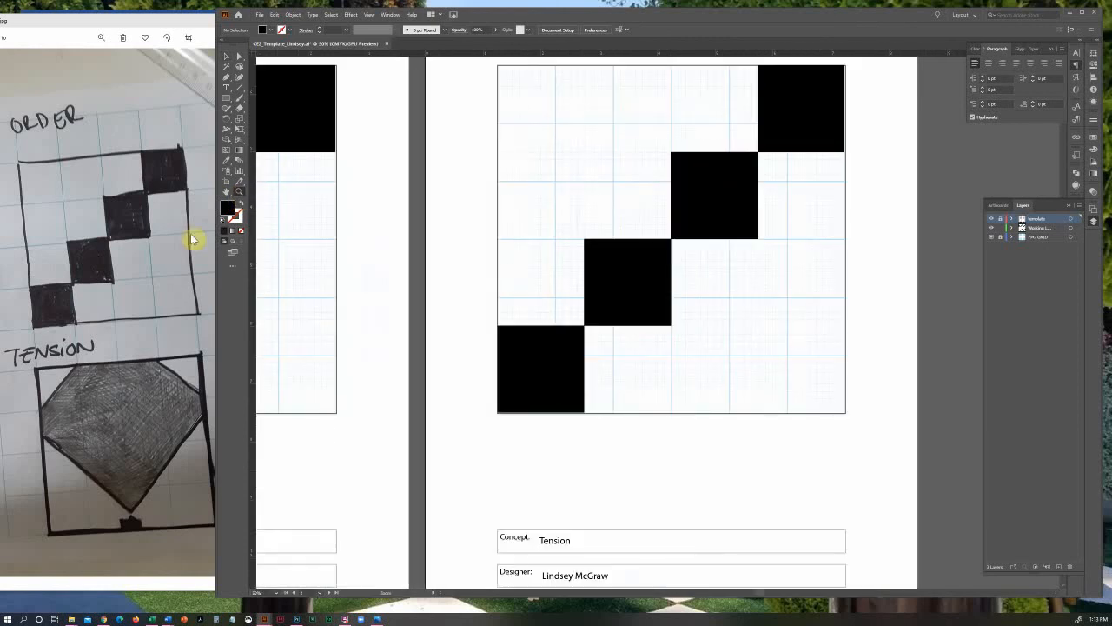
left_click(227, 192)
left_click_drag(659, 233, 604, 285)
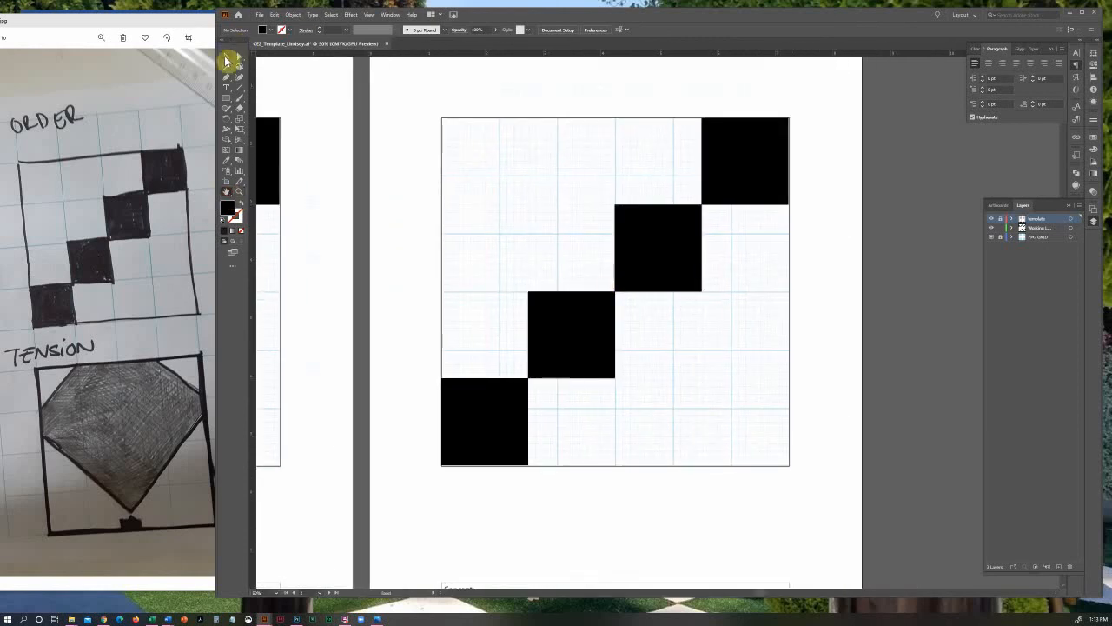
left_click(226, 56)
left_click(743, 176)
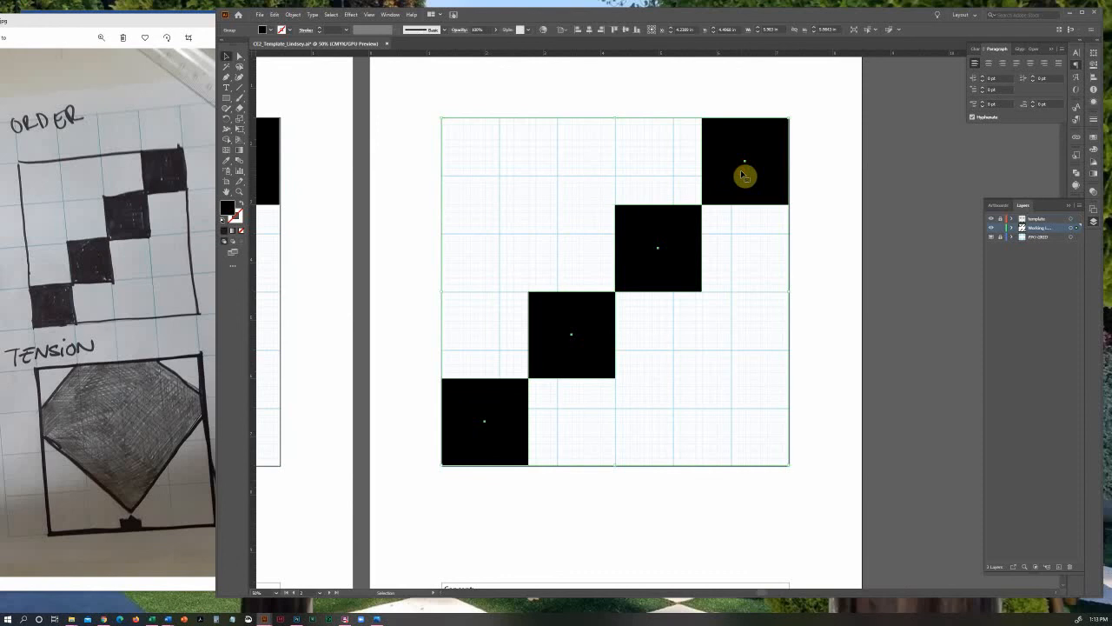
key("Delete")
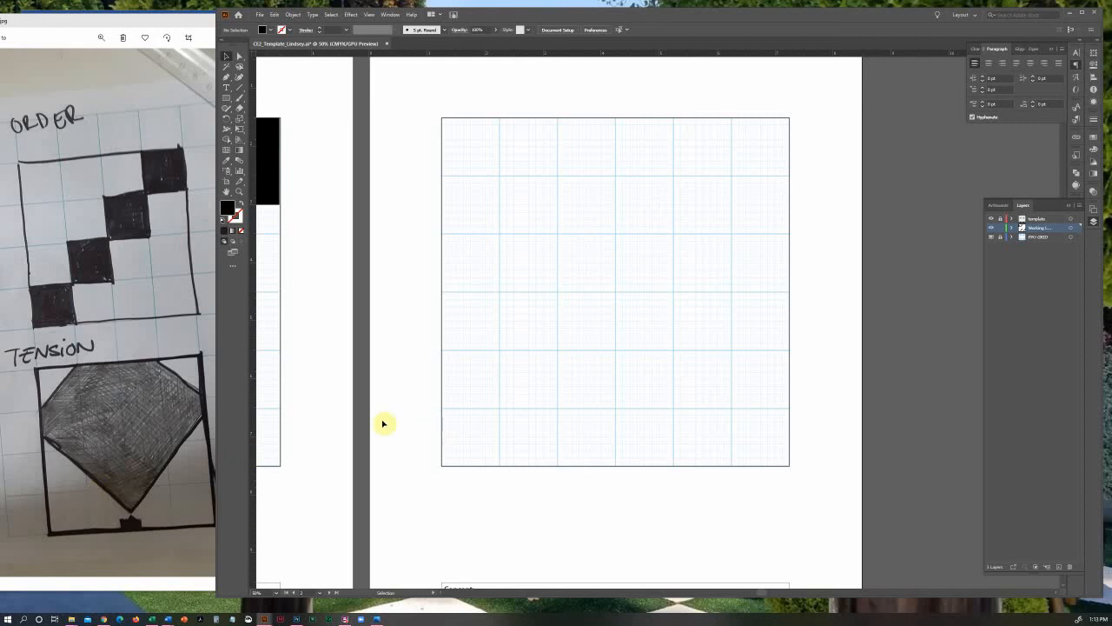
Draw a solid black square about 5.27 in wide over the upper part of the Tension grid
left_click(227, 97)
left_click_drag(436, 90, 740, 385)
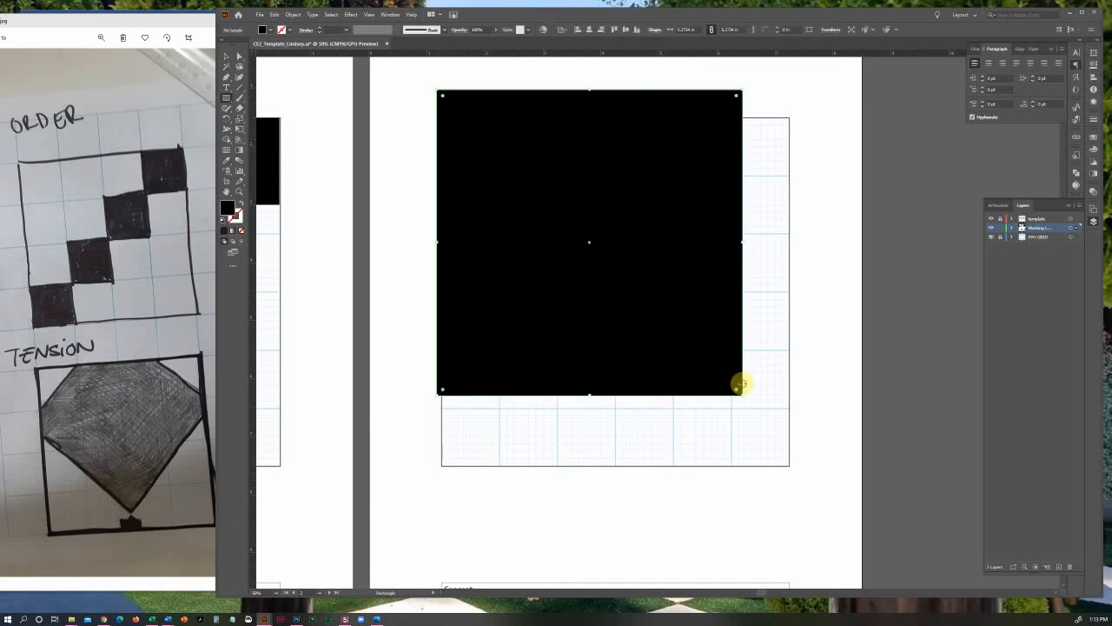
left_click(226, 56)
left_click_drag(640, 220, 655, 224)
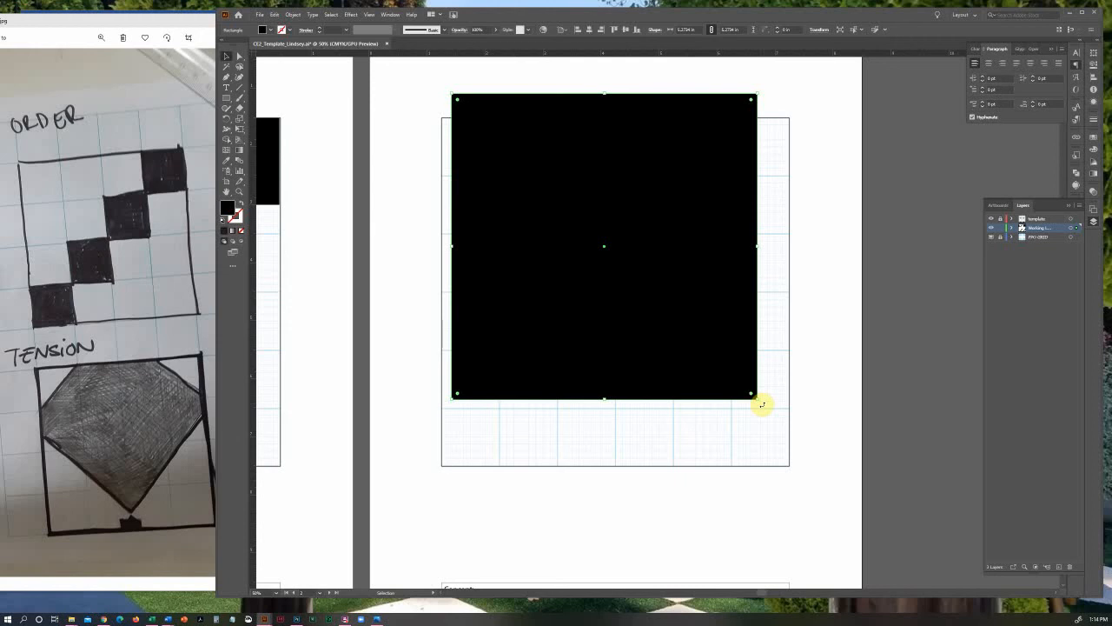
Rotate the black square about 45 degrees into a diamond and raise it so its lowest corner sits above the grid's bottom edge
left_click_drag(761, 403, 596, 100)
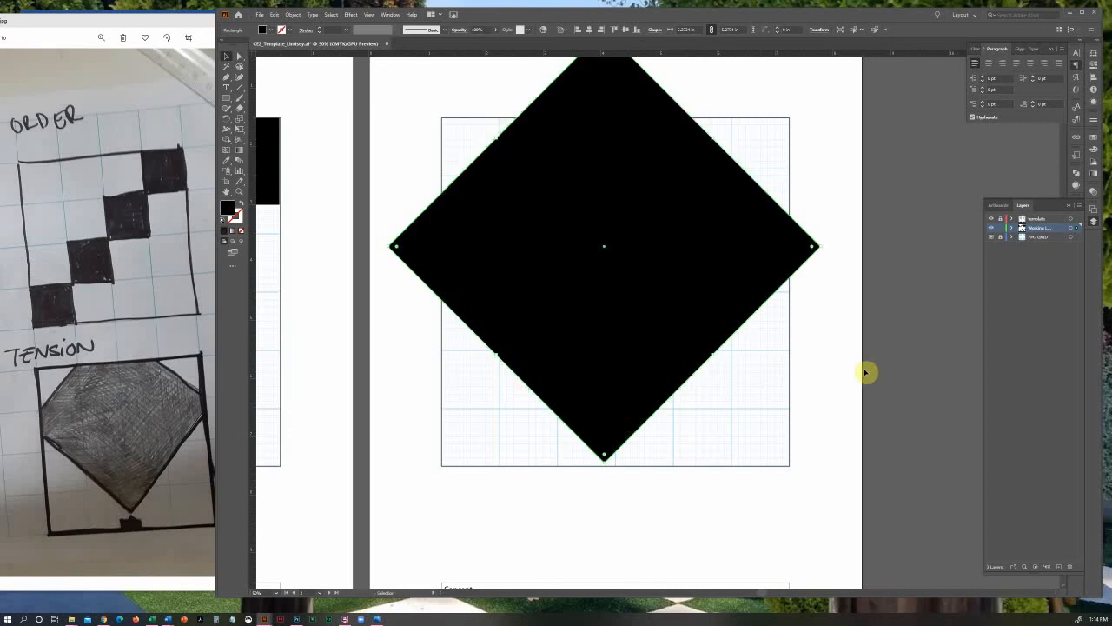
left_click(837, 373)
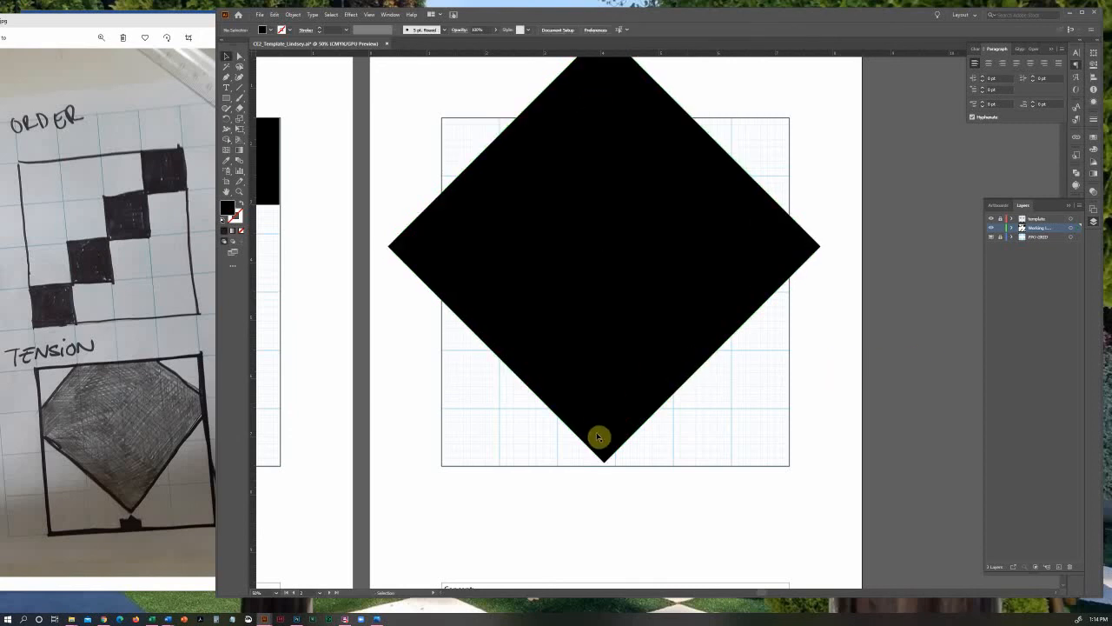
mouse_move(606, 443)
left_mouse_down()
mouse_move(607, 411)
mouse_move(608, 440)
mouse_move(619, 436)
left_mouse_up()
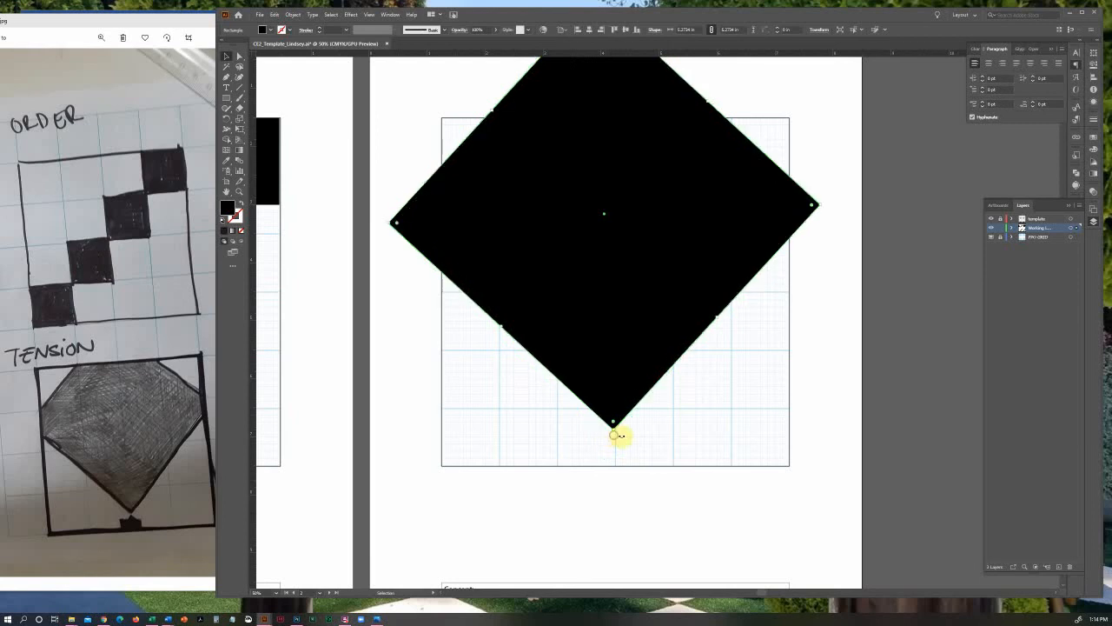
left_click(664, 438)
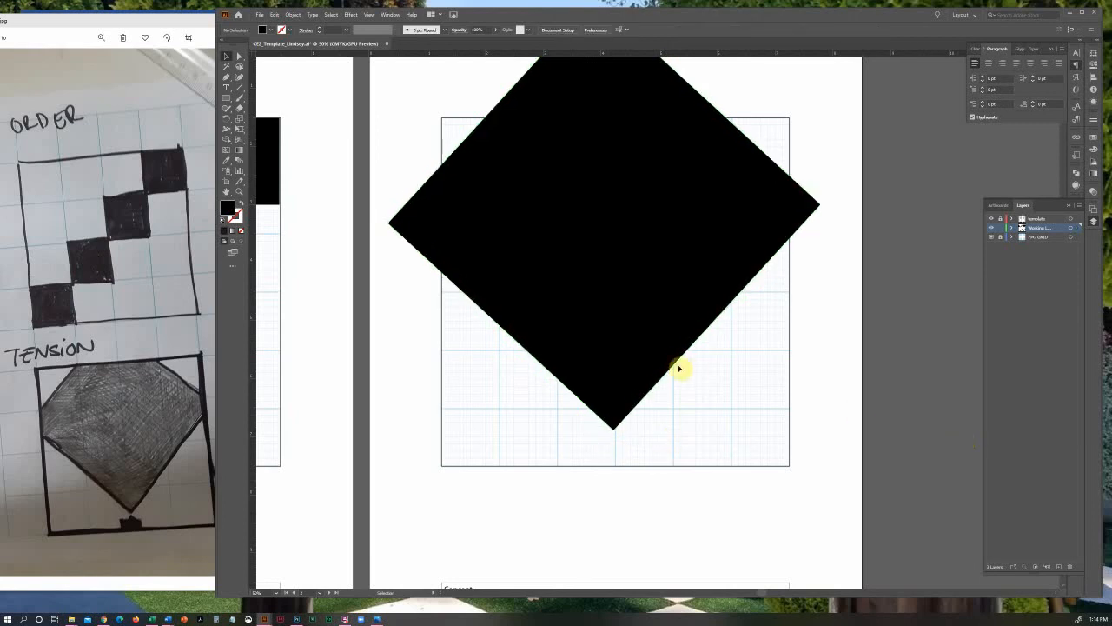
Tilt the black diamond slightly further counterclockwise and move it so its lowest corner meets the grid's vertical centre line
left_click(646, 363)
left_click_drag(615, 431, 715, 437)
left_click(713, 434)
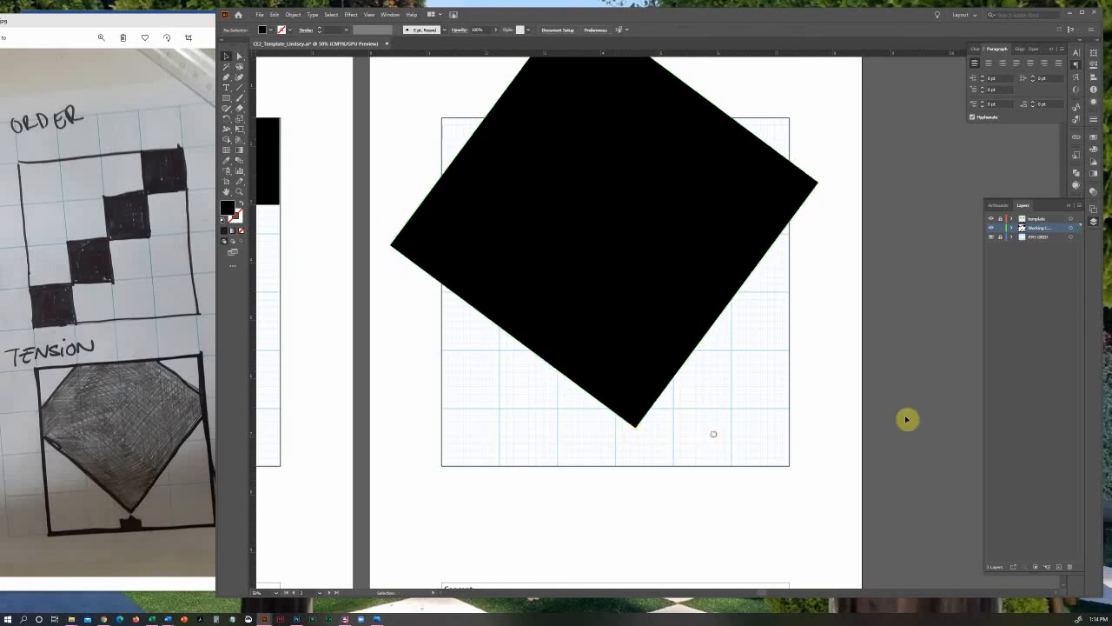
mouse_move(628, 353)
left_mouse_down()
mouse_move(623, 253)
mouse_move(630, 295)
mouse_move(609, 300)
mouse_move(610, 354)
left_mouse_up()
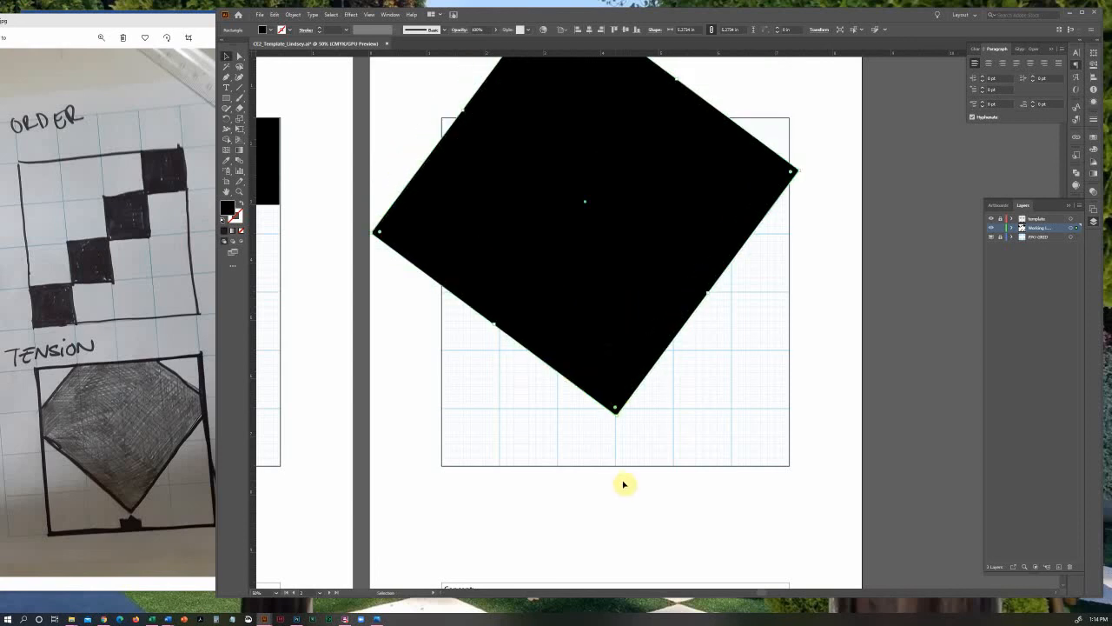
left_click(536, 449)
Draw two adjoining black squares, each about 0.37 in wide, as a block on the Tension grid's bottom edge
left_click(228, 100)
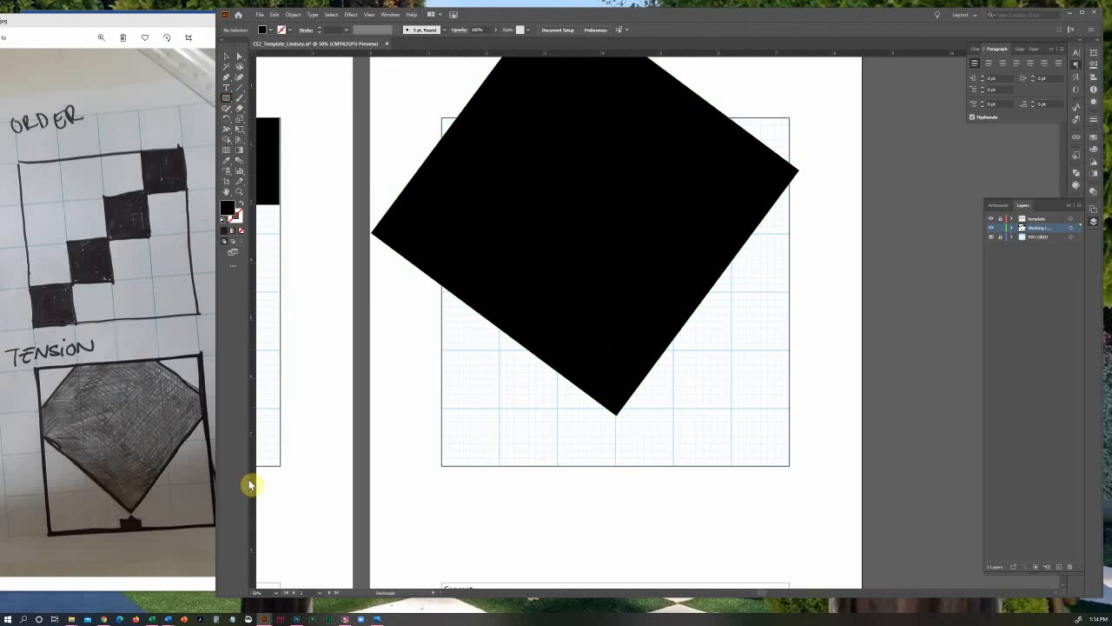
left_click_drag(535, 449, 598, 462)
key("v")
left_click(601, 504)
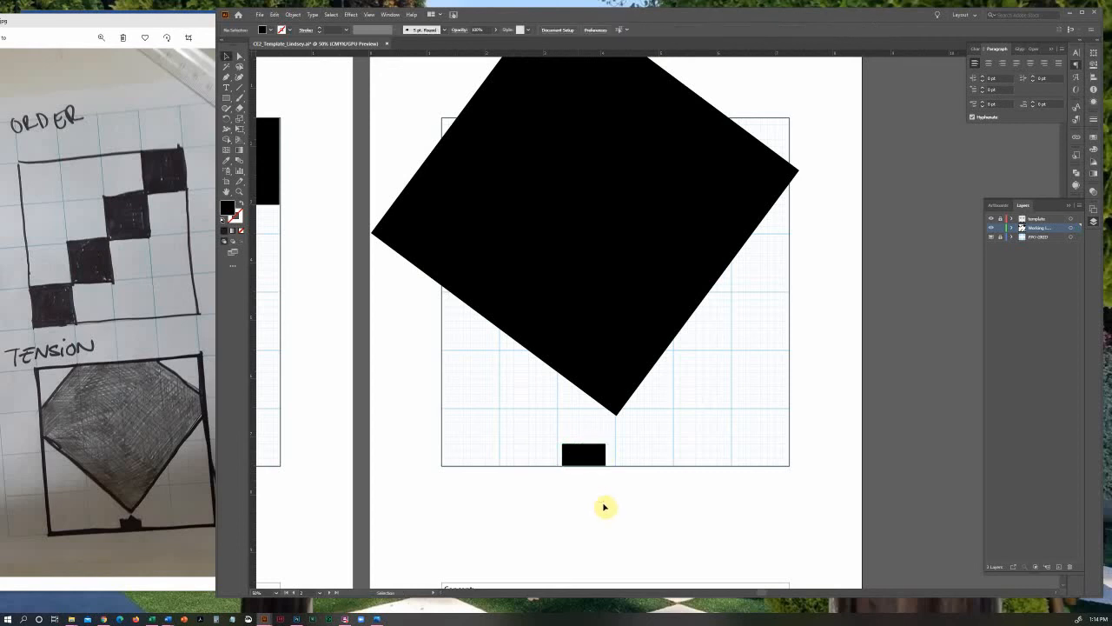
Copy one small square, rotate the copy 45 degrees, and centre it on the block so its upper corner forms a peak
left_click(598, 458)
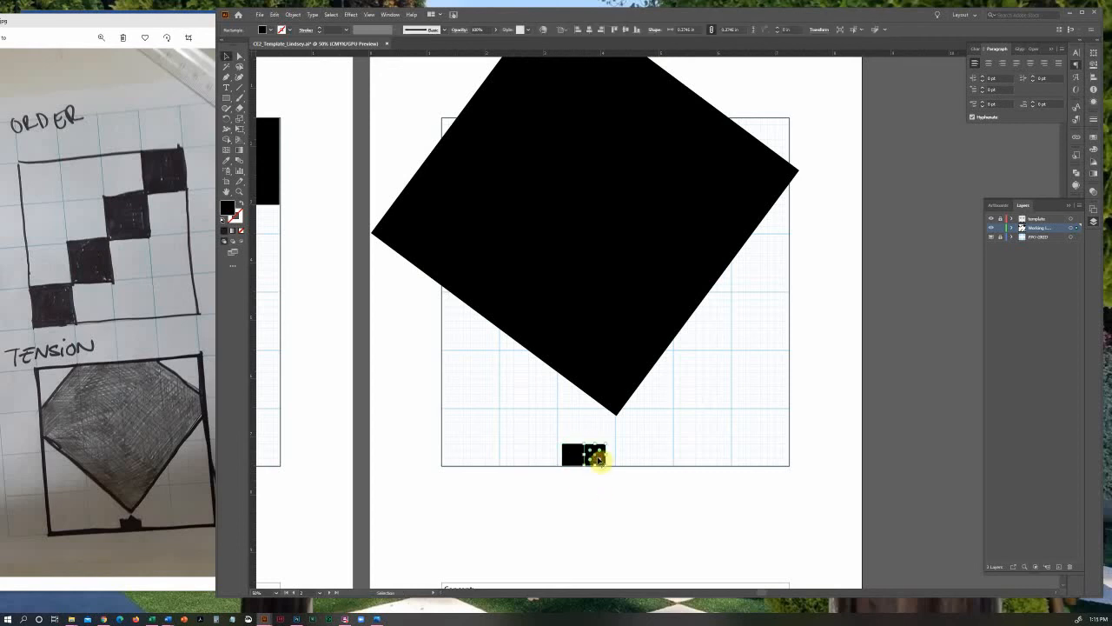
left_click(598, 470)
left_click_drag(598, 467, 665, 511)
left_click(665, 512)
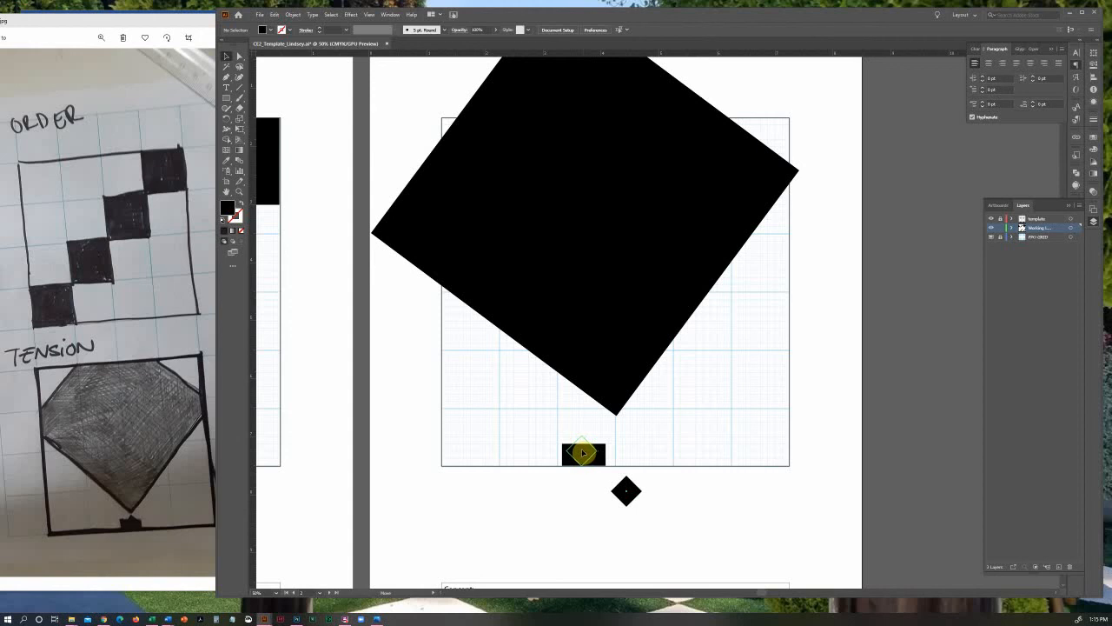
left_click_drag(584, 452, 584, 453)
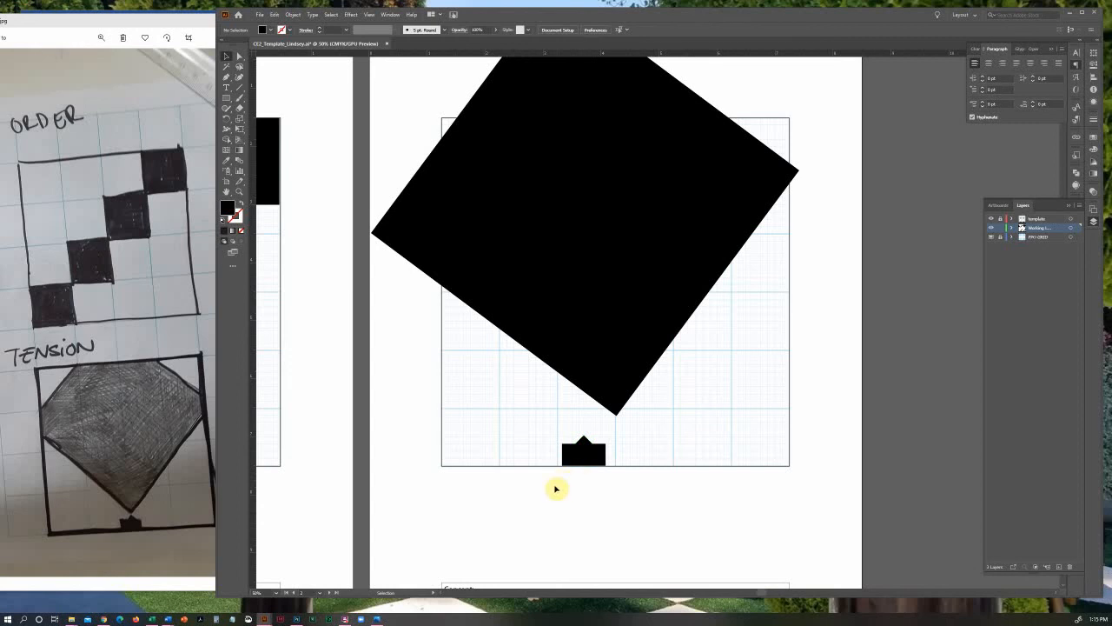
Group the small block with its peak and move it onto the grid's vertical centre line, overlapping the bottom edge
left_click_drag(550, 482, 602, 465)
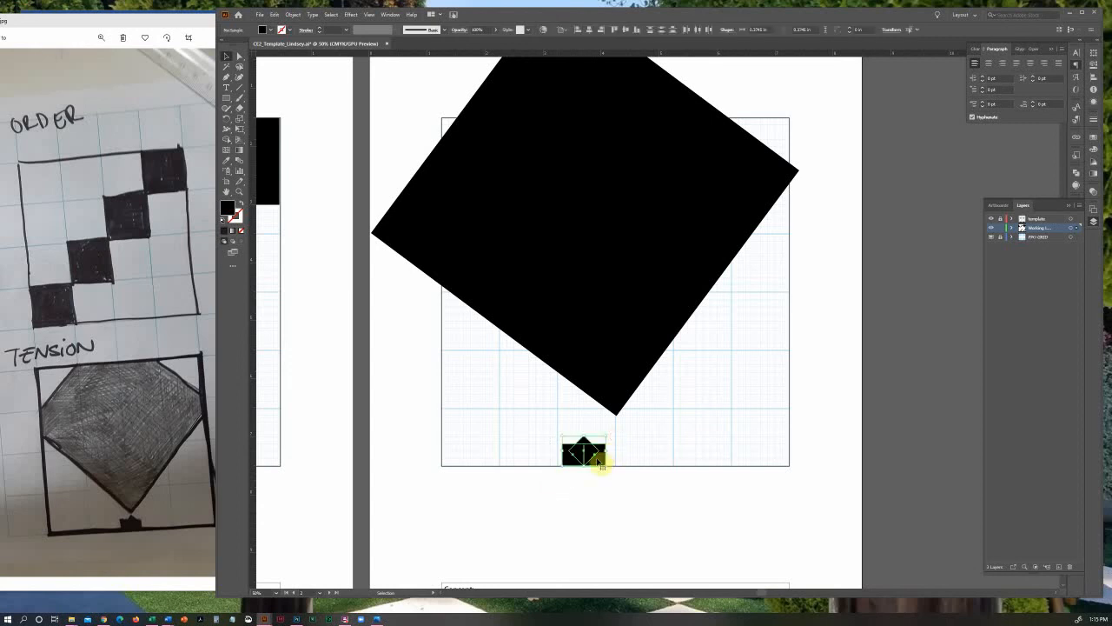
key("ctrl+g")
left_click(606, 503)
left_click_drag(595, 459, 627, 463)
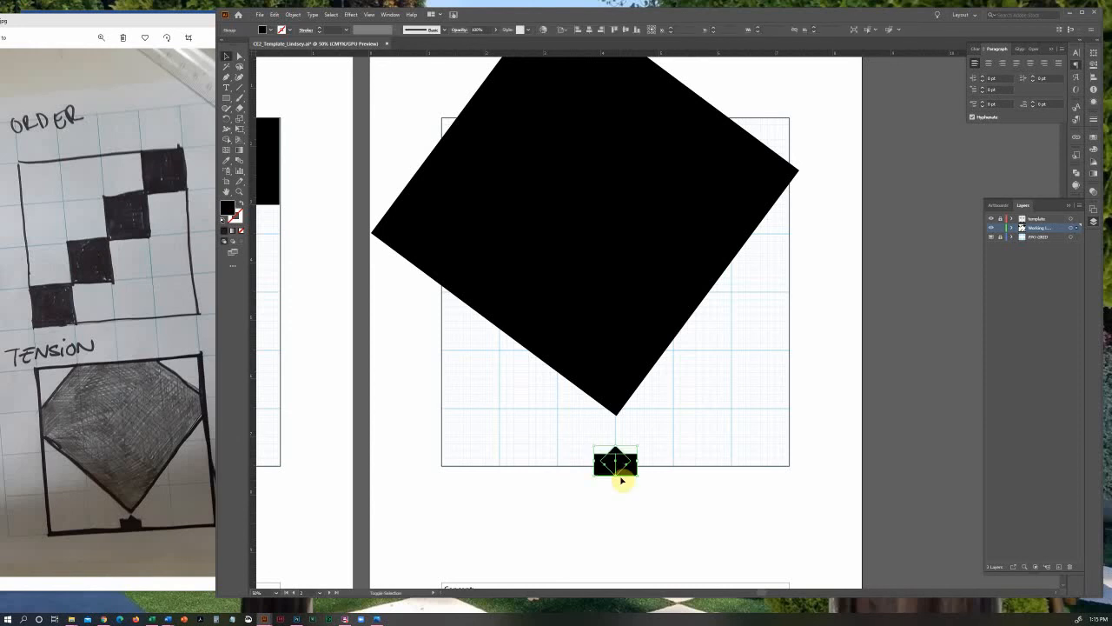
Lower the large black diamond until its lowest corner sits just above the small block's peak, and check the gap up close
left_click_drag(620, 381, 620, 408)
left_click(670, 508)
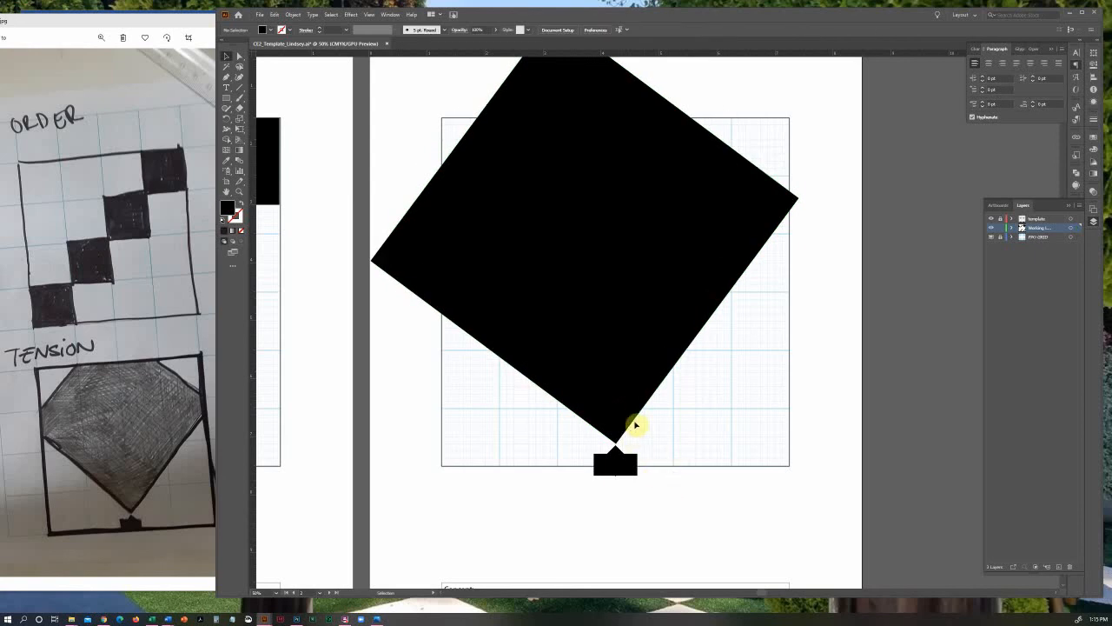
left_click(239, 191)
left_click_drag(566, 391, 701, 481)
key("space")
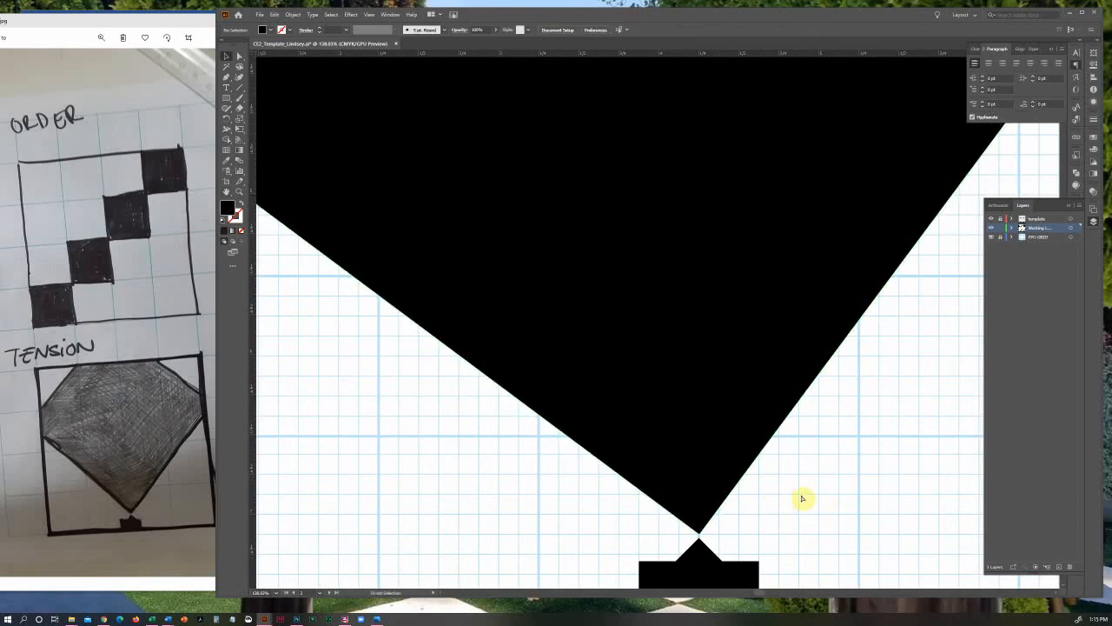
key("ctrl+0")
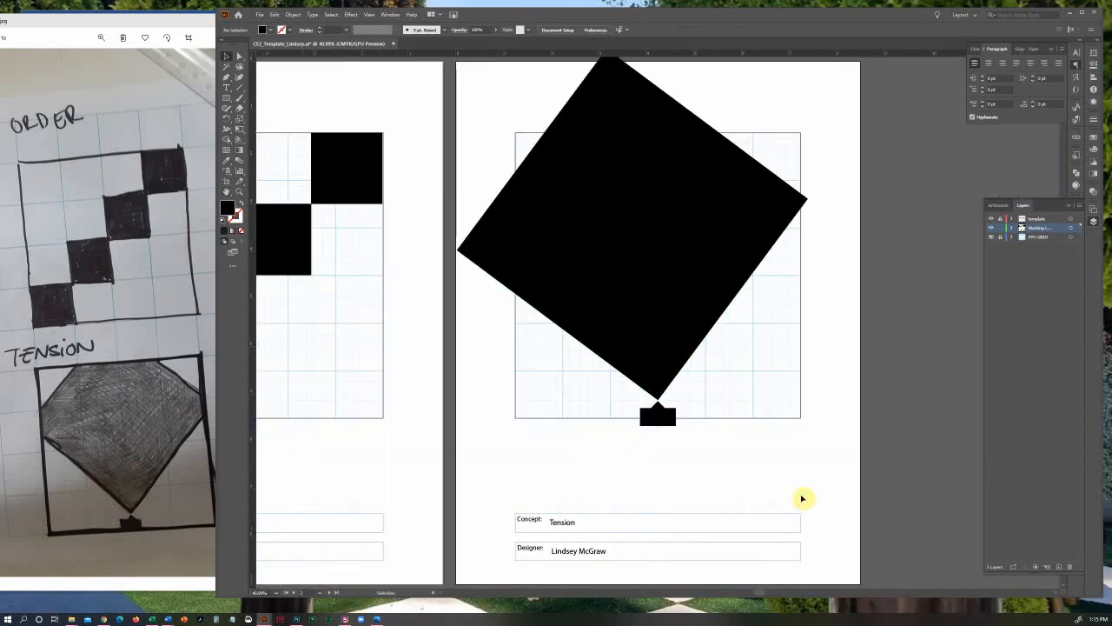
Hide the FPO-GRID layer and nudge the large diamond slightly into line with the small block's peak
left_click(992, 237)
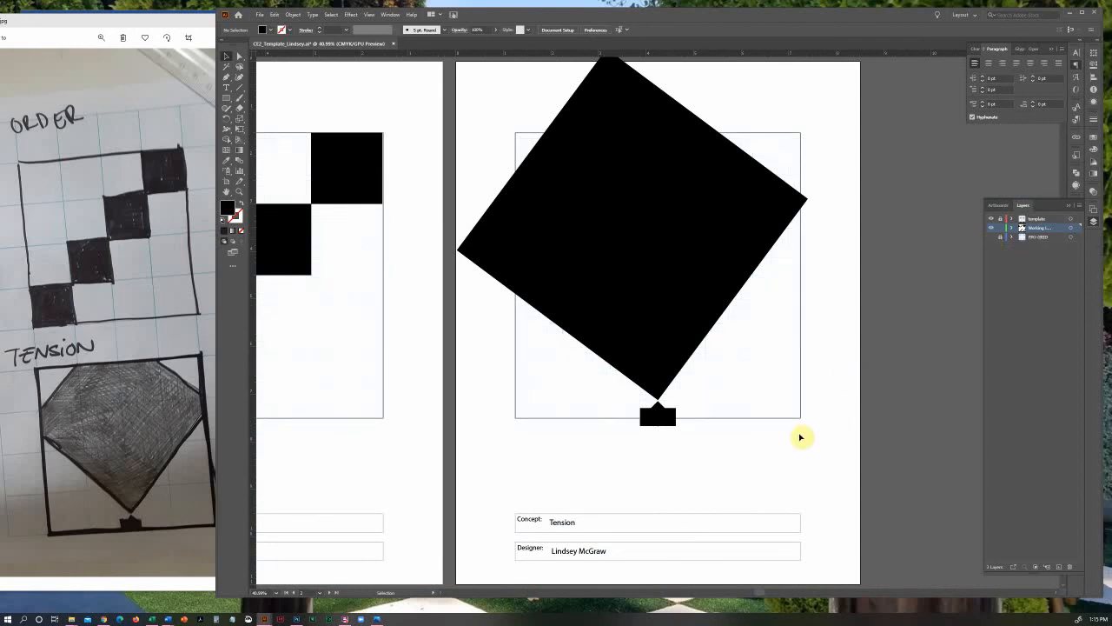
left_click(666, 335)
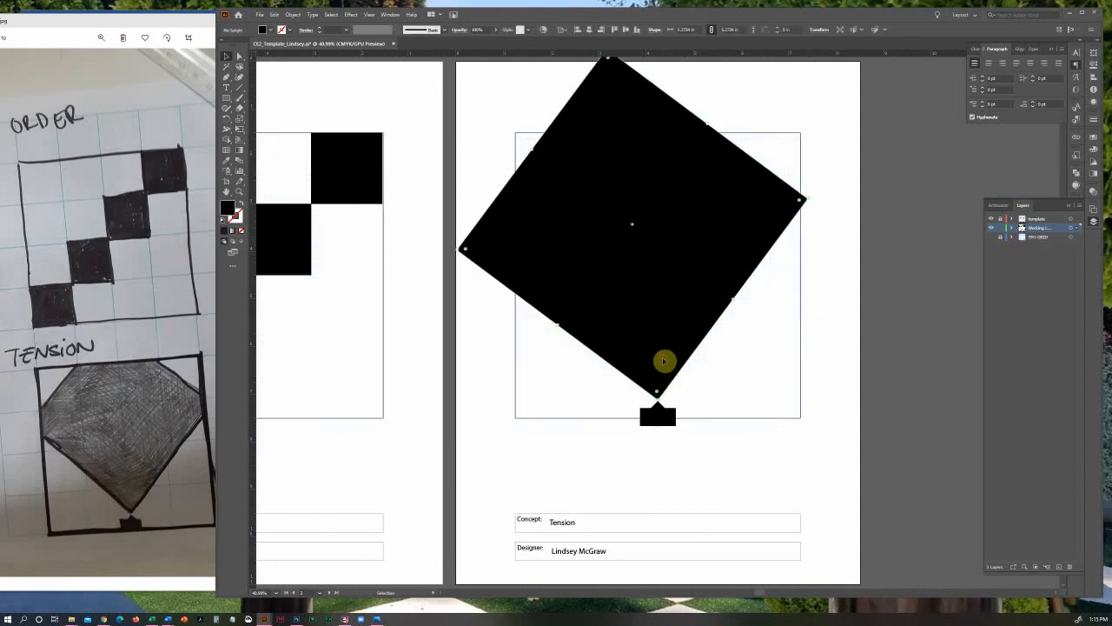
left_click_drag(663, 361, 661, 360)
left_click(848, 408)
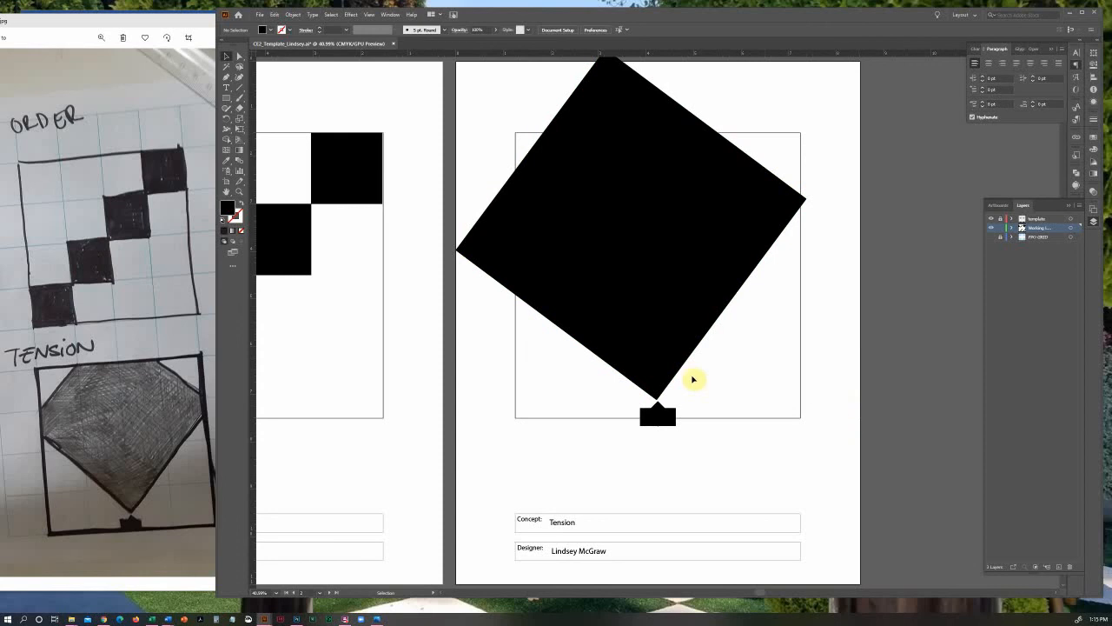
left_click(656, 376)
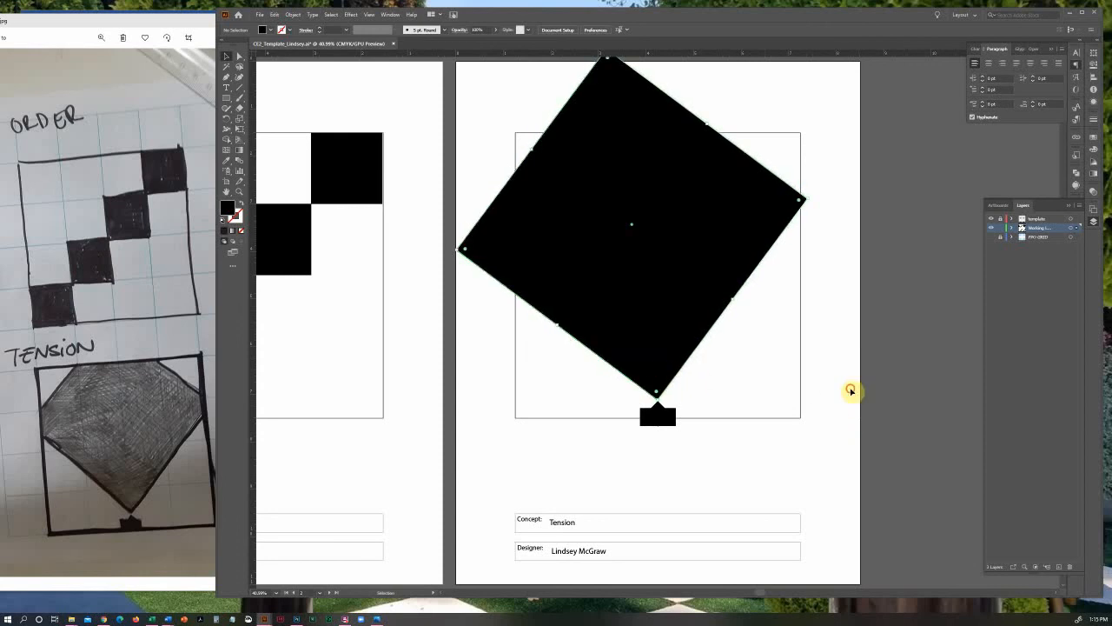
left_click(856, 392)
left_click(648, 335)
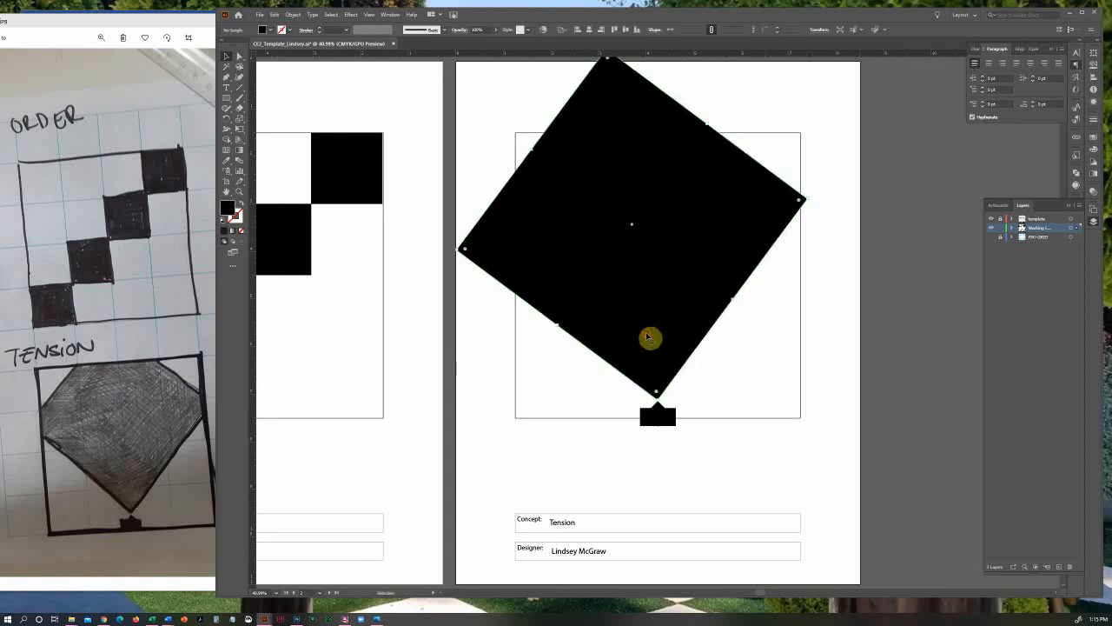
left_click(737, 499)
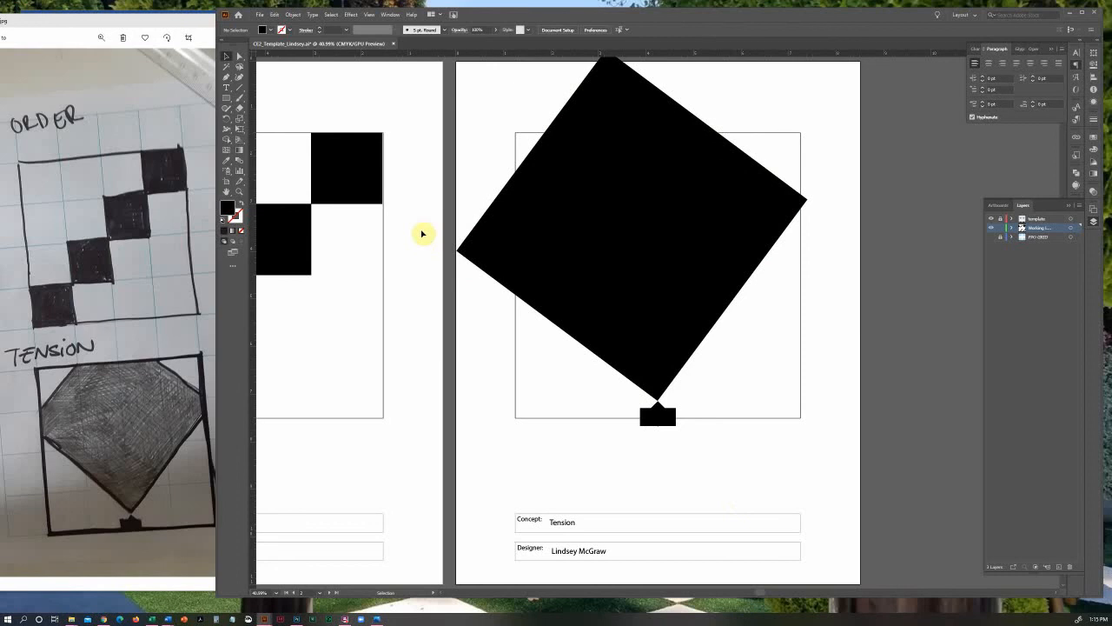
Fine-tune the large diamond's tilt and position so its lowest corner points exactly at the small block's peak
left_click(240, 192)
left_click_drag(632, 373, 695, 419)
left_click_drag(642, 378, 728, 439)
left_click(226, 56)
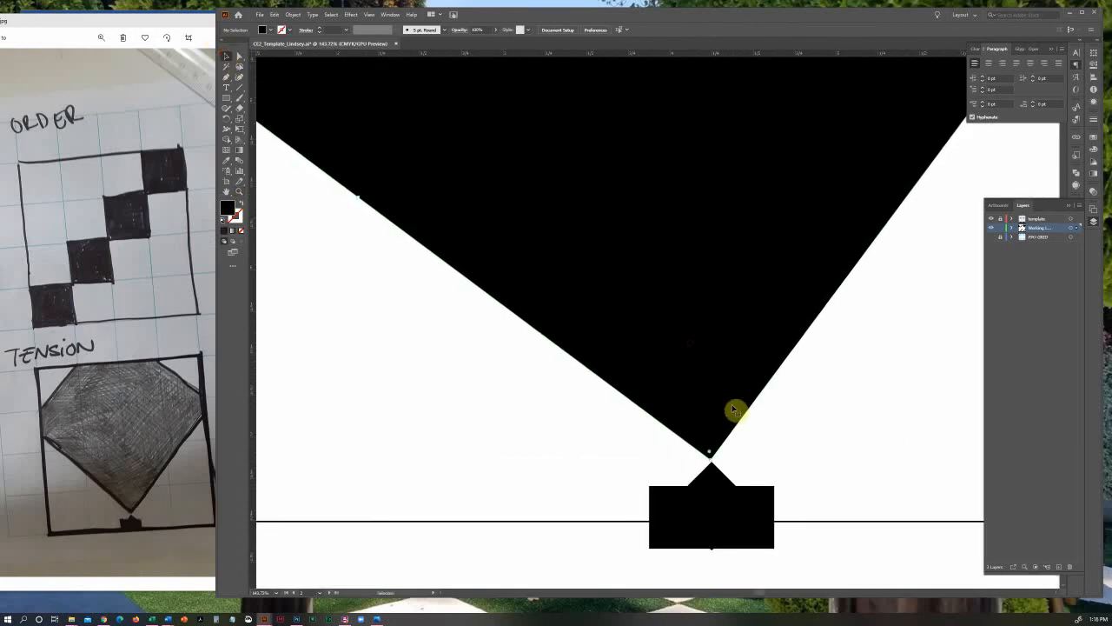
left_click(713, 462)
left_click_drag(716, 463, 708, 464)
left_click_drag(709, 411, 727, 429)
left_click(778, 449)
key("ctrl+0")
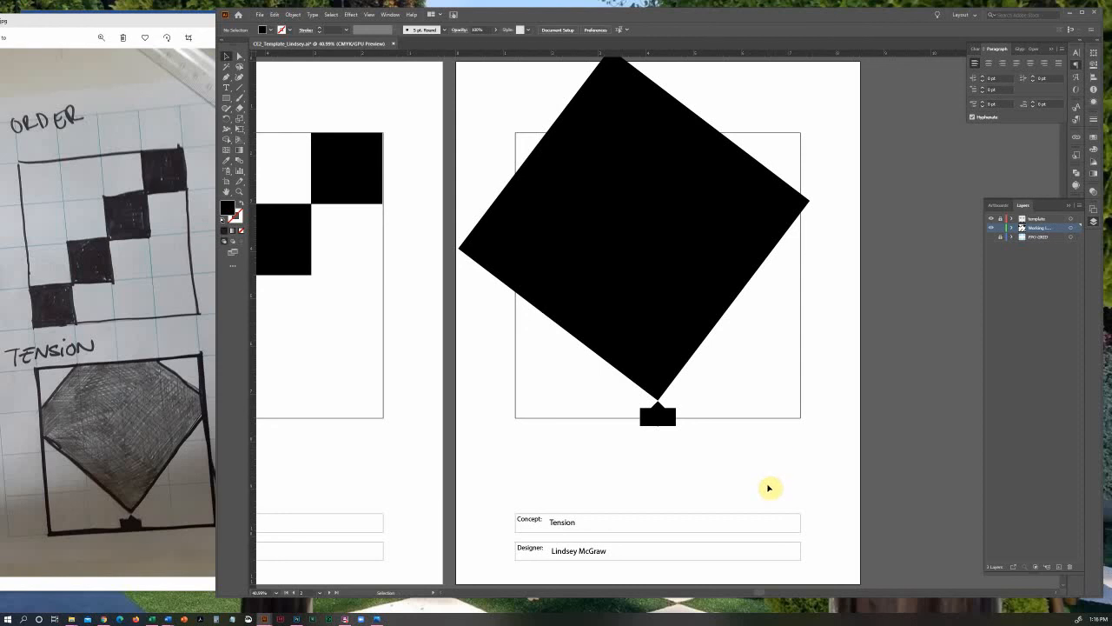
Add a new layer between the template and working layers, and lock the working layer
scroll(769, 488, "up", 1)
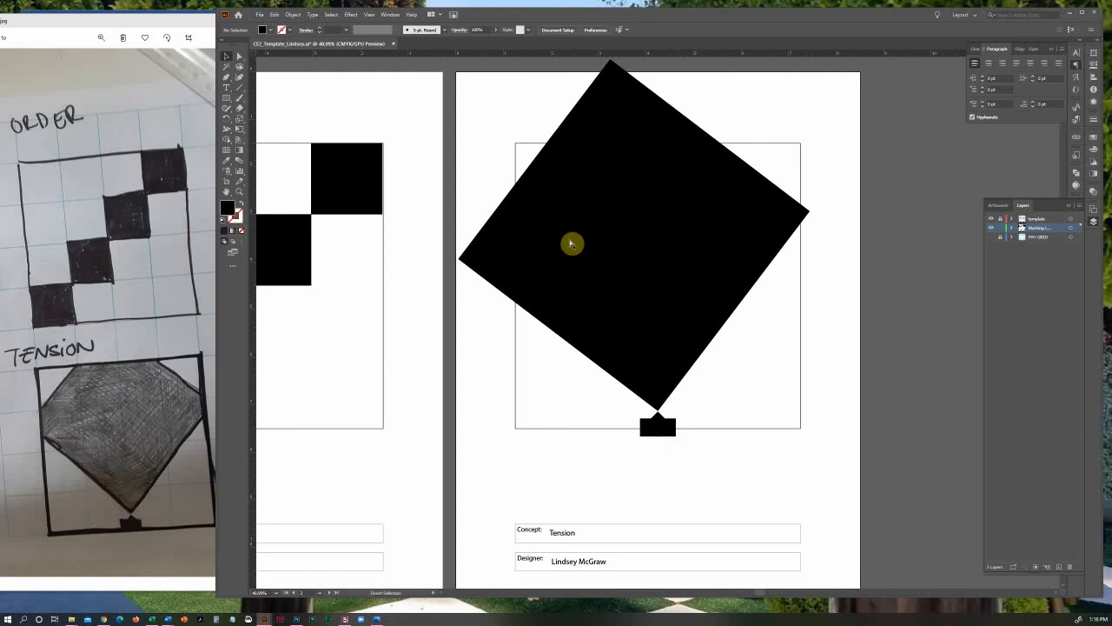
key("v")
left_click(226, 102)
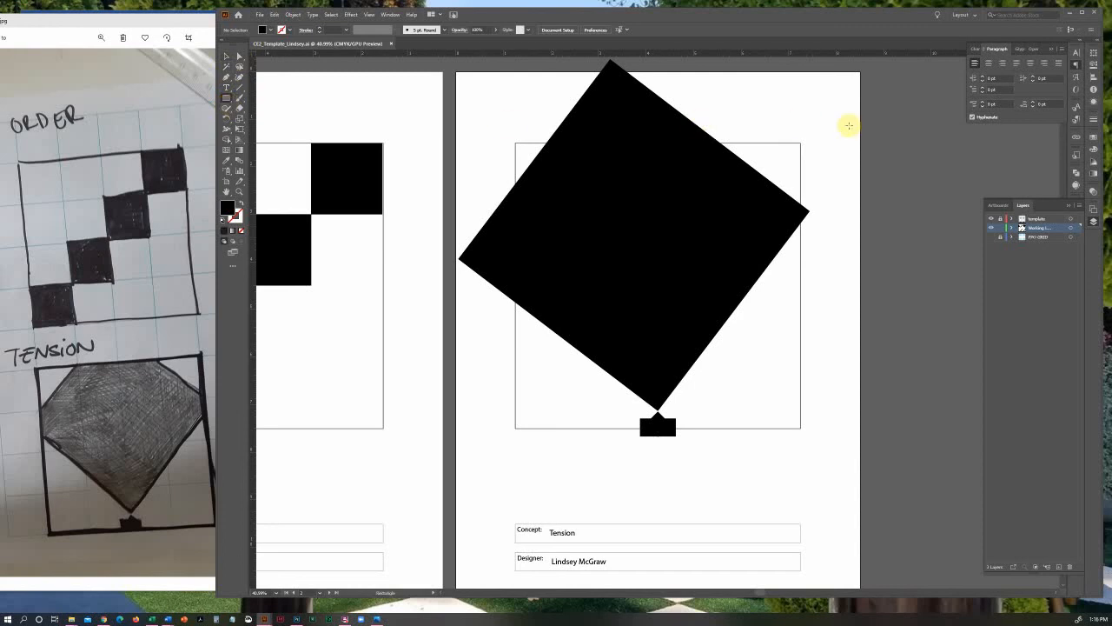
left_click(1060, 570)
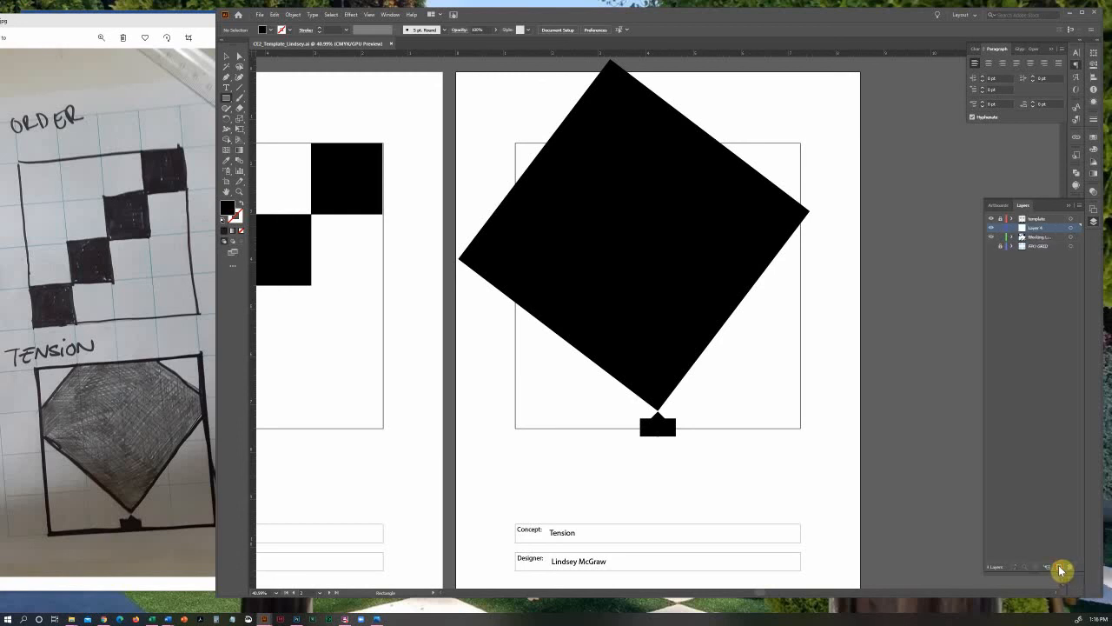
left_click(1000, 237)
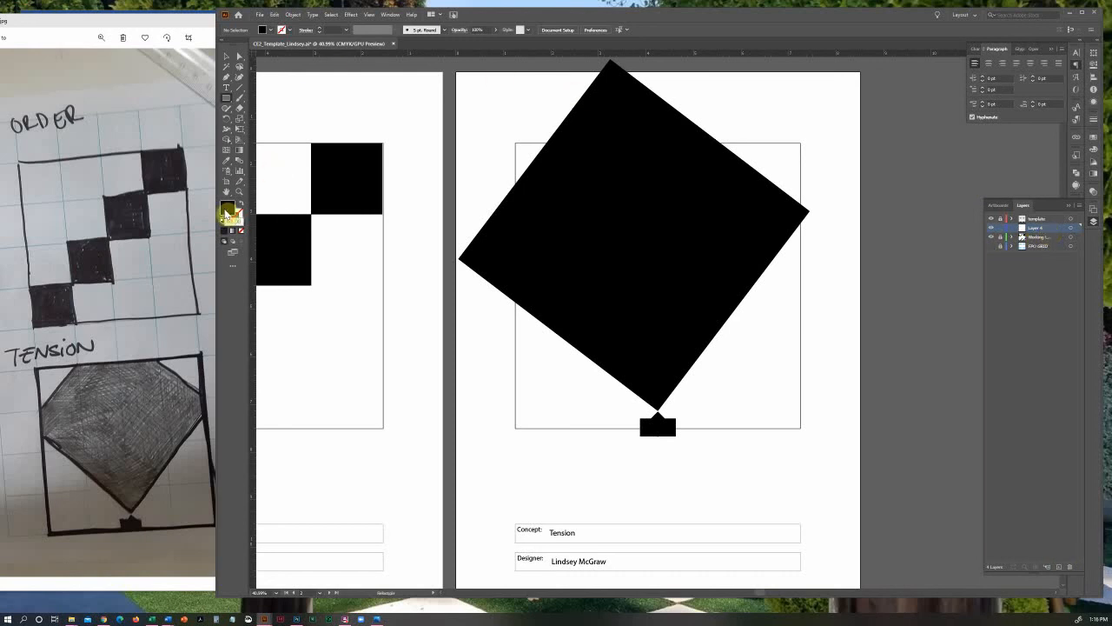
Set the fill to white and mask the diamond above the frame with a rectangle about 6.5 in wide and 1.5 in high
double_click(228, 213)
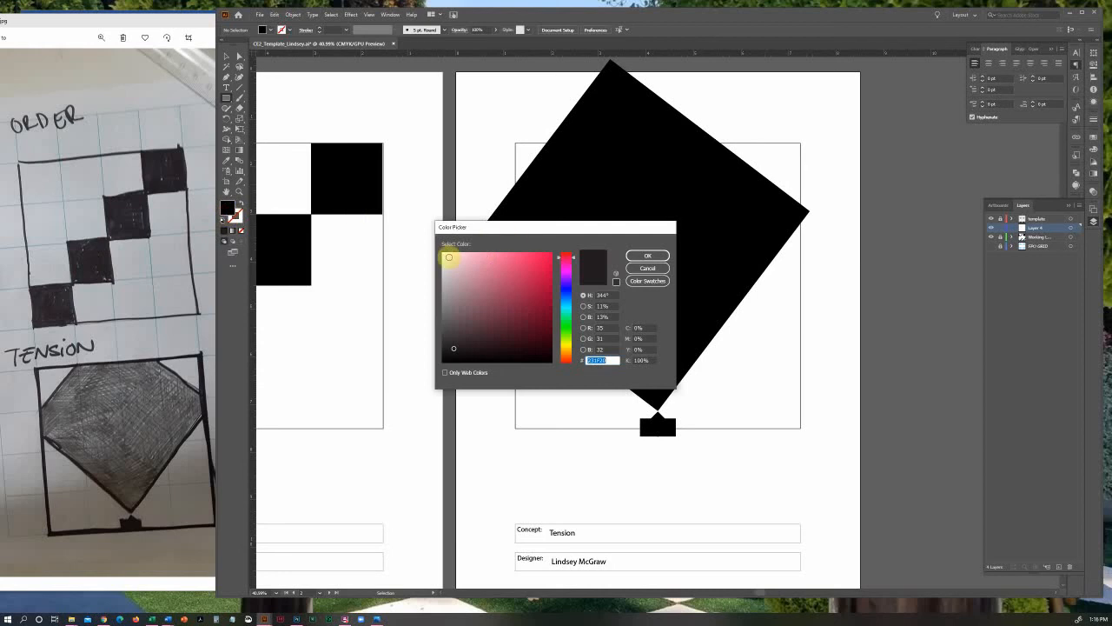
left_click(443, 253)
left_click(647, 255)
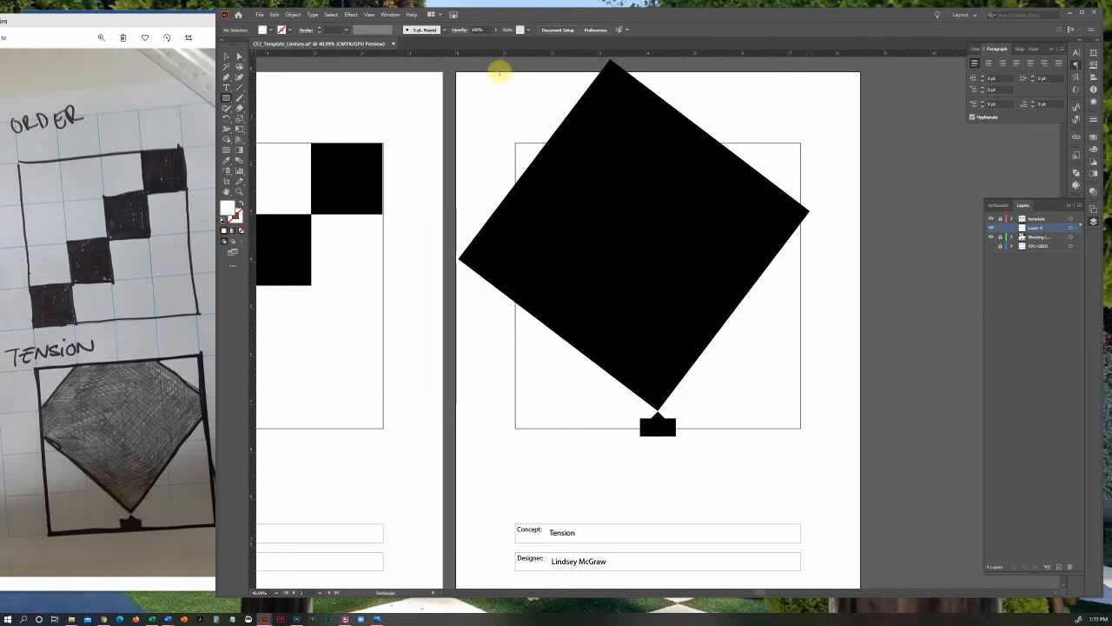
left_click_drag(499, 72, 805, 143)
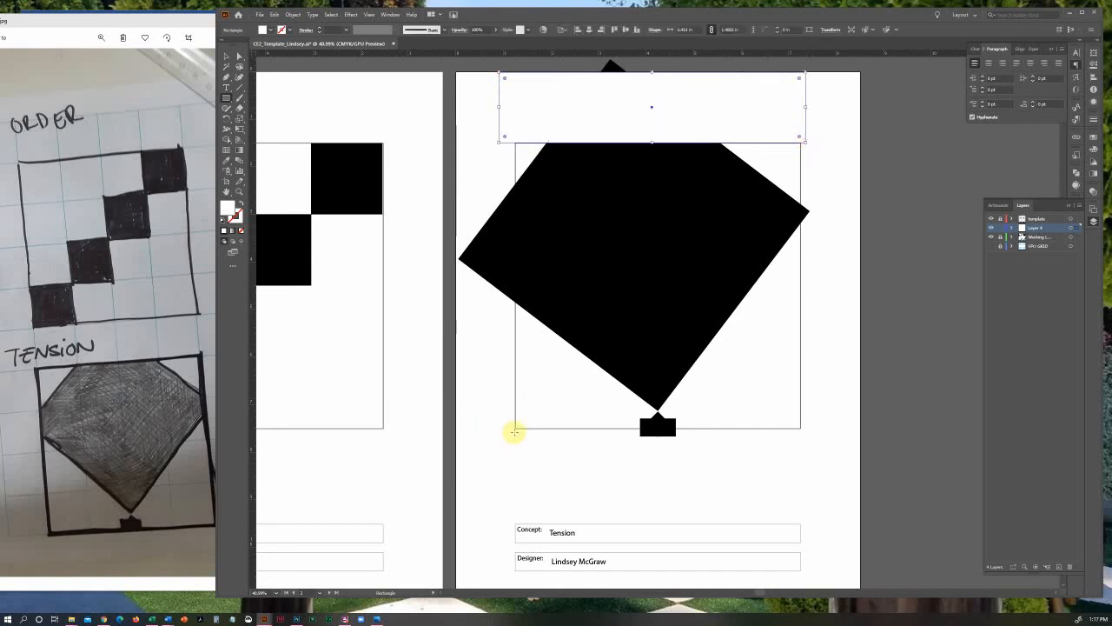
Mask the diamond's left and right overhangs with white rectangles about 6.3 in tall, fitting the right one to the frame's edge
left_click_drag(515, 431, 451, 131)
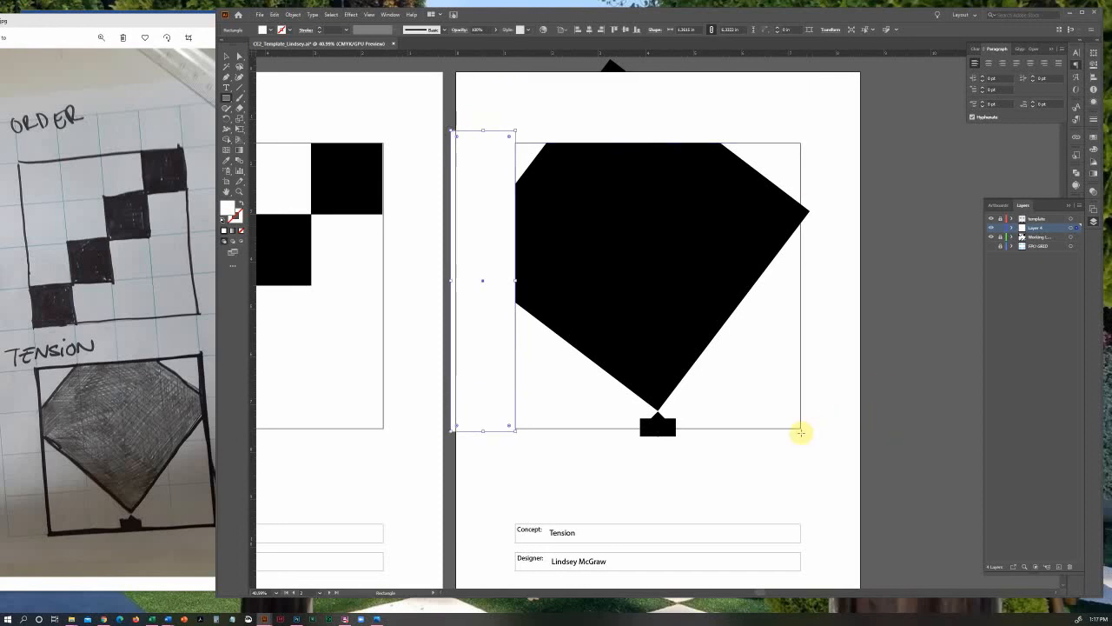
left_click_drag(800, 432, 847, 132)
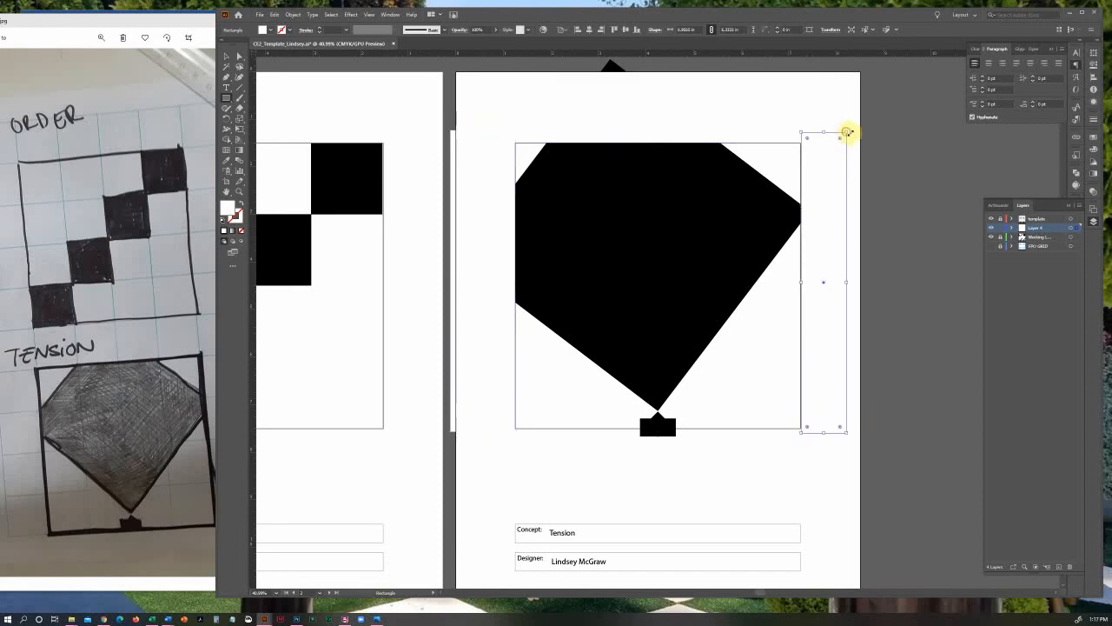
key("v")
left_click(914, 309)
left_click(823, 341)
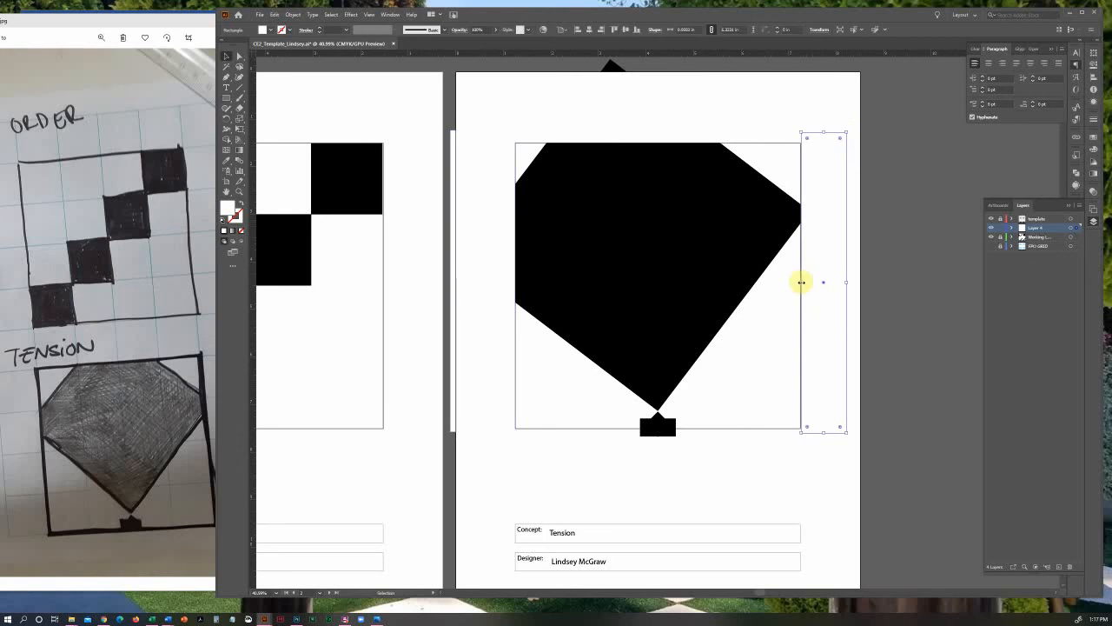
mouse_move(801, 282)
left_mouse_down()
mouse_move(790, 283)
mouse_move(800, 284)
left_mouse_up()
left_click(905, 342)
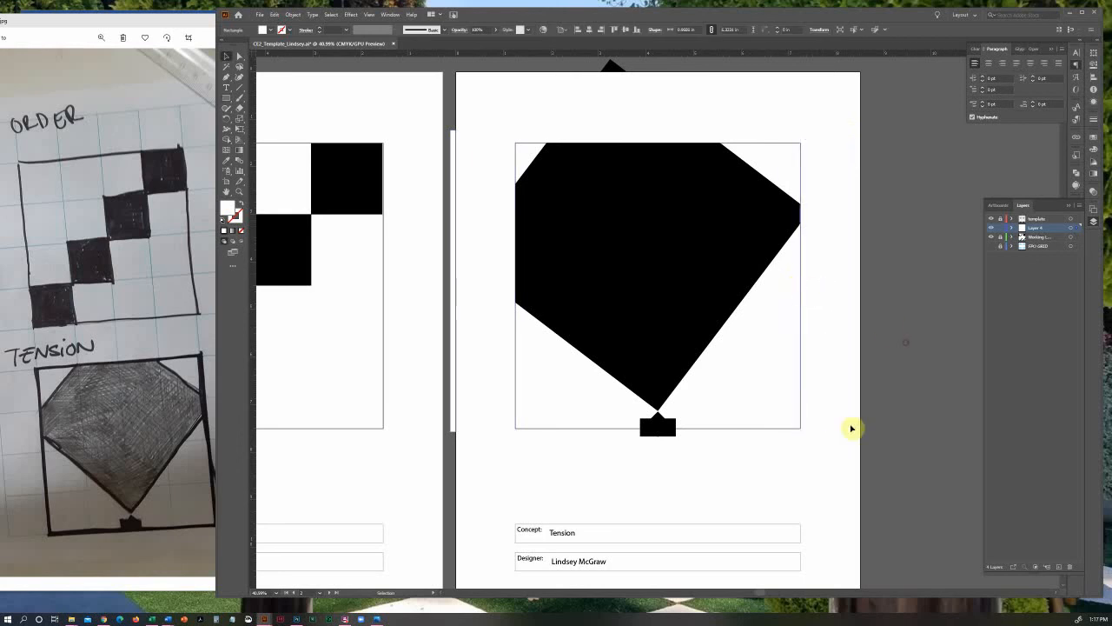
Mask the part of the small block below the frame with a white rectangle about 6.6 in wide and 0.47 in high
left_click(226, 98)
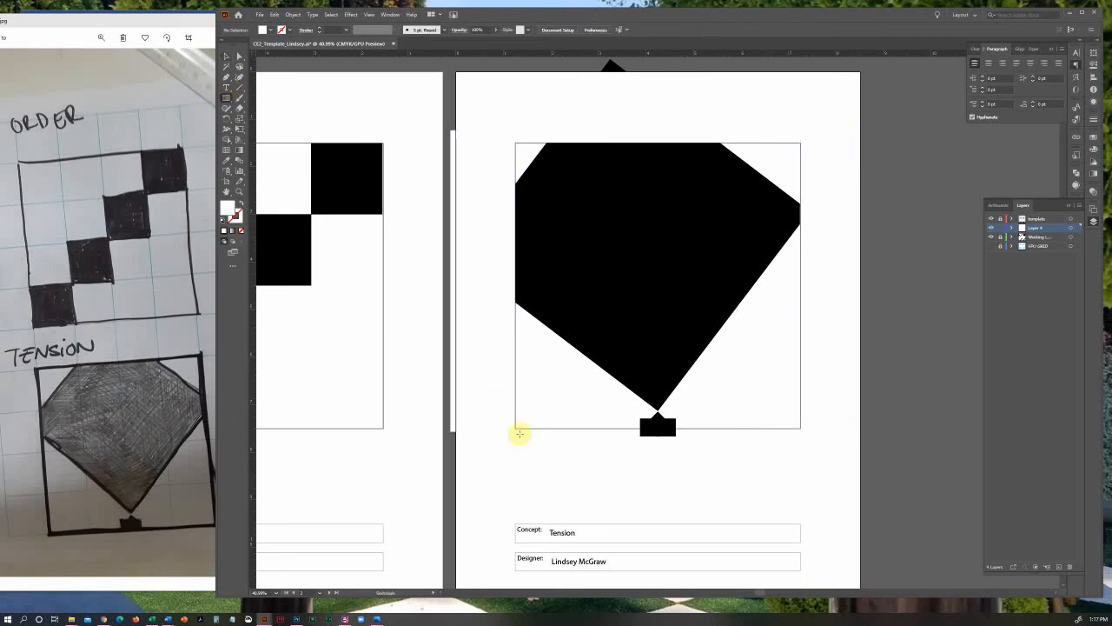
left_click_drag(515, 429, 829, 450)
left_click(226, 57)
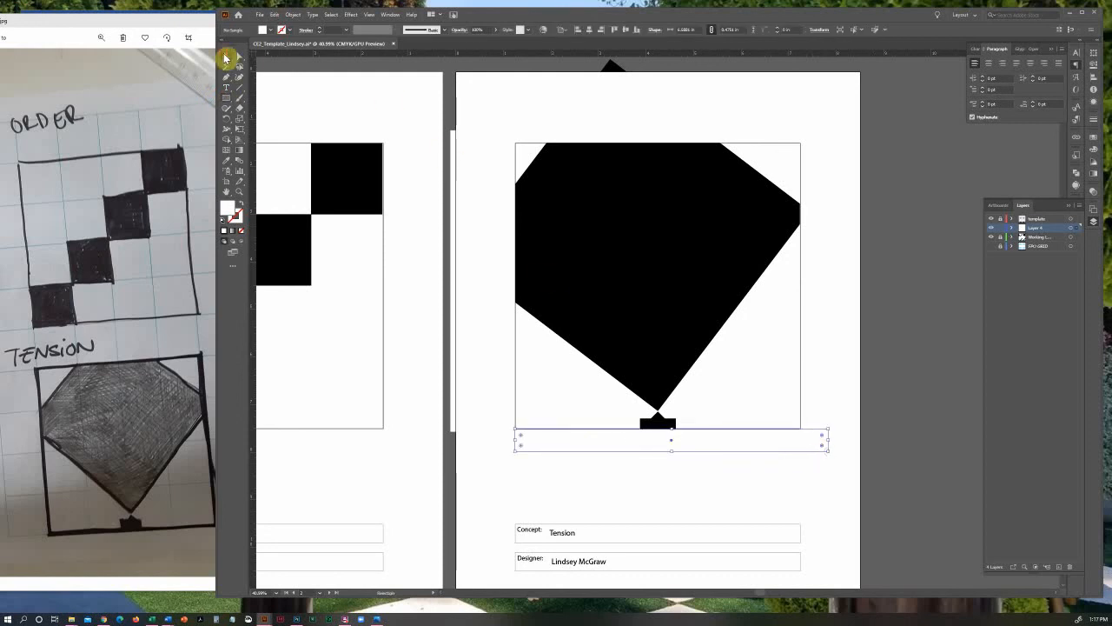
left_click(836, 405)
left_click(874, 476)
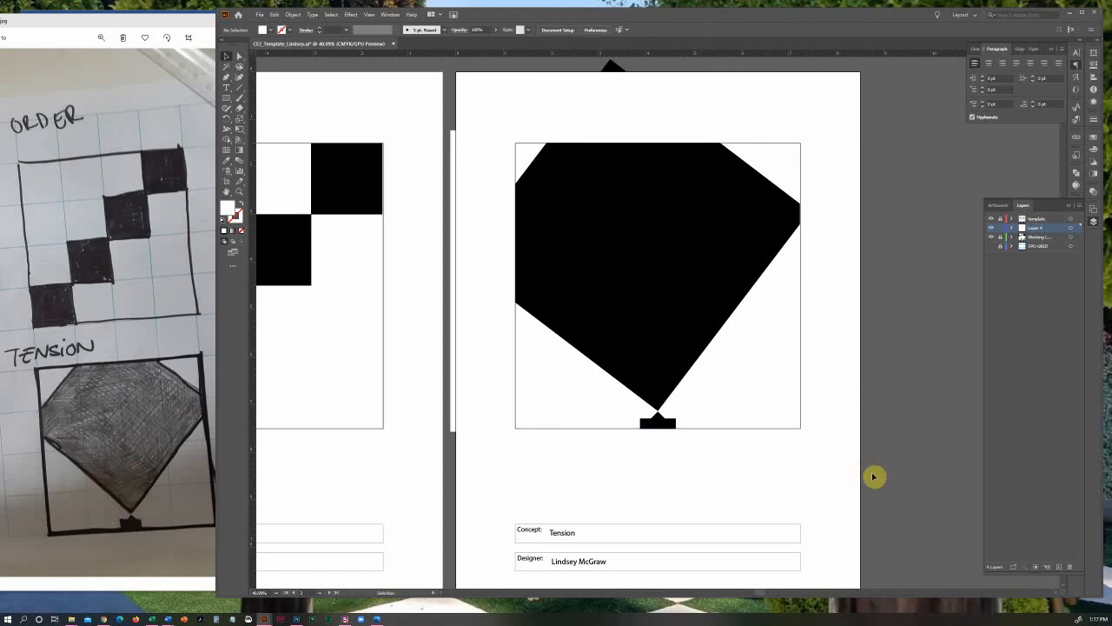
Nudge the white rectangle on the frame's right side outward so it lines up with the frame's edge
left_click(239, 191)
left_click_drag(799, 179, 838, 287)
left_click(227, 57)
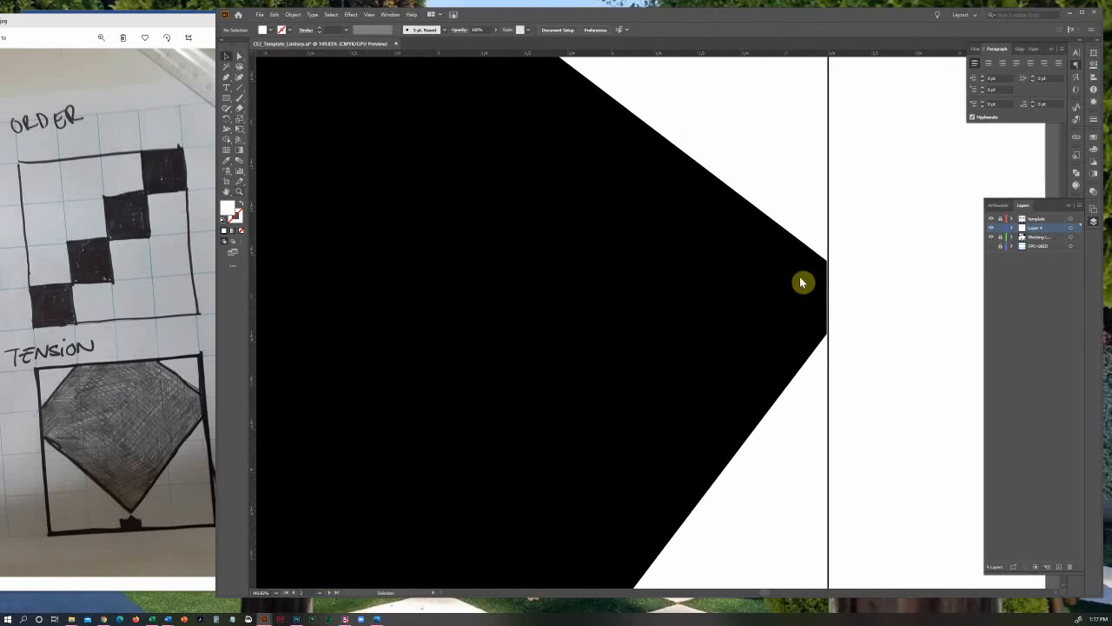
left_click(841, 294)
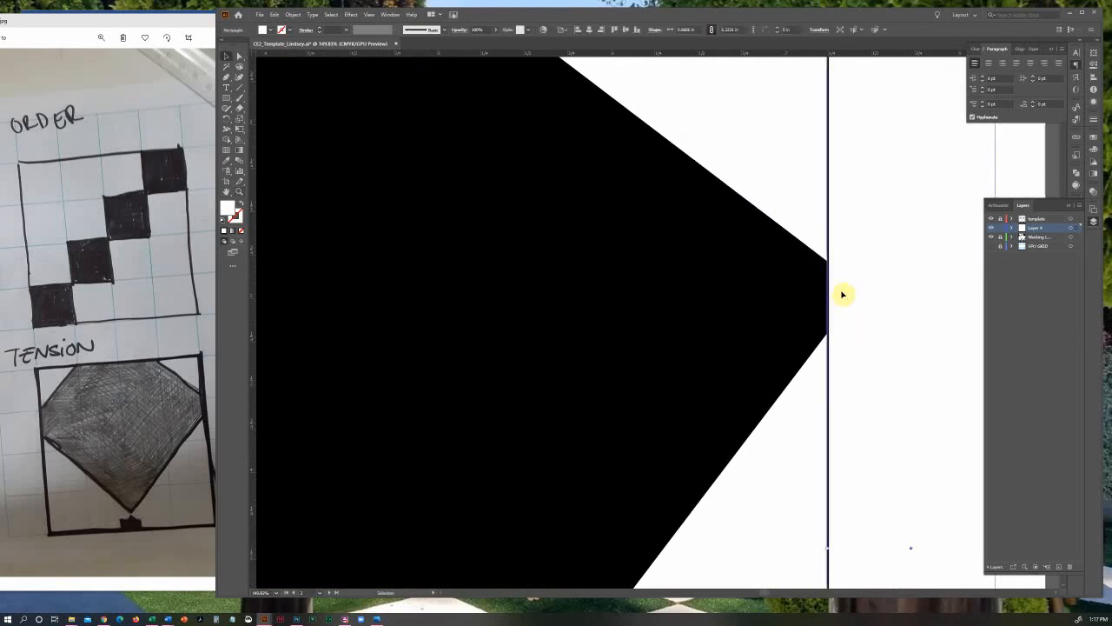
left_click_drag(842, 294, 844, 295)
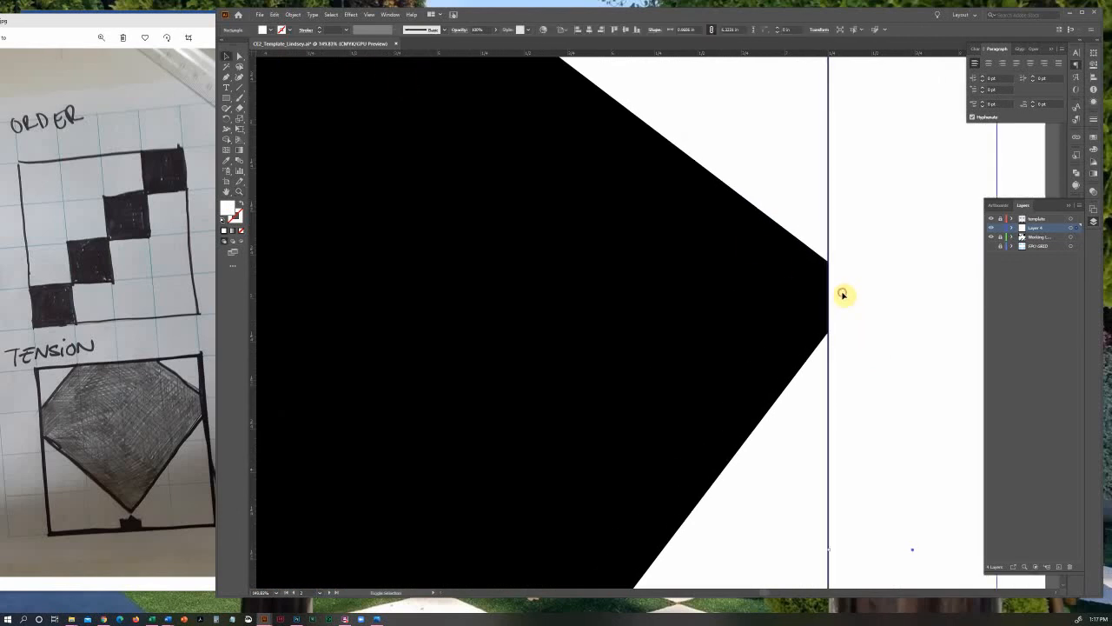
left_click(813, 228)
key("ctrl+0")
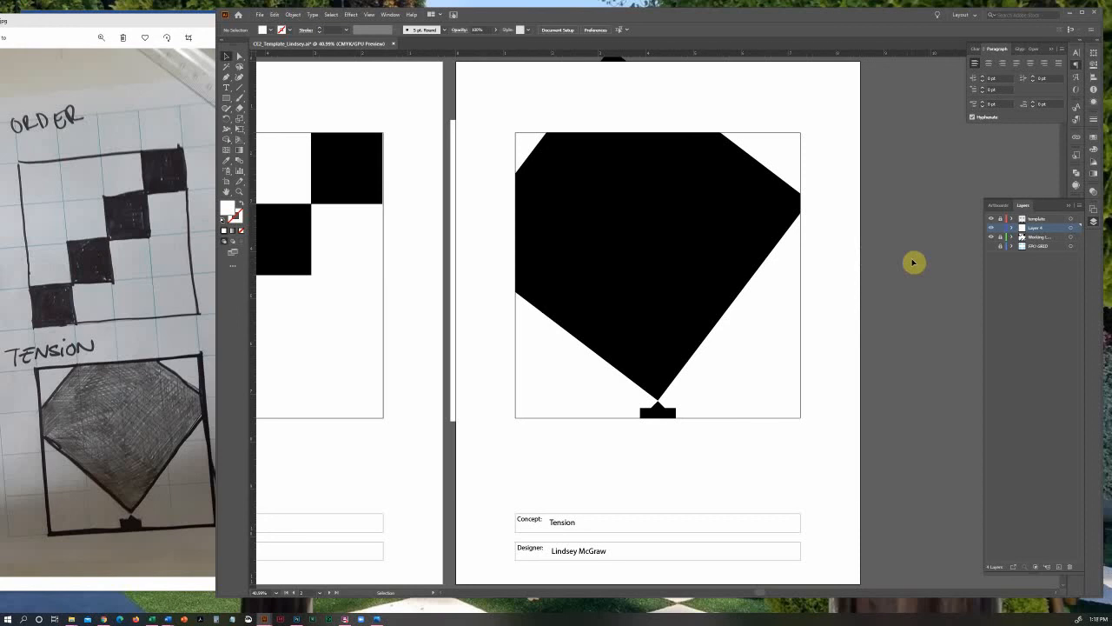
scroll(808, 174, "up", 1)
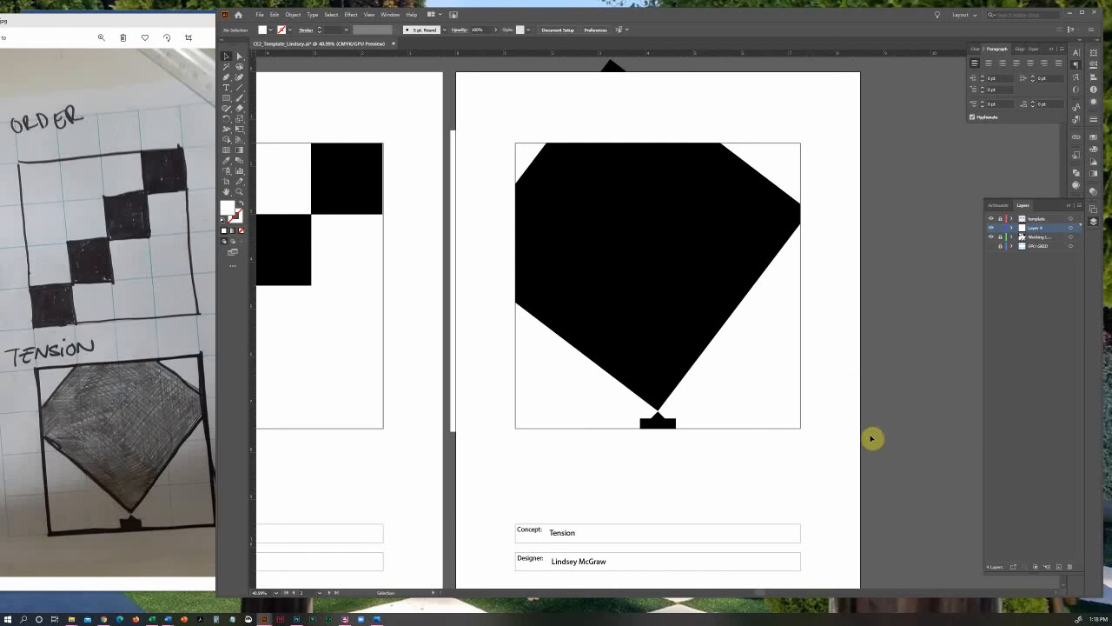
Delete the four white masking rectangles around the Tension frame
left_click(622, 122)
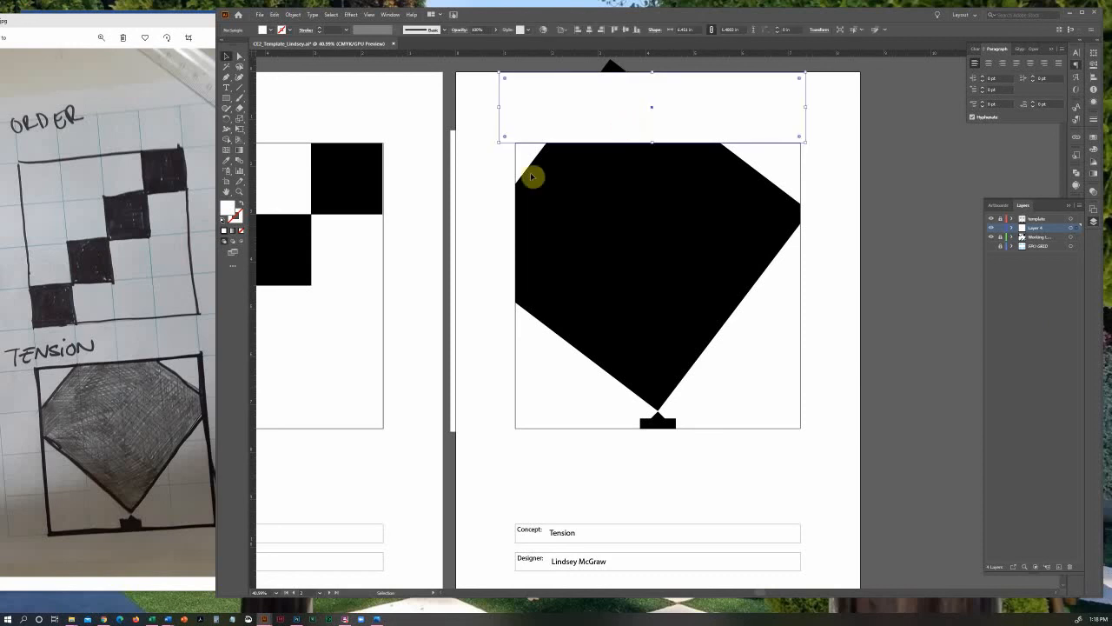
left_click(486, 211, "shift")
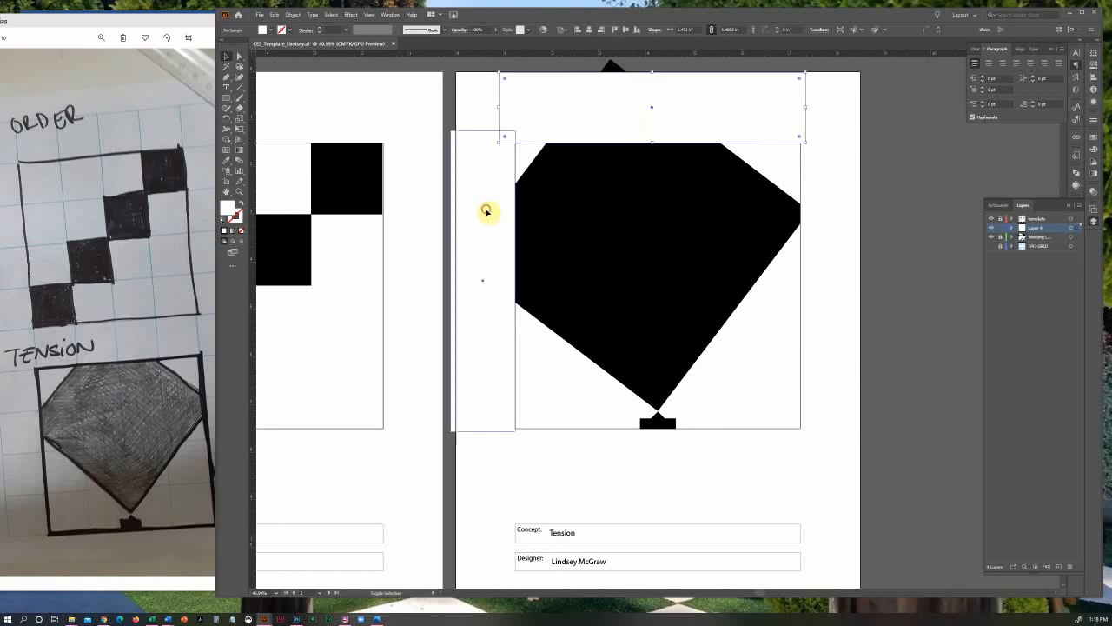
left_click(657, 440, "shift")
left_click(817, 356, "shift")
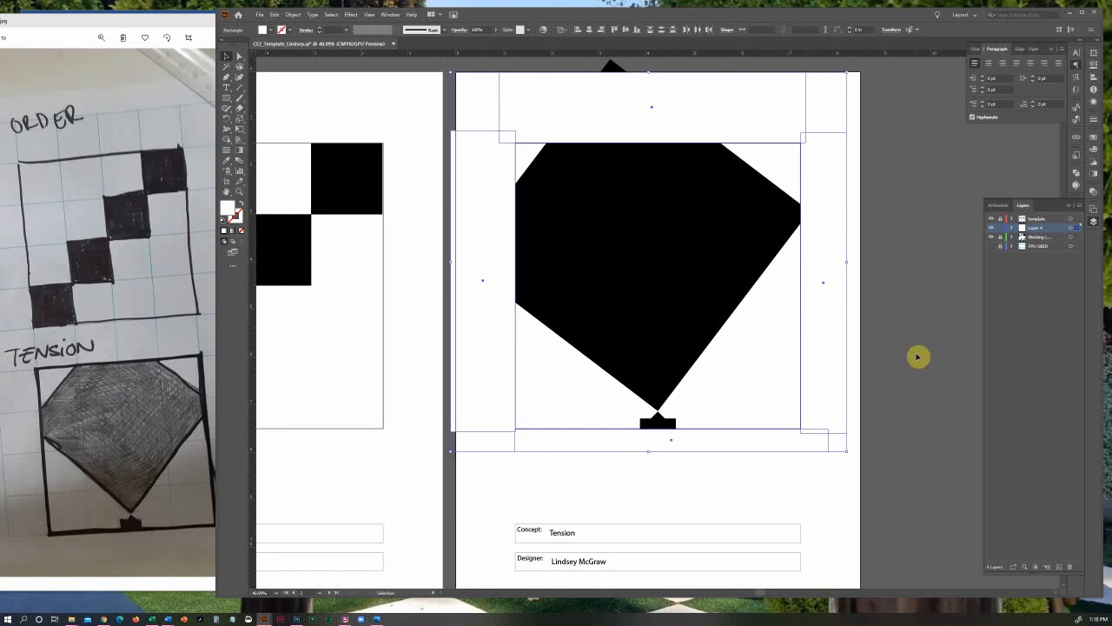
key("Delete")
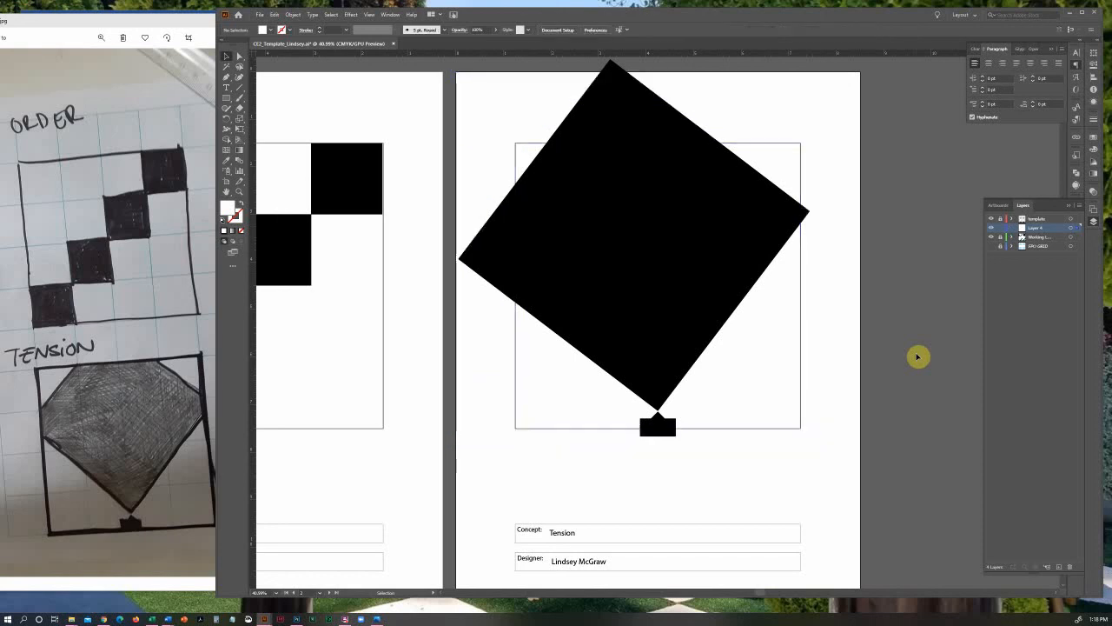
Unlock the template layer and copy the square frame of the Tension composition
left_click(1000, 219)
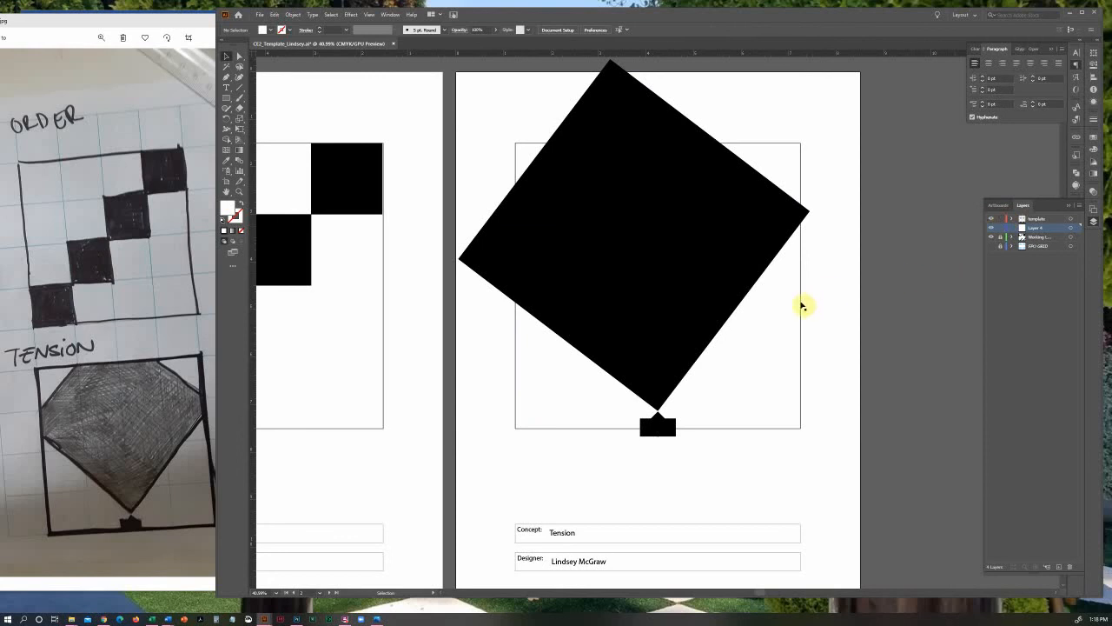
left_click(1055, 218)
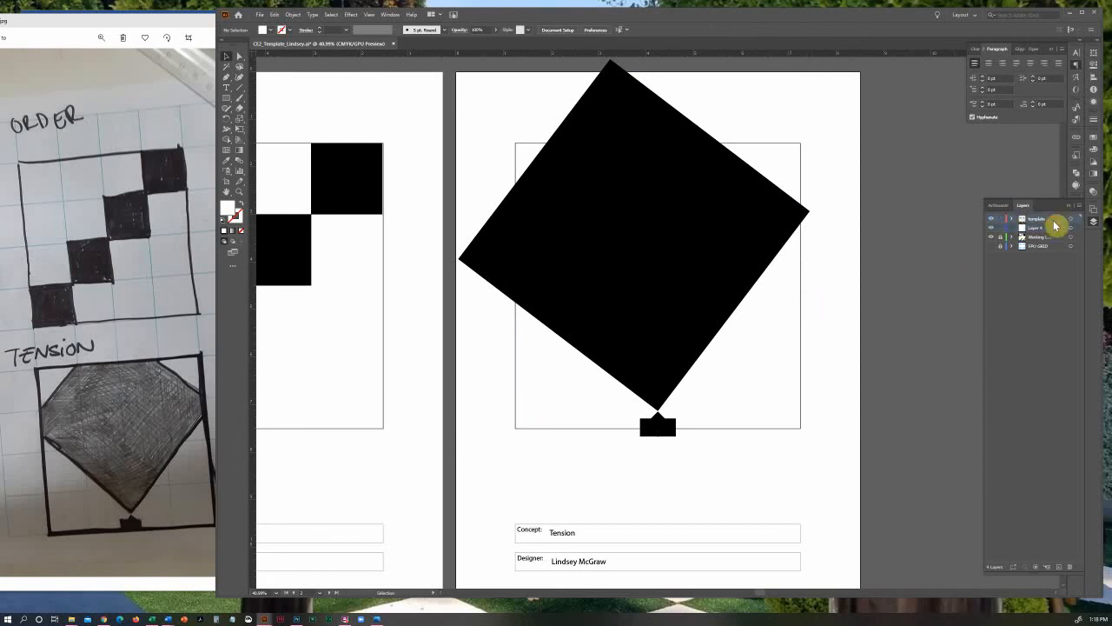
left_click(800, 308)
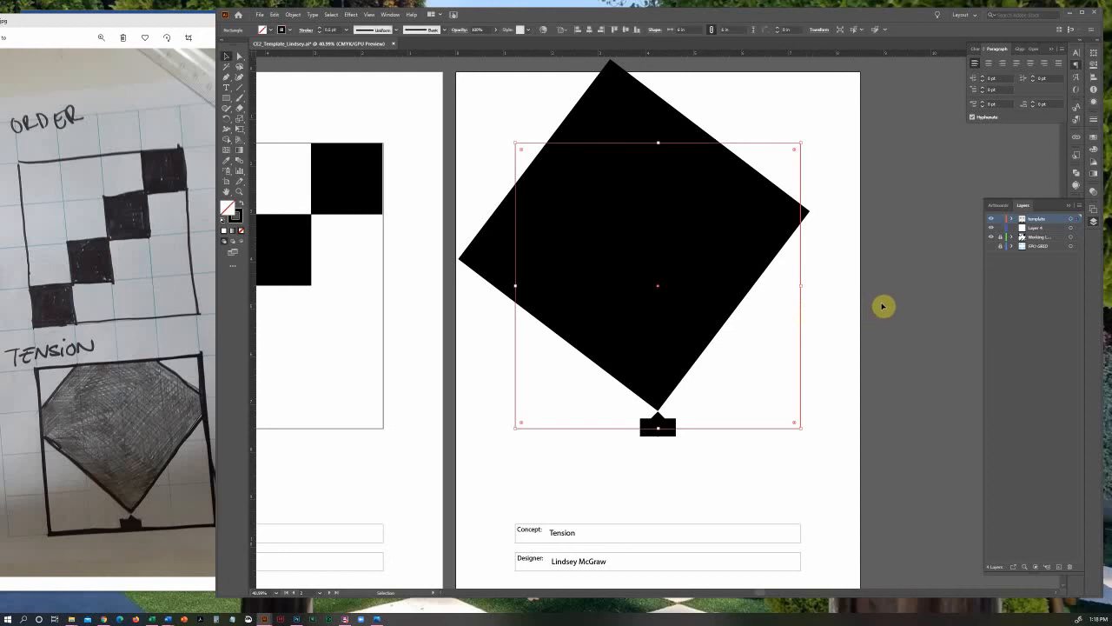
key("a")
key("v")
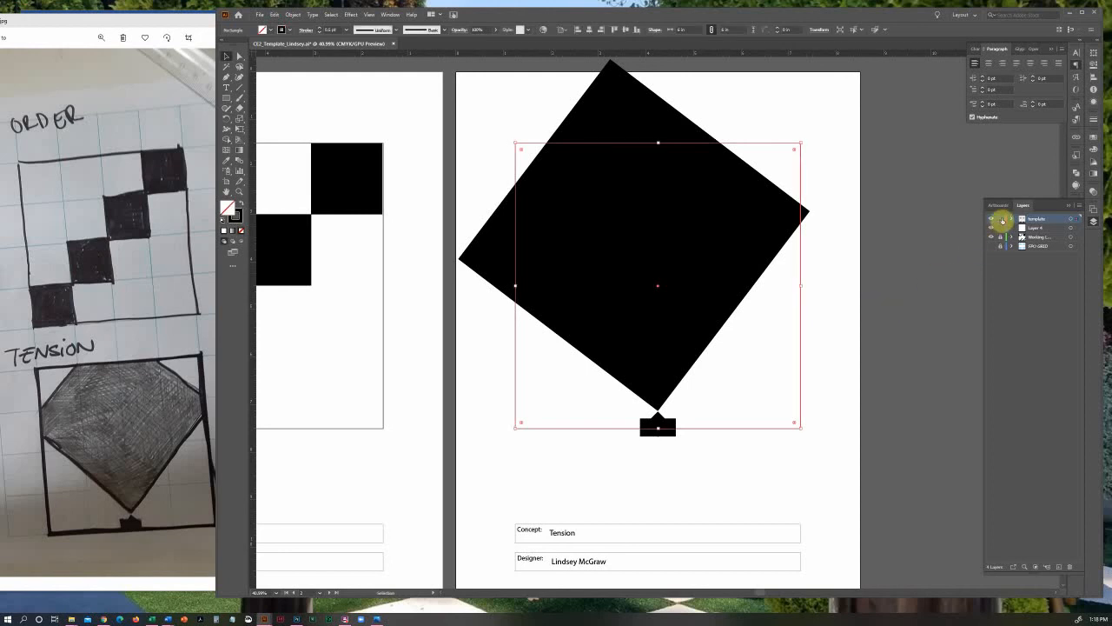
Lock the template layer again, unlock the working layer and paste the copied frame in place on it
left_click(1000, 219)
left_click(1000, 237)
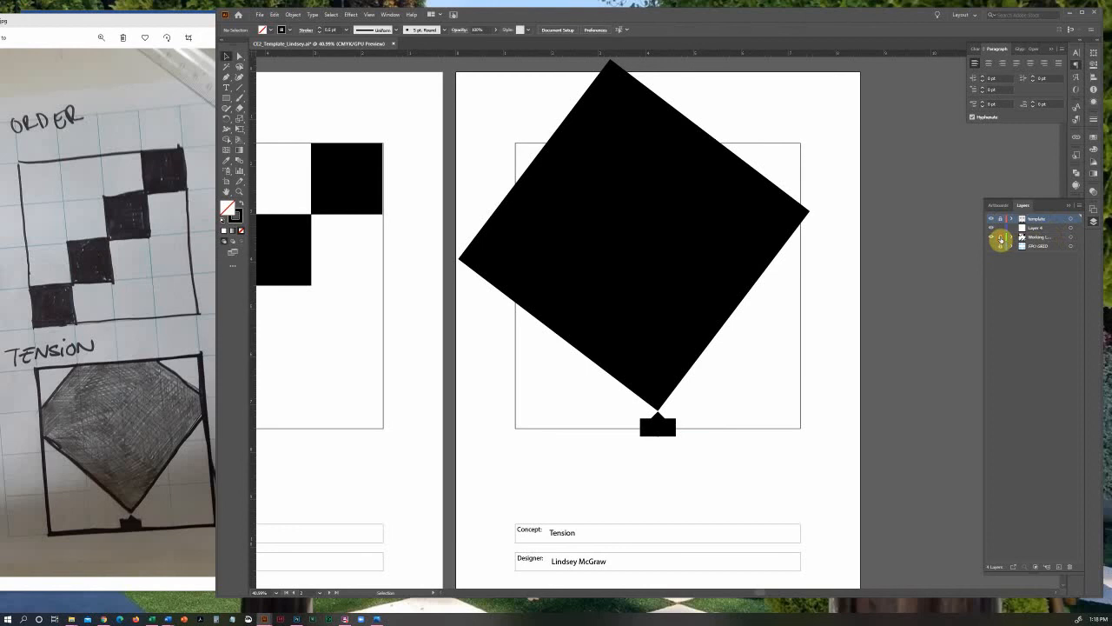
left_click(1052, 238)
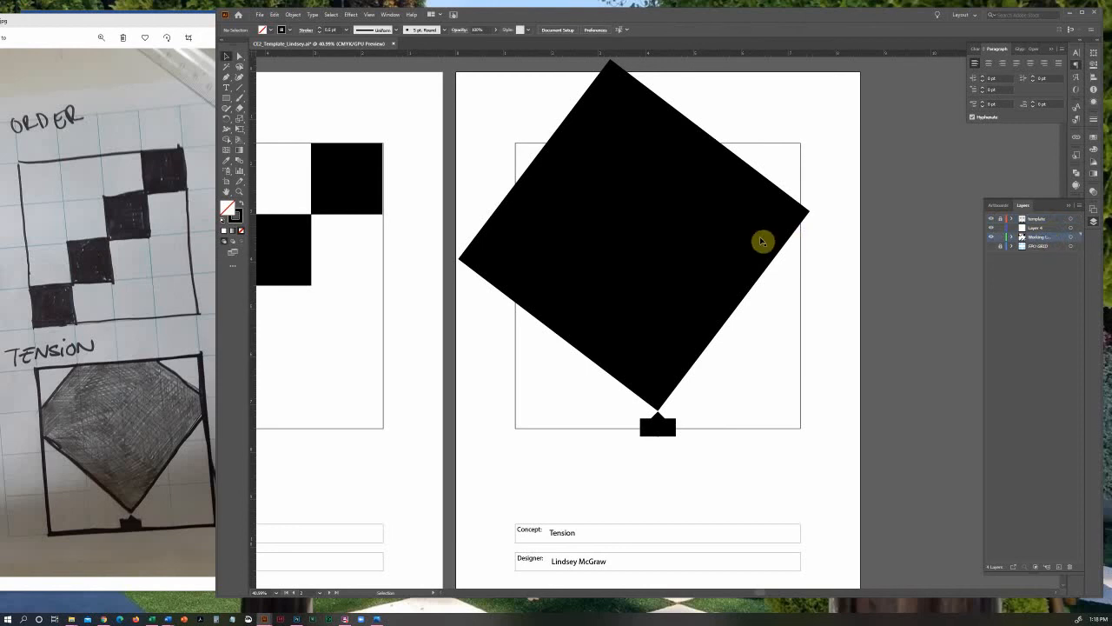
left_click(273, 15)
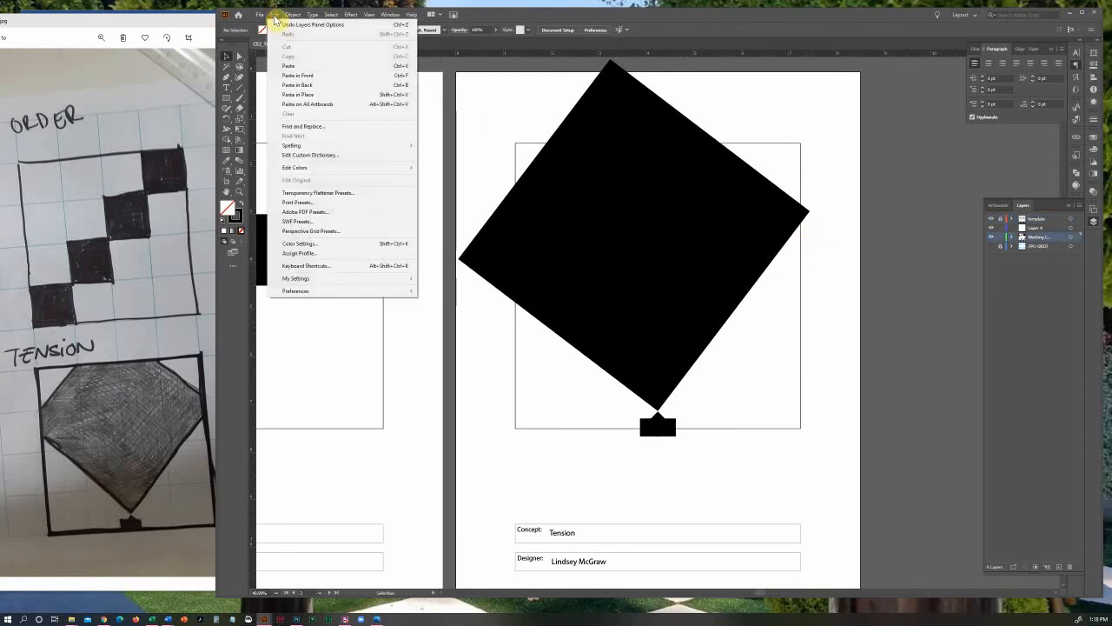
left_click(324, 95)
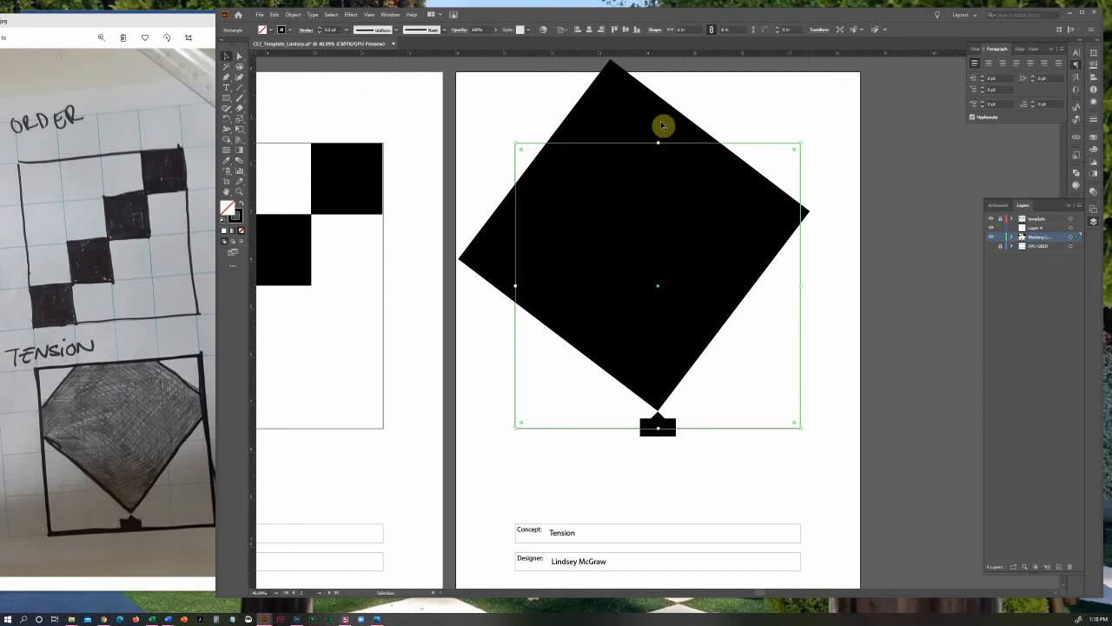
left_click(527, 102)
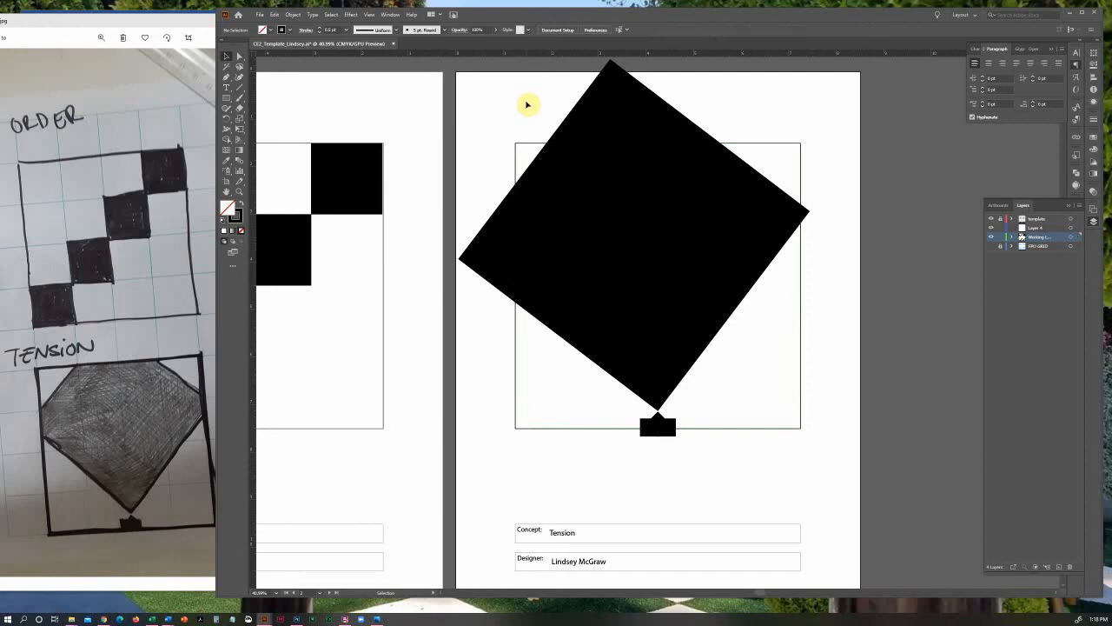
Make a clipping mask from the pasted frame over the diamond and the small block
left_click(526, 146)
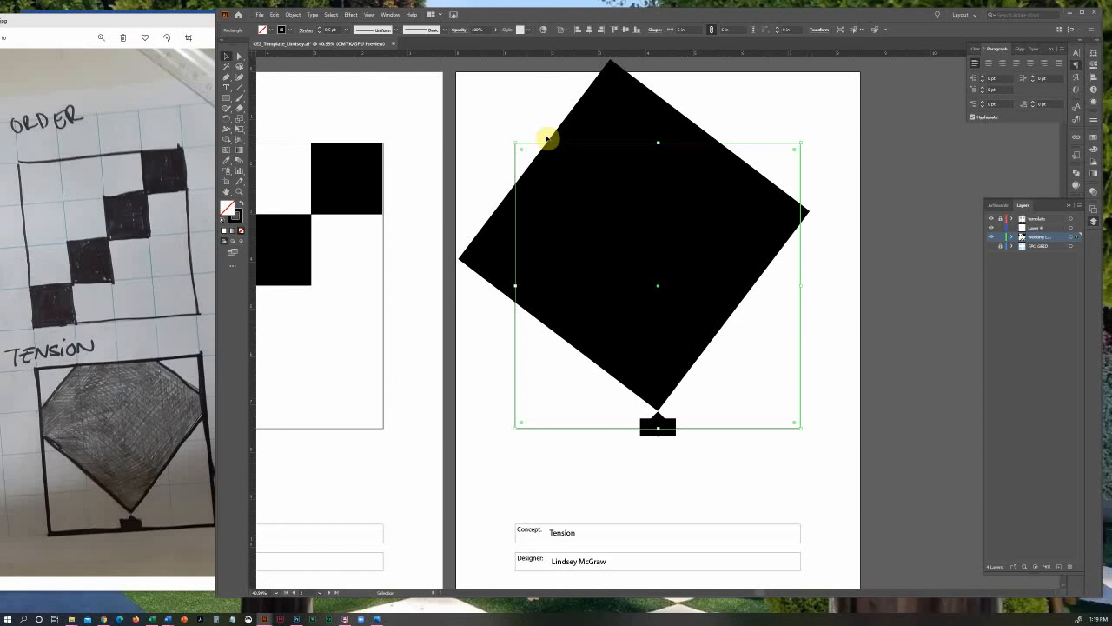
left_click(544, 131)
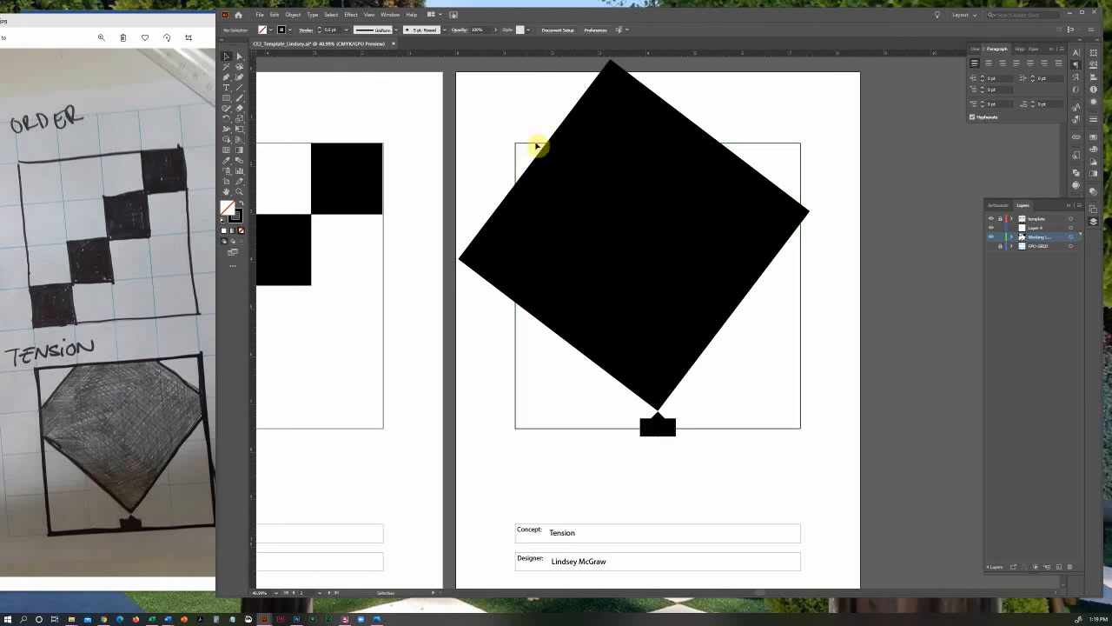
left_click(540, 151)
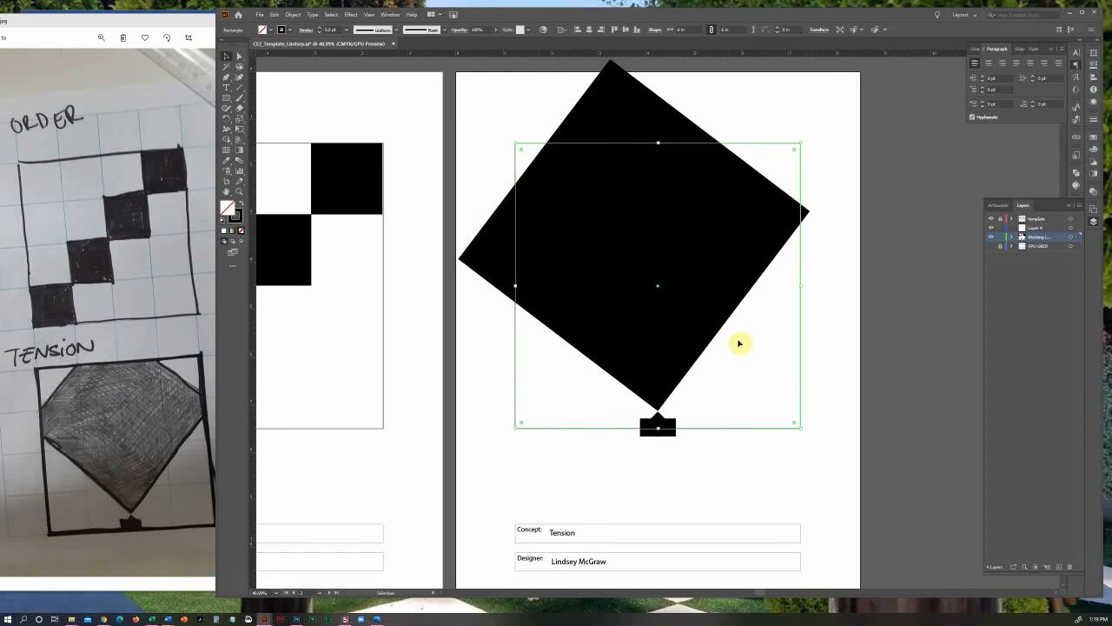
left_click(484, 105)
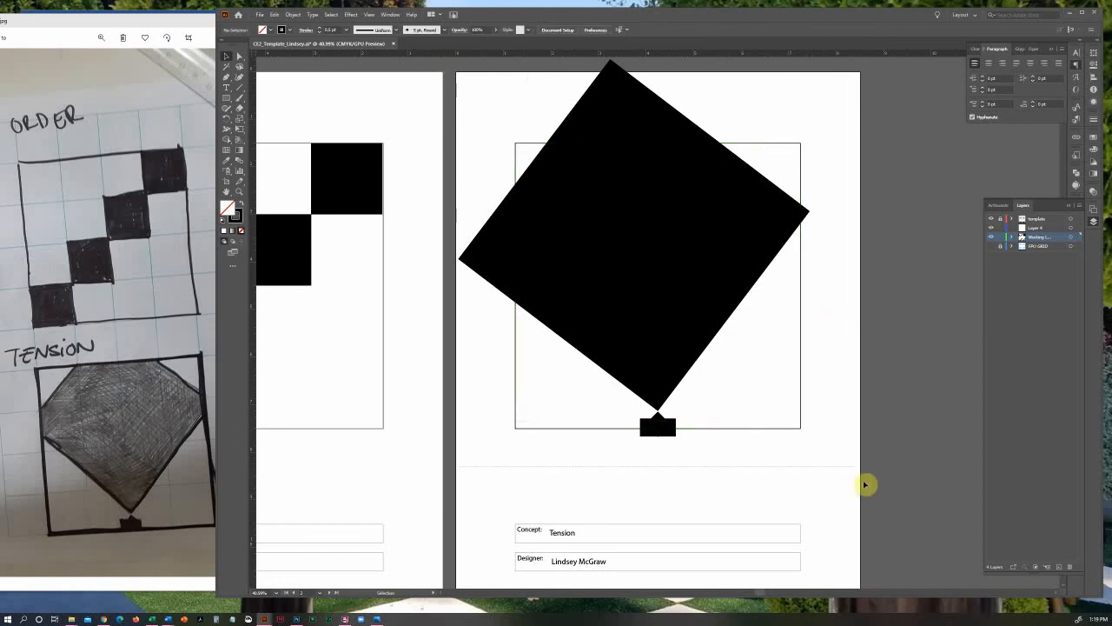
key("ctrl+a")
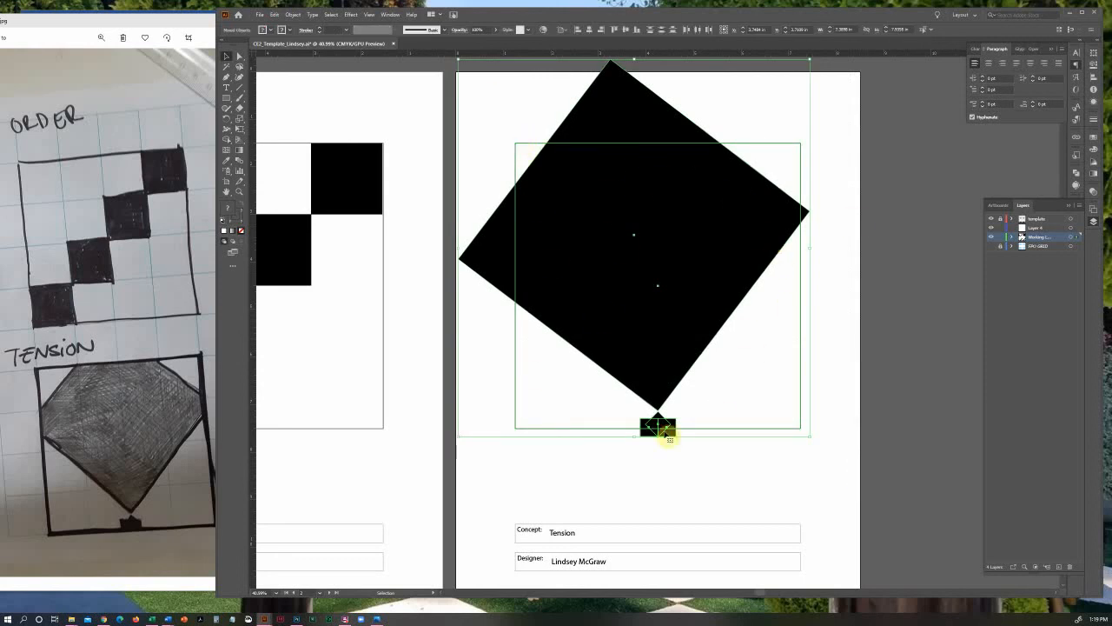
left_click(293, 19)
left_click(274, 15)
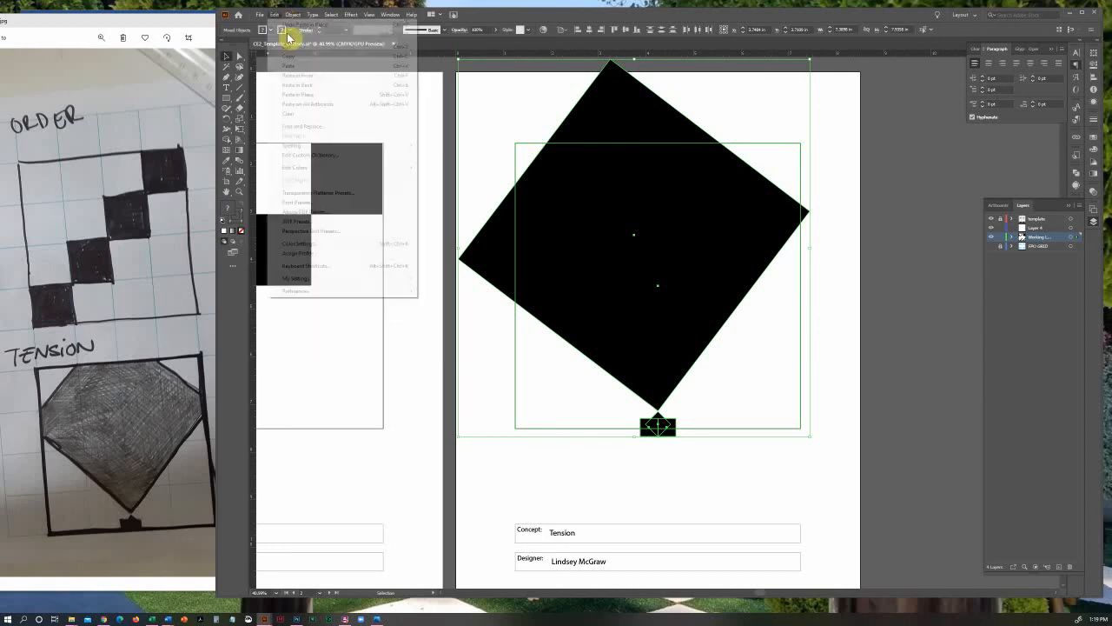
mouse_move(292, 15)
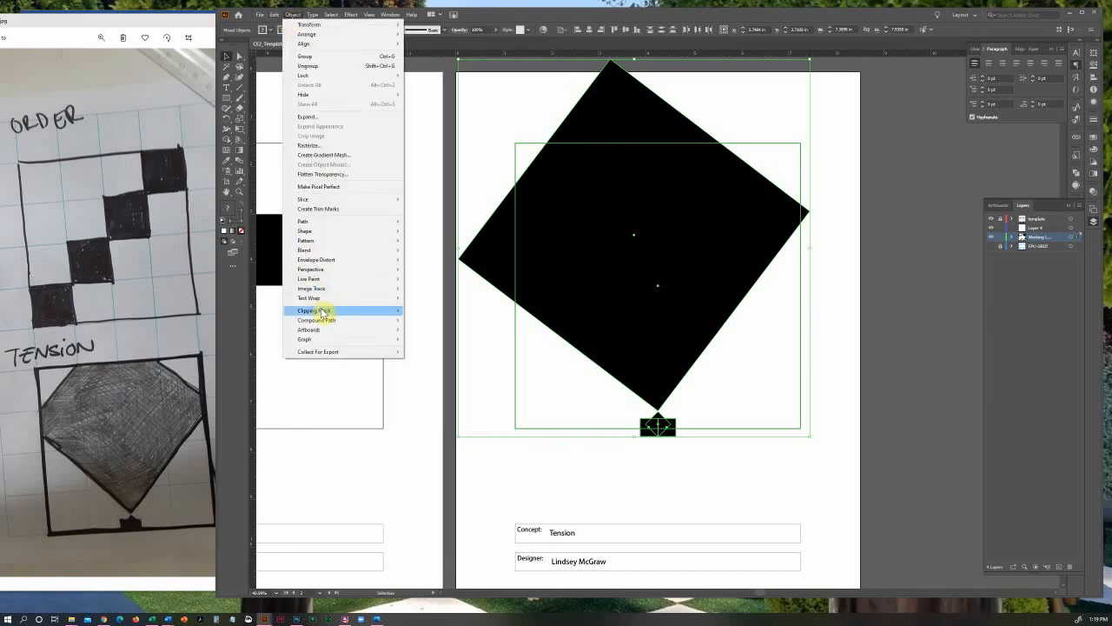
mouse_move(323, 310)
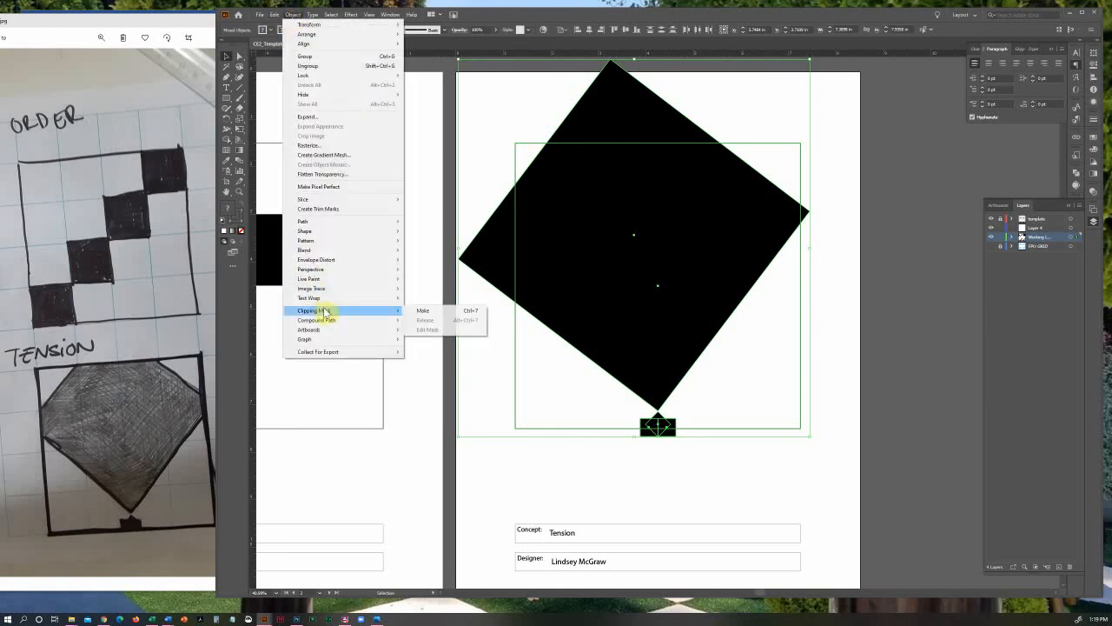
left_click(439, 314)
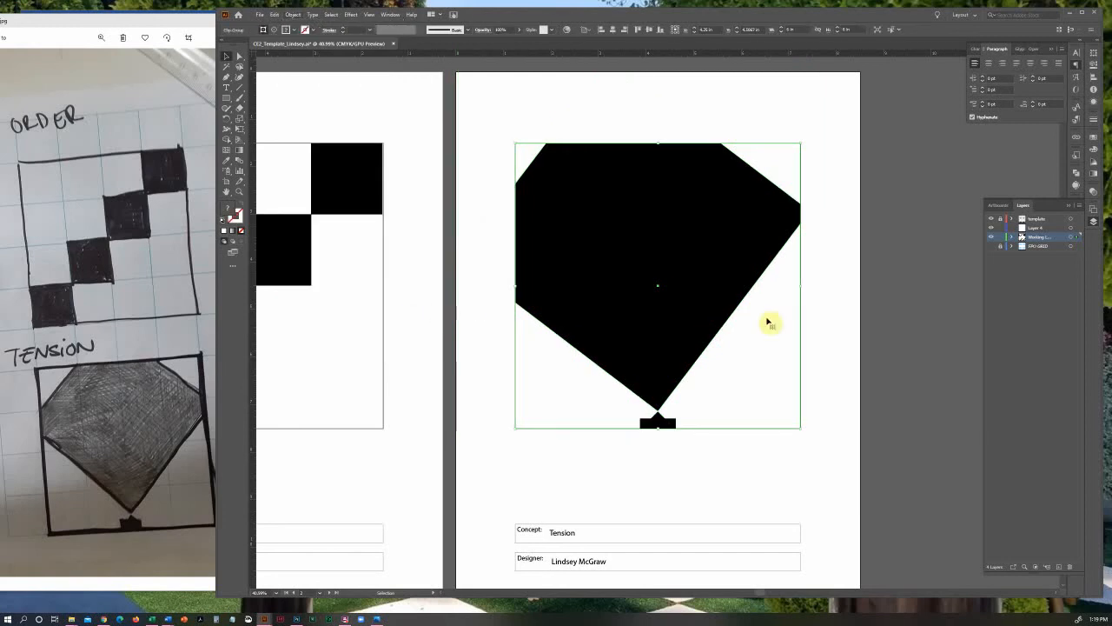
left_click(866, 321)
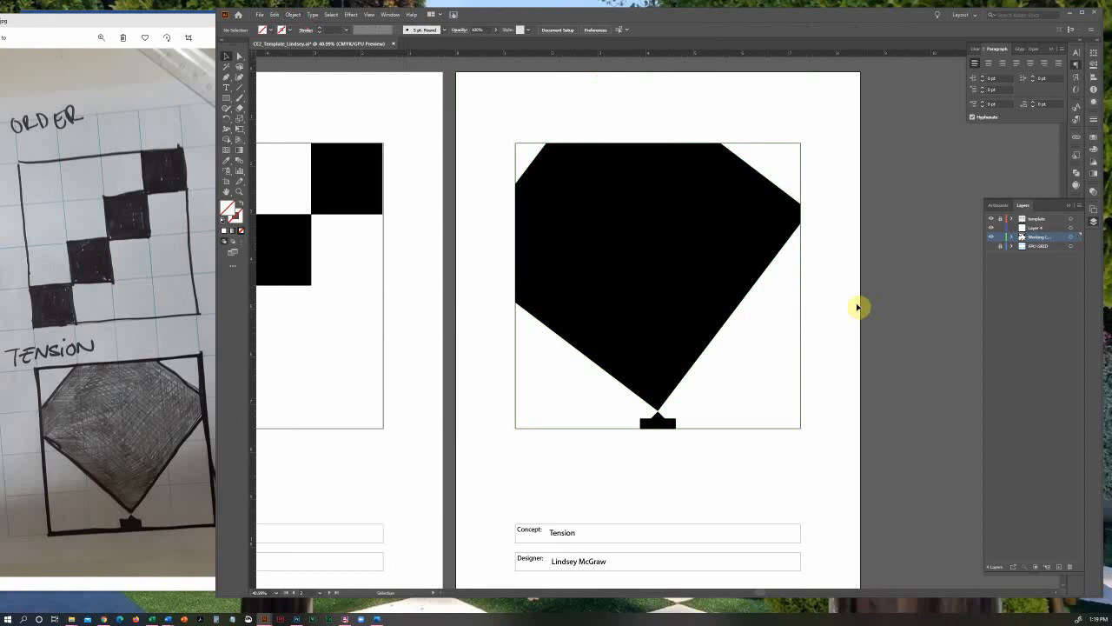
Expand the working layer's clip group and examine its clipping rectangle, small block group and diamond one by one
left_click(1012, 236)
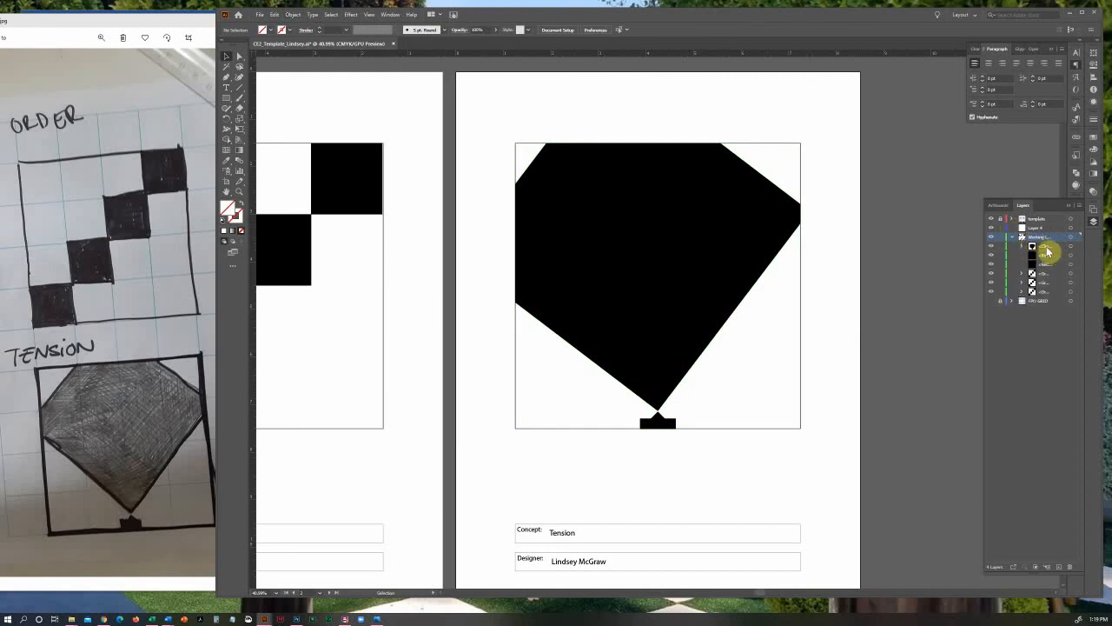
left_click(1021, 246)
left_click(1071, 258)
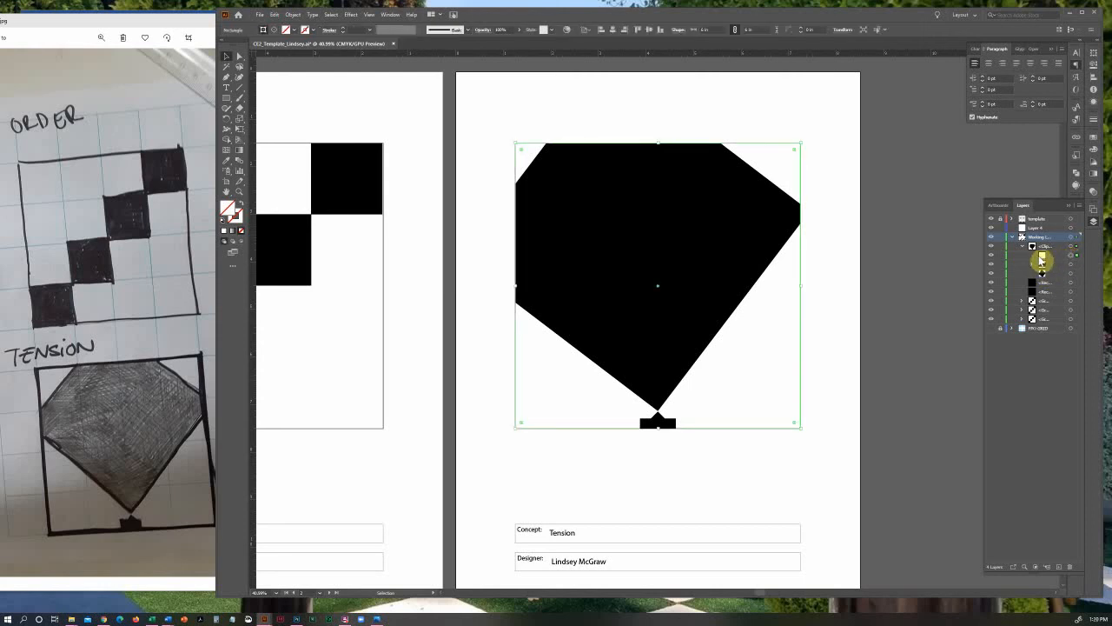
left_click(1071, 265)
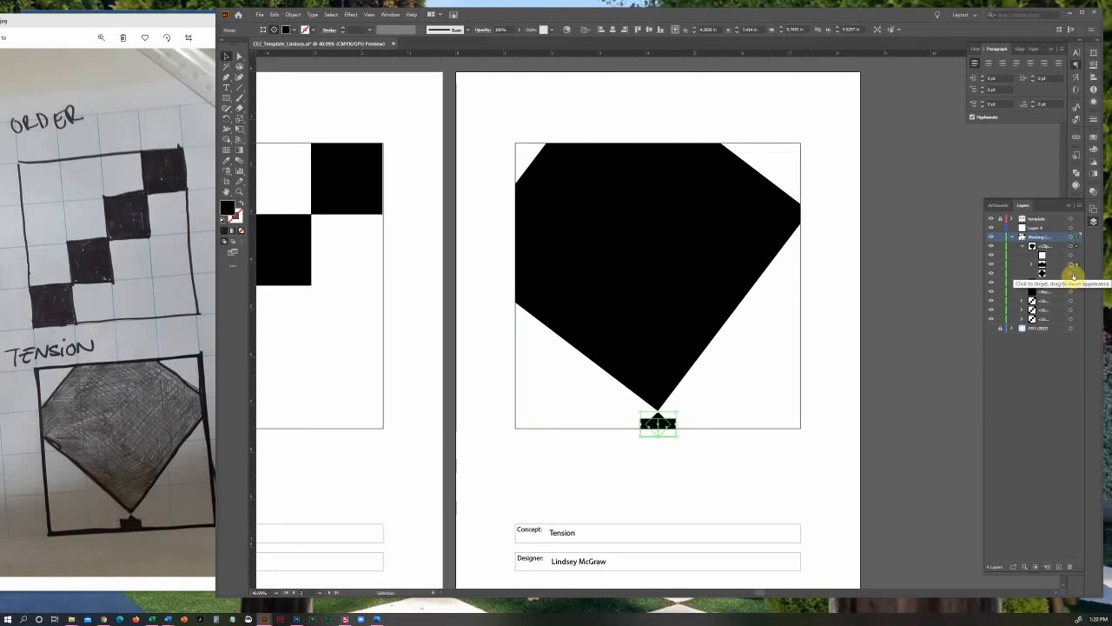
left_click(1073, 274)
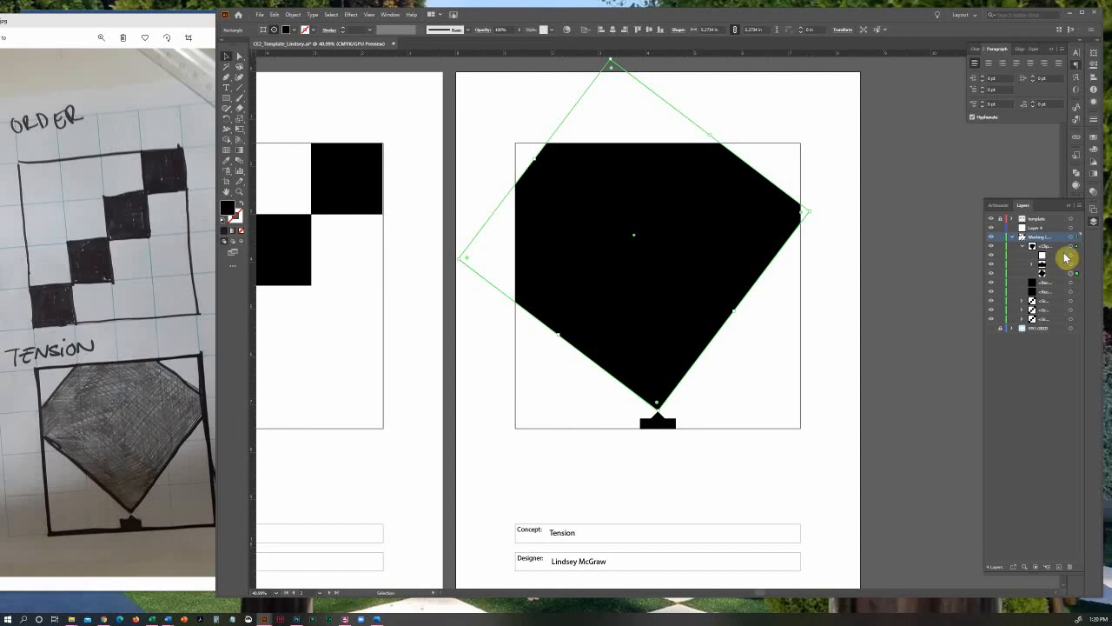
left_click(1072, 259)
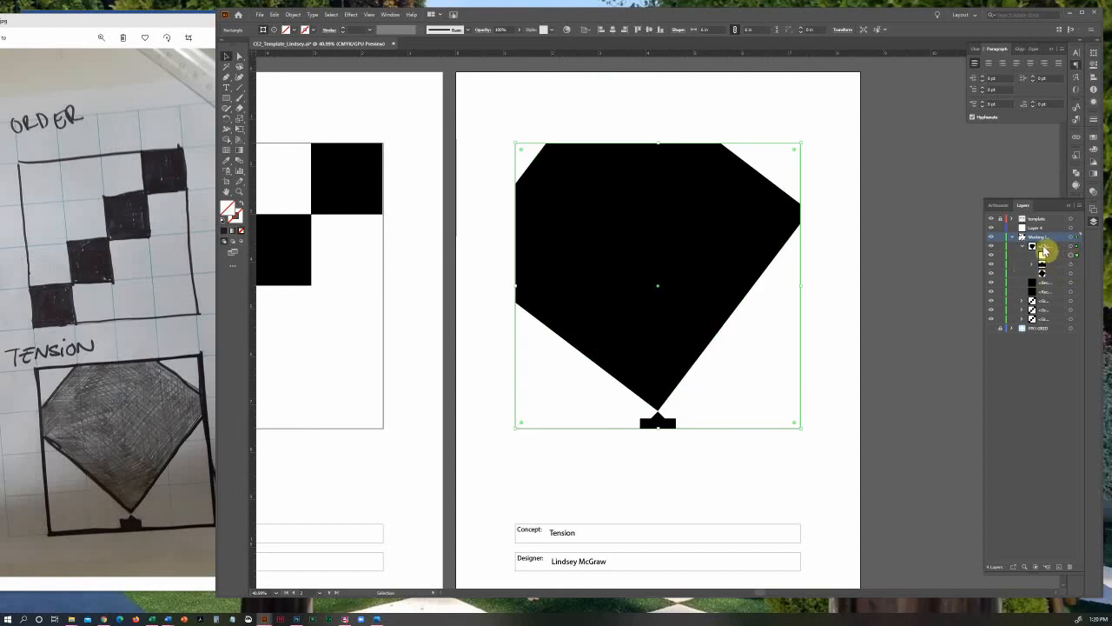
left_click(1044, 248)
left_click(1070, 250)
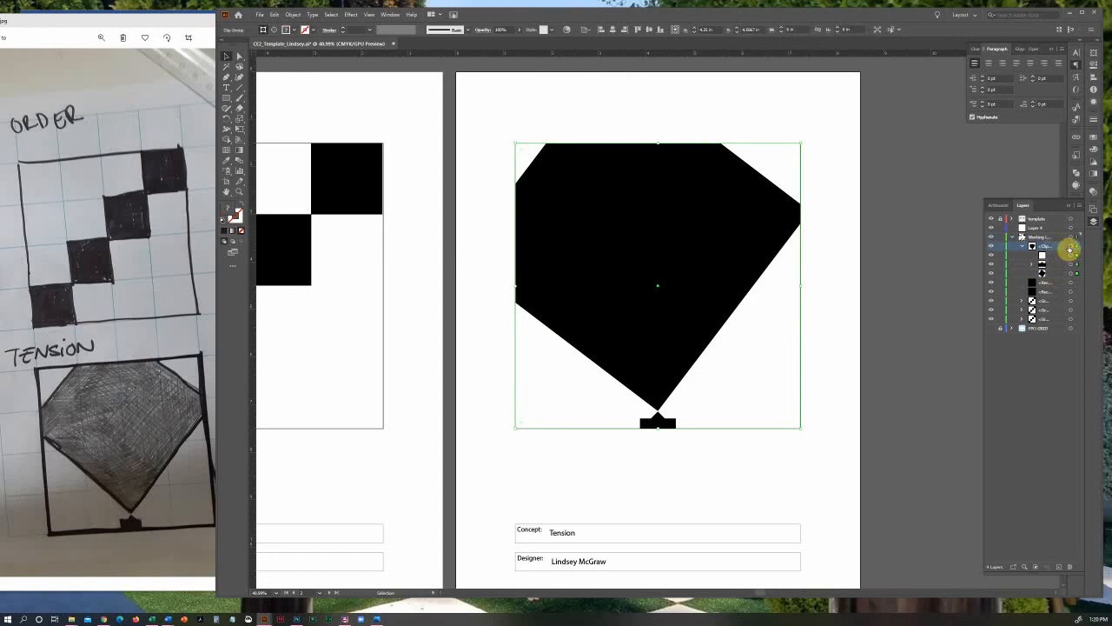
Release the Tension clip group's clipping mask and make the mask again from the same shapes
left_click_drag(982, 254, 894, 251)
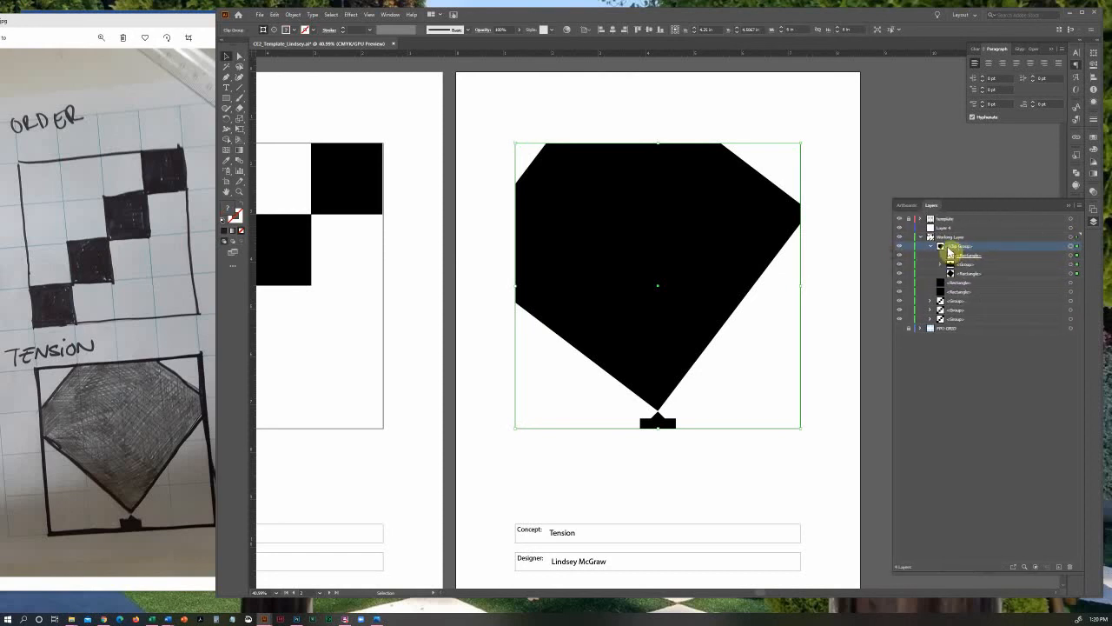
left_click(831, 282)
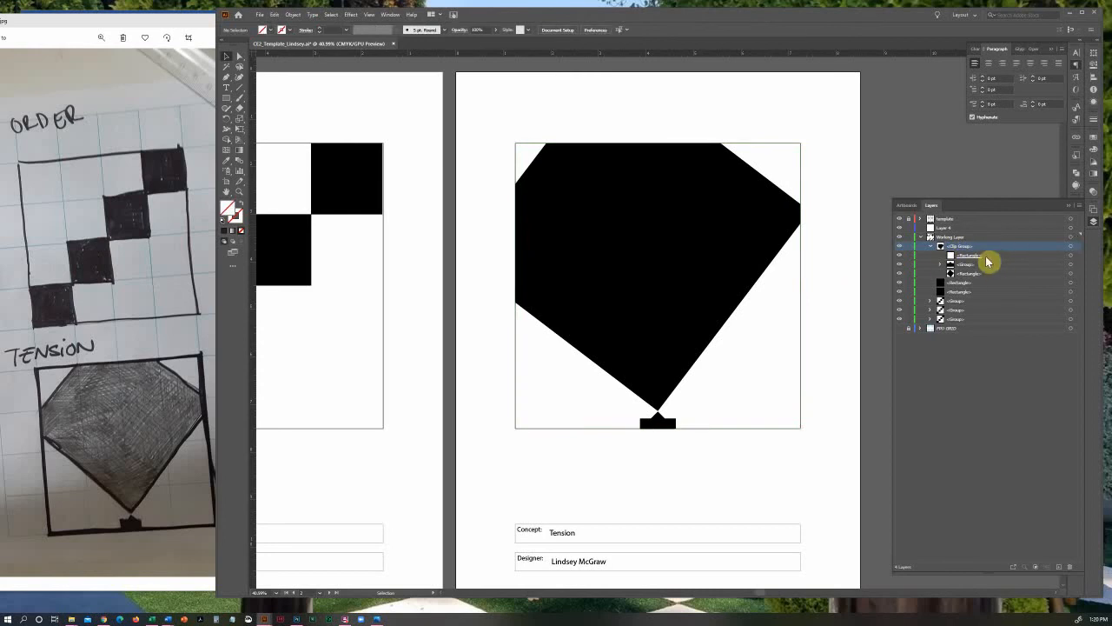
left_click(1071, 248)
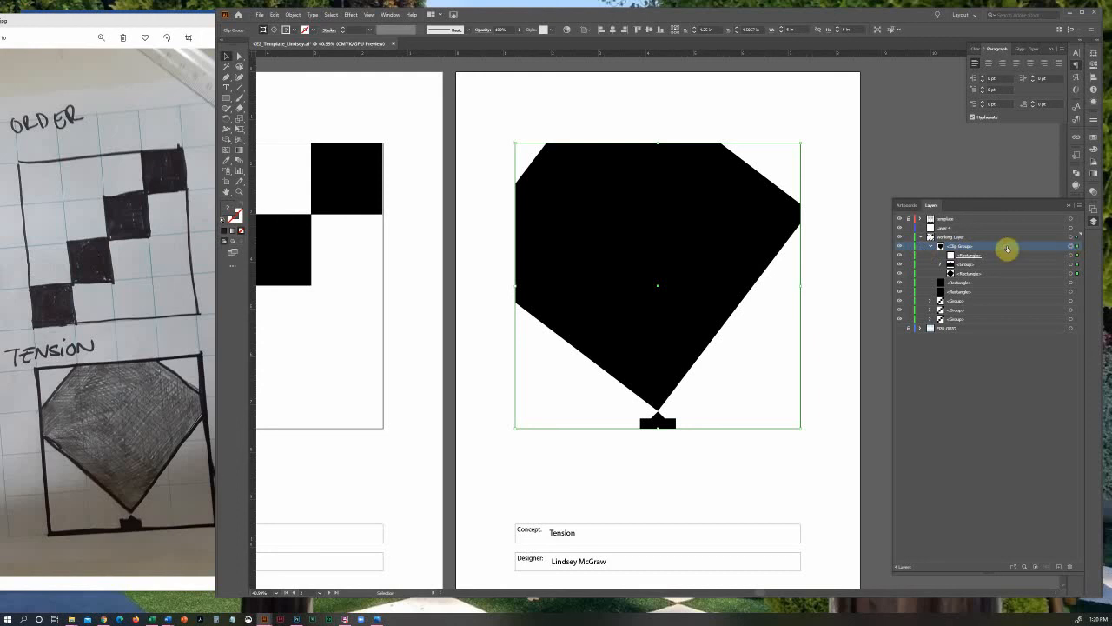
left_click(292, 14)
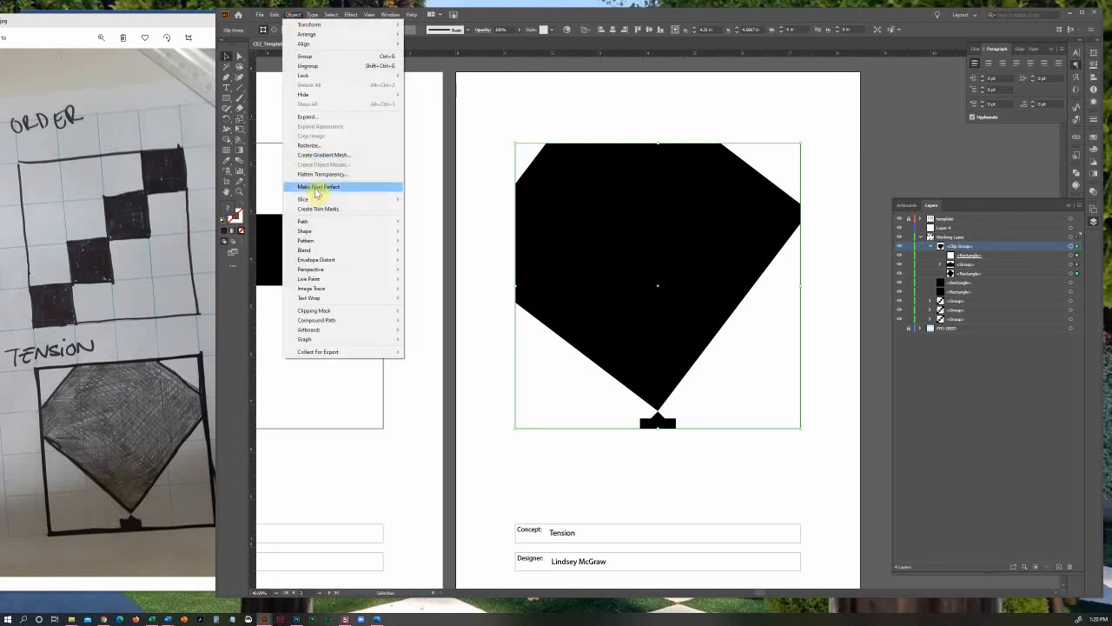
mouse_move(365, 311)
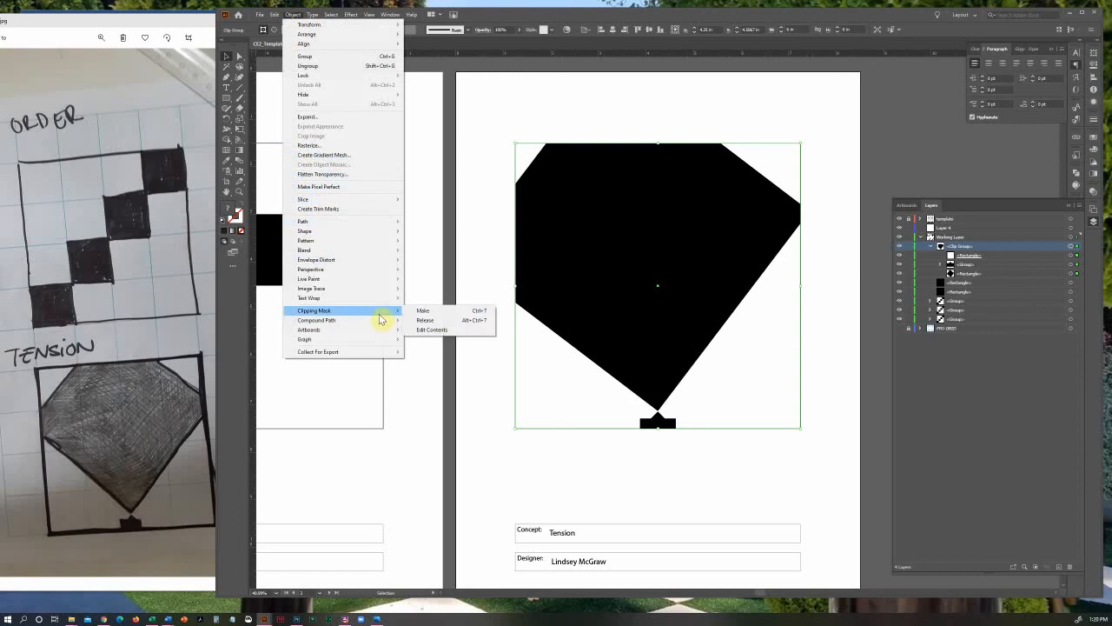
left_click(426, 320)
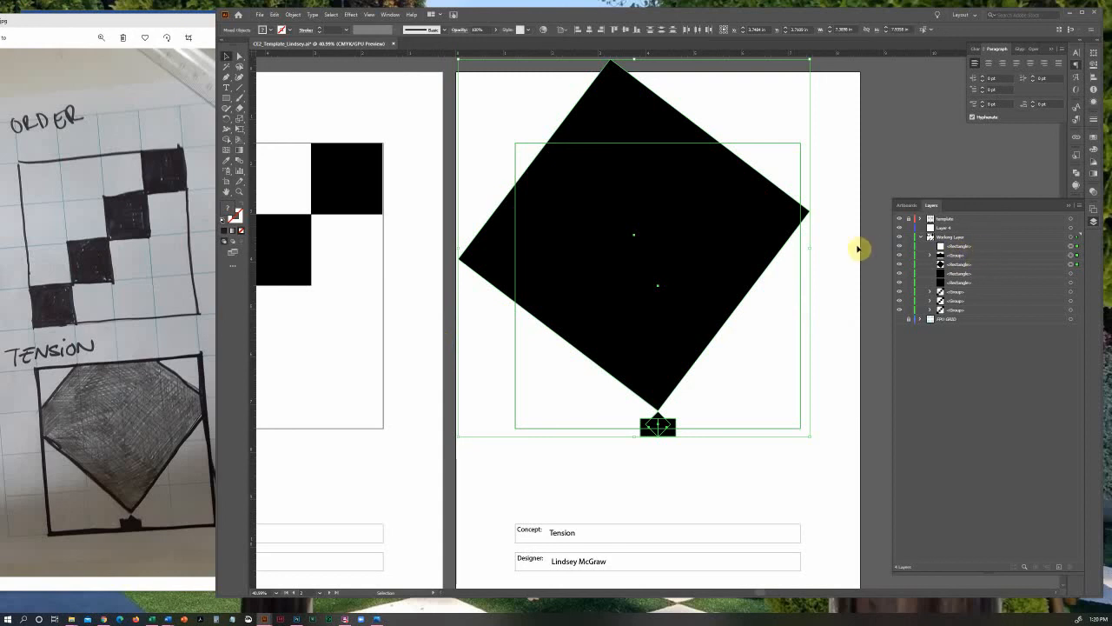
key("ctrl+7")
left_click(815, 291)
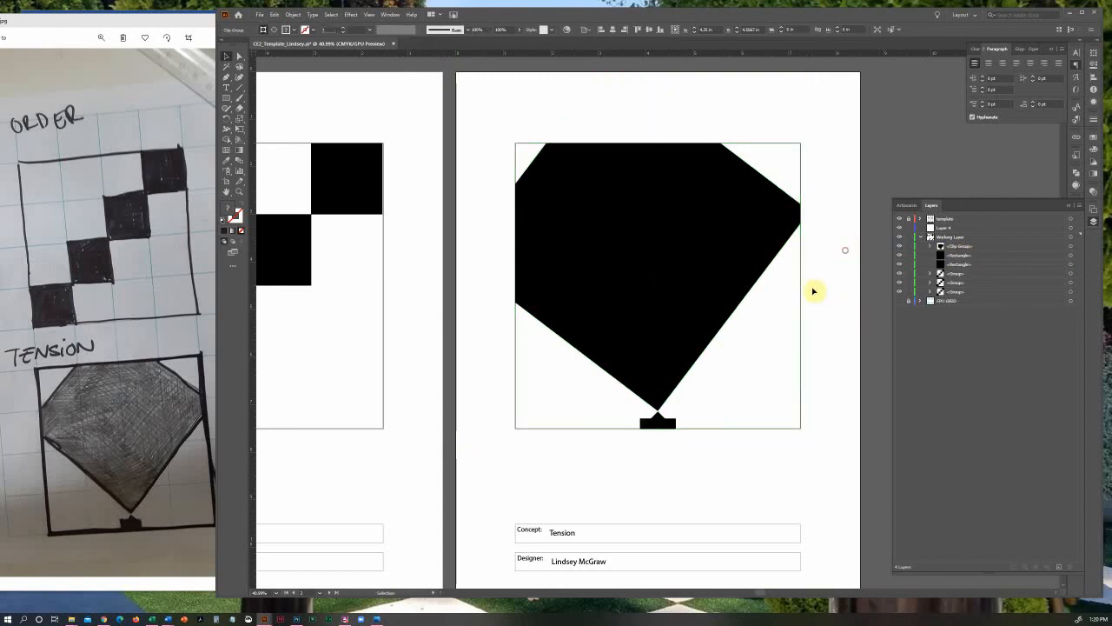
Isolate the Tension clip group, enlarge its diamond to about 5.8 in per side, shift it to the right and exit isolation mode
left_click(726, 276)
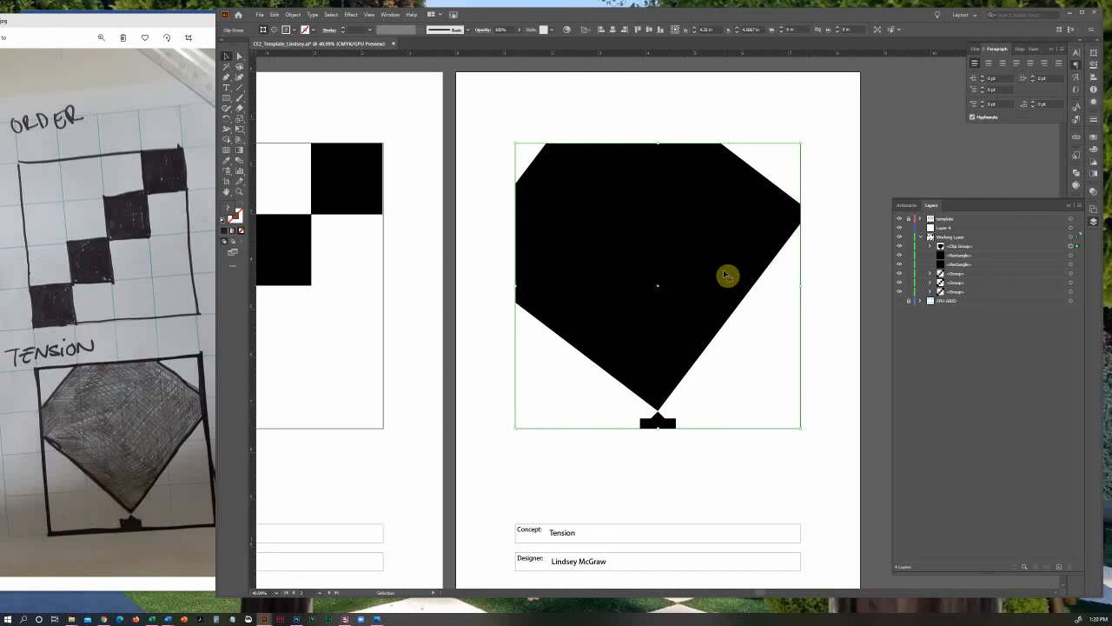
double_click(726, 275)
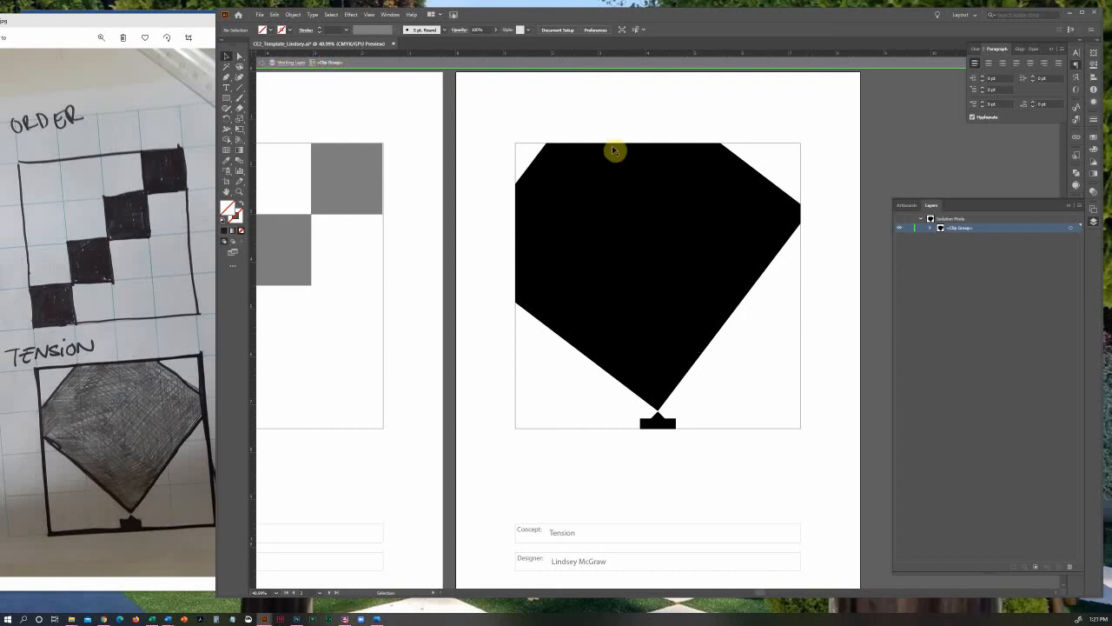
left_click(617, 200)
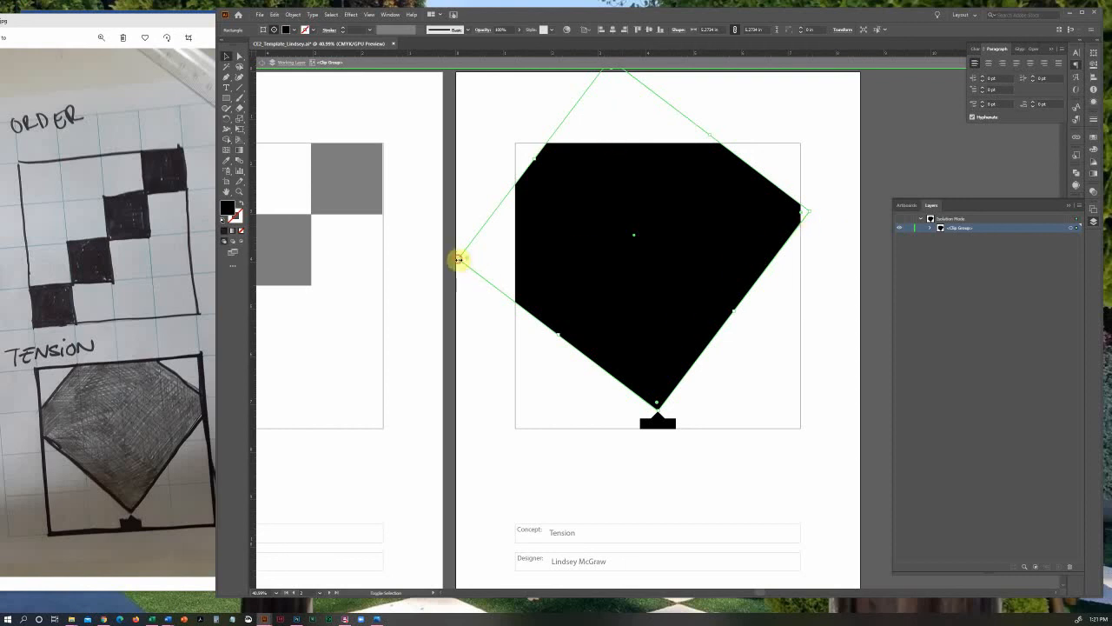
left_click_drag(459, 258, 420, 263)
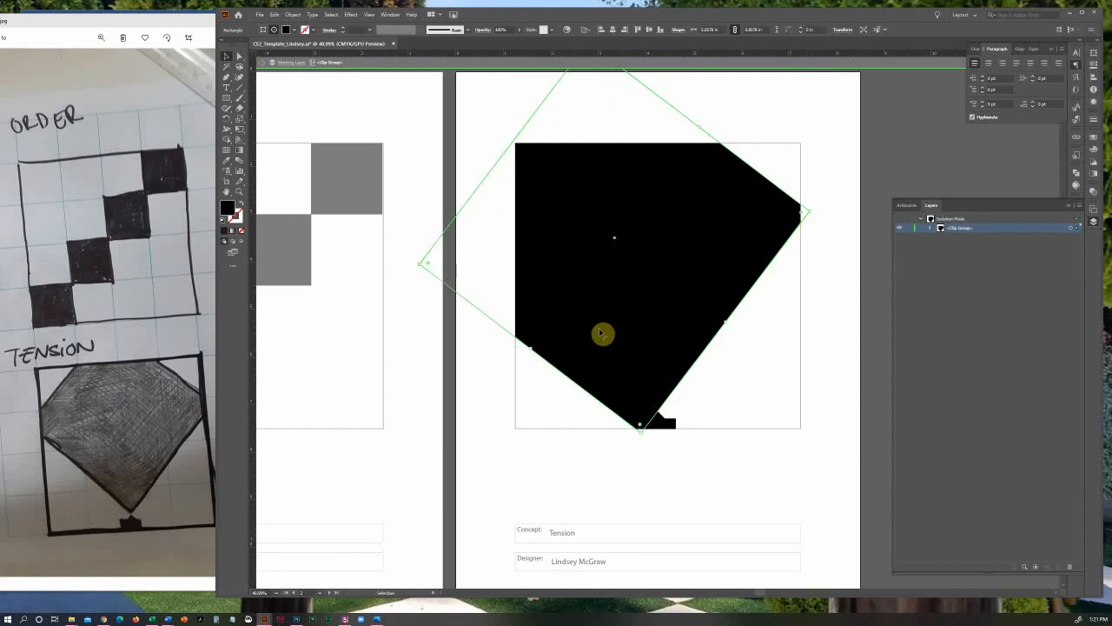
left_click_drag(601, 332, 649, 322)
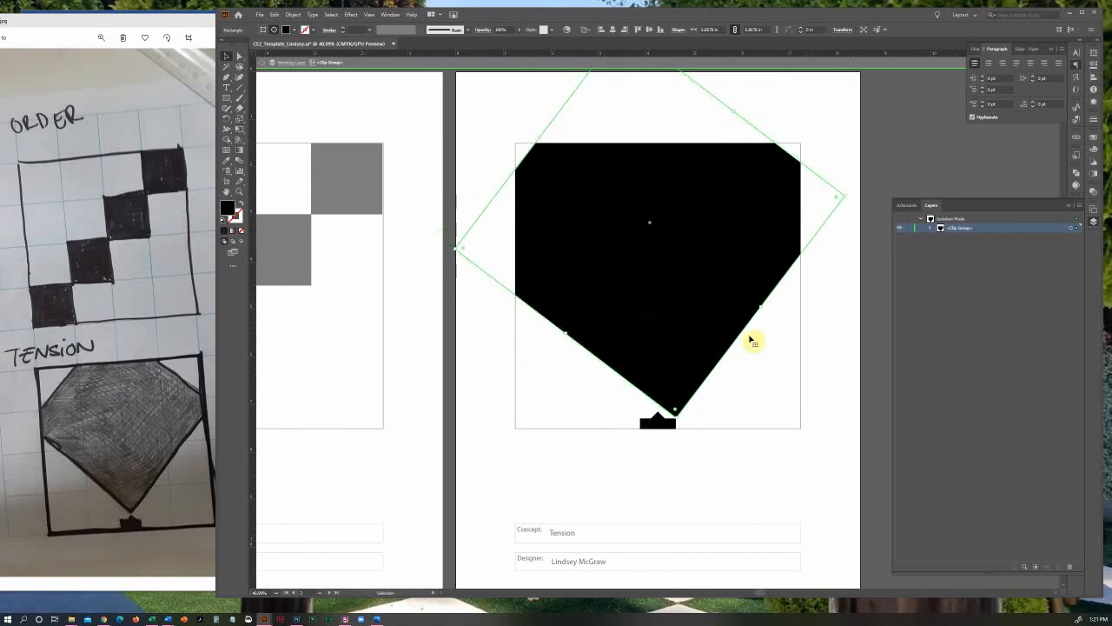
left_click(819, 352)
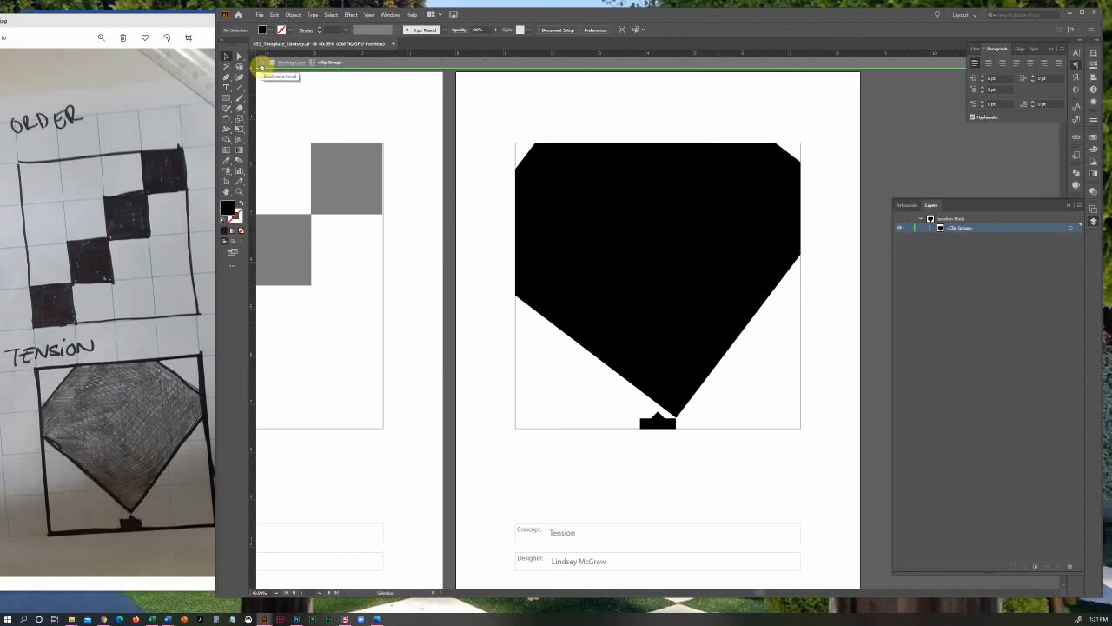
left_click(261, 67)
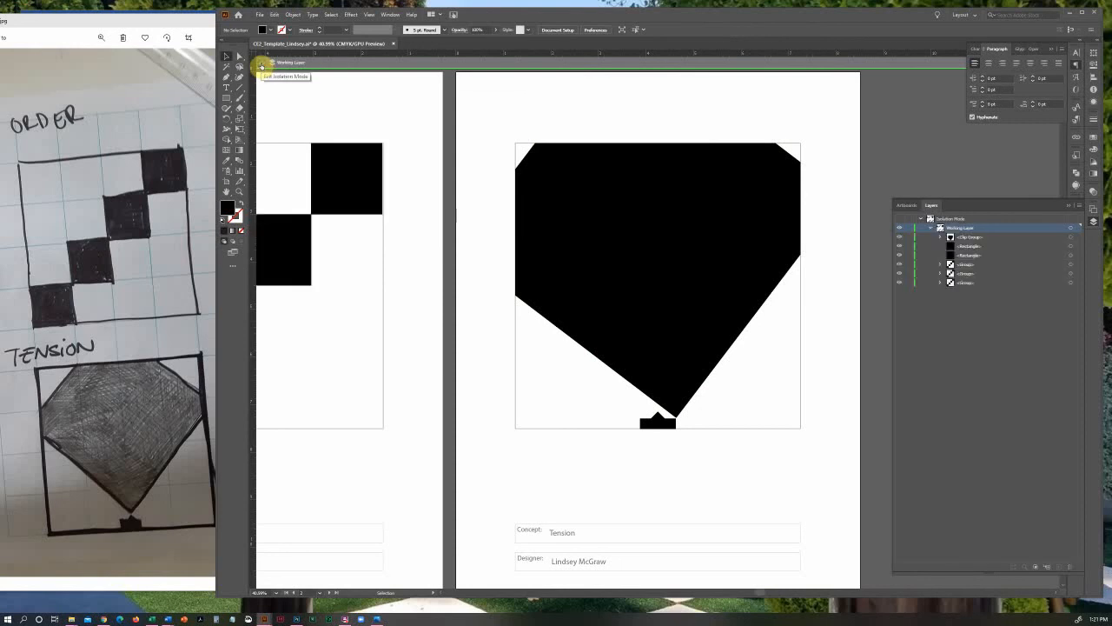
left_click(260, 67)
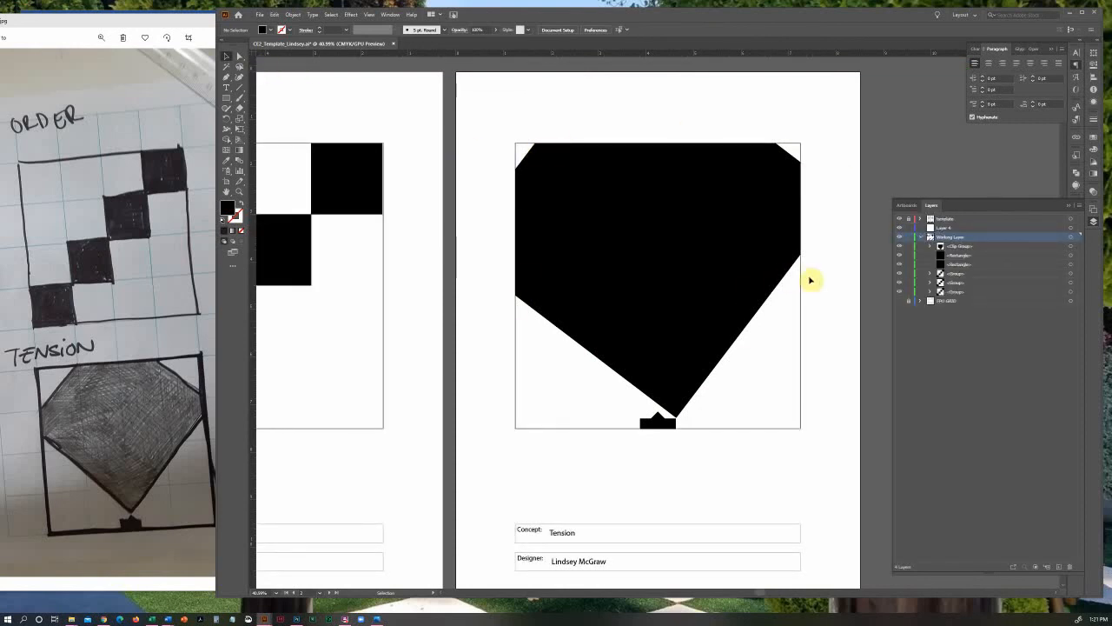
Isolate the clip group again, move the diamond so its lower tip meets the small block's point, and exit isolation mode
left_click(717, 279)
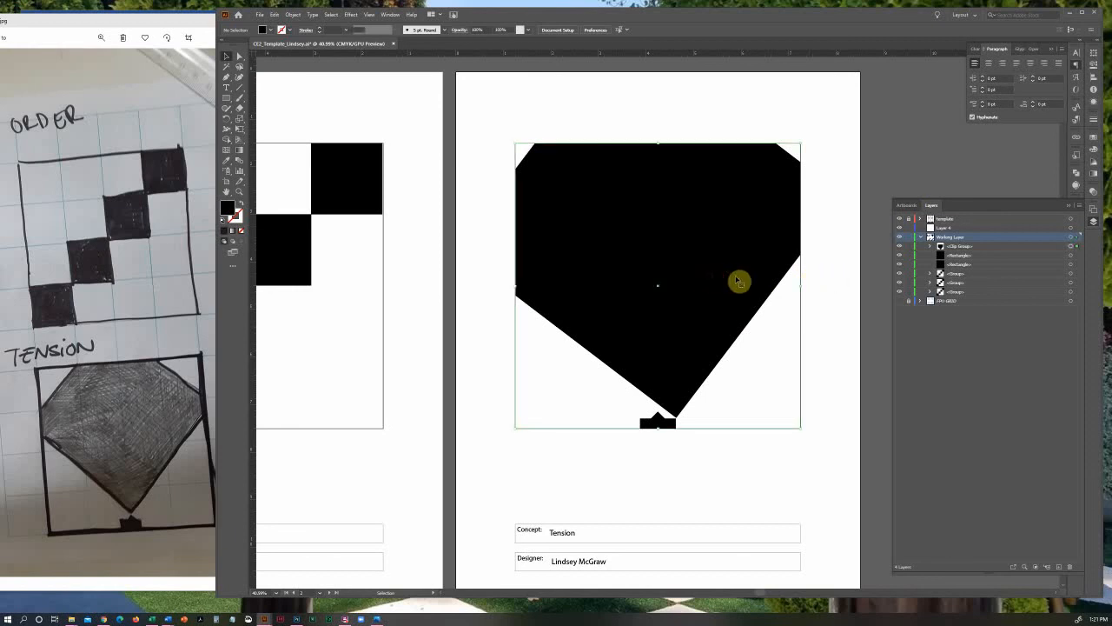
double_click(677, 275)
left_click(677, 274)
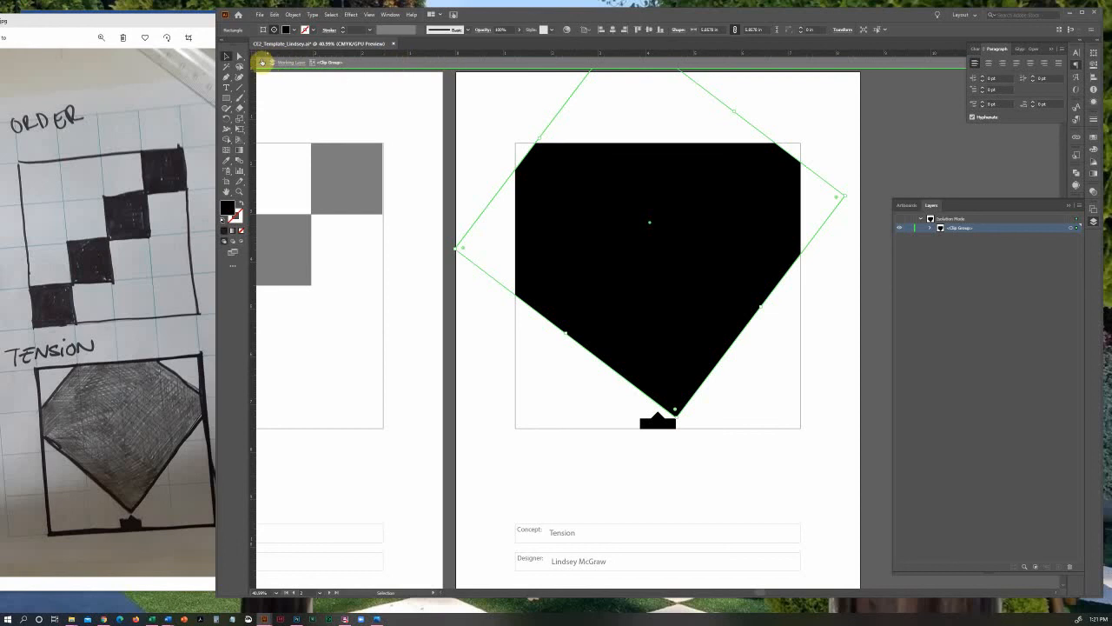
left_click_drag(666, 354, 647, 343)
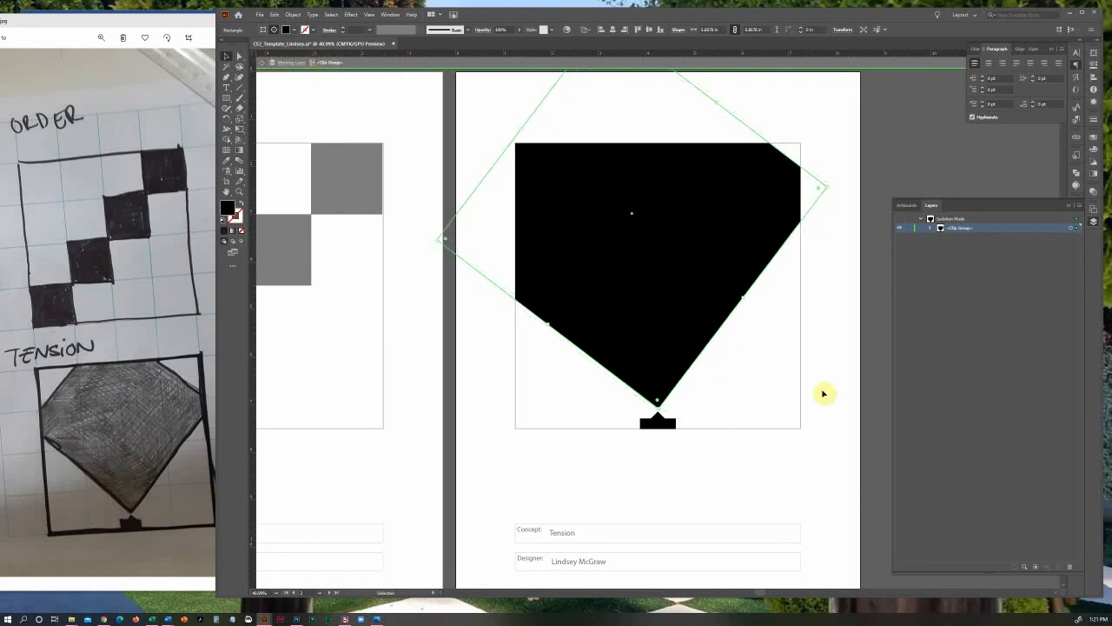
left_click(822, 390)
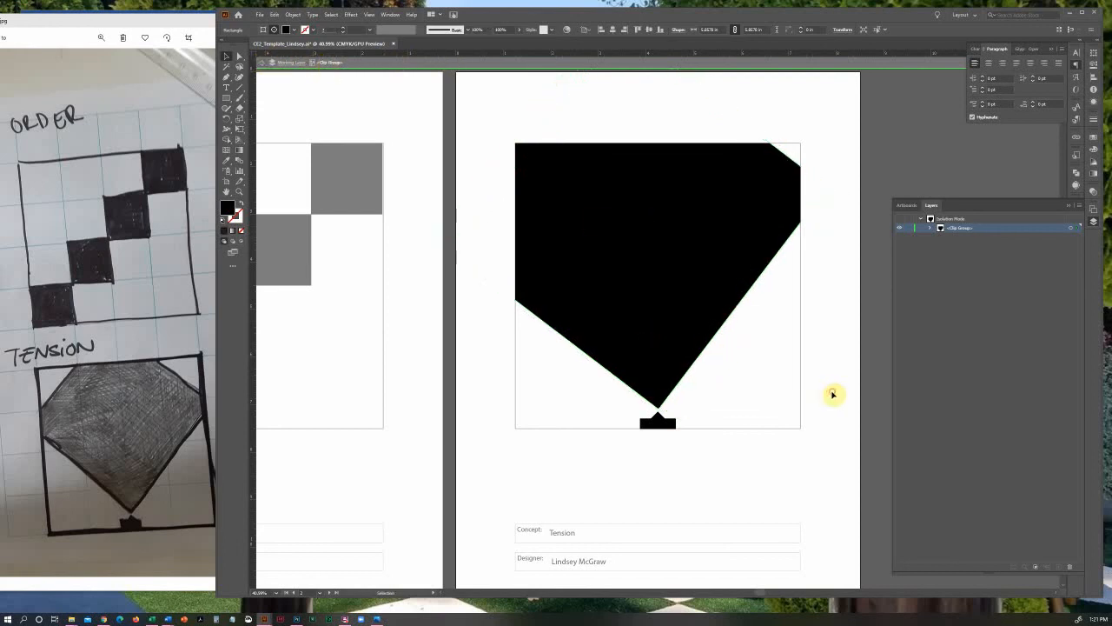
left_click(262, 63)
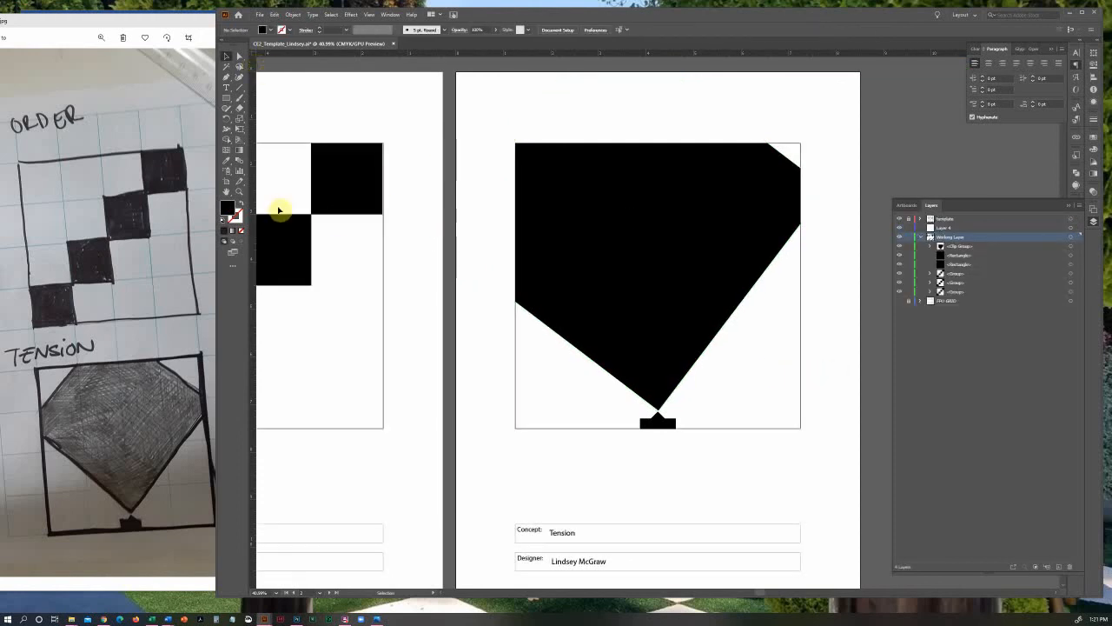
Save the document with the Order and Tension artboards side by side in view and make the Layers panel narrower
left_click(240, 191)
left_click(457, 238, "alt")
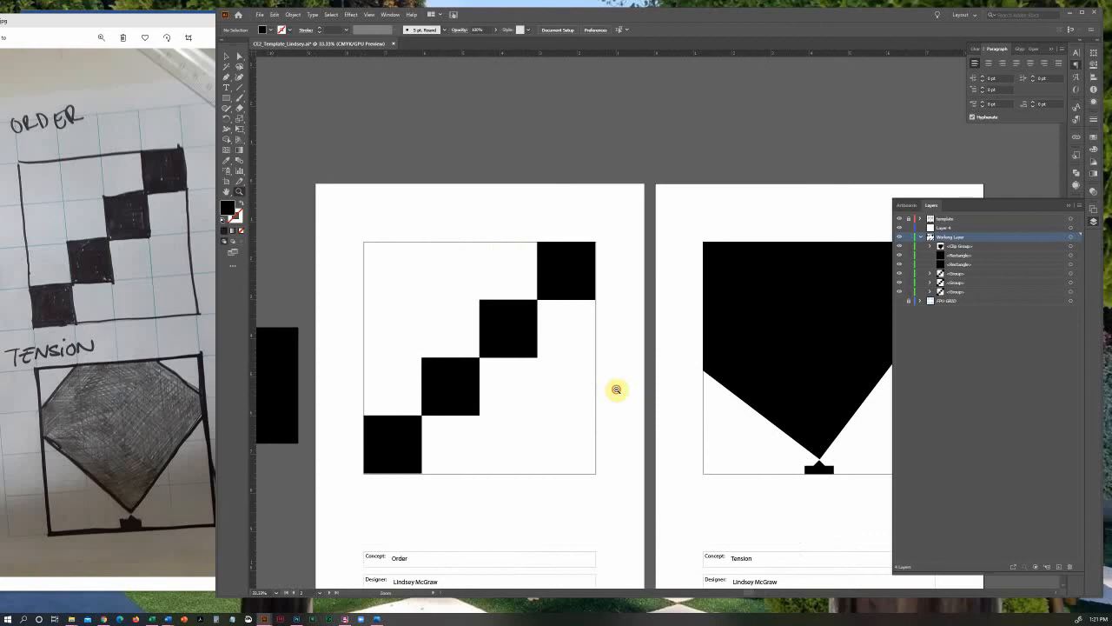
left_click(618, 390, "alt")
left_click(227, 192)
left_click_drag(589, 289, 467, 181)
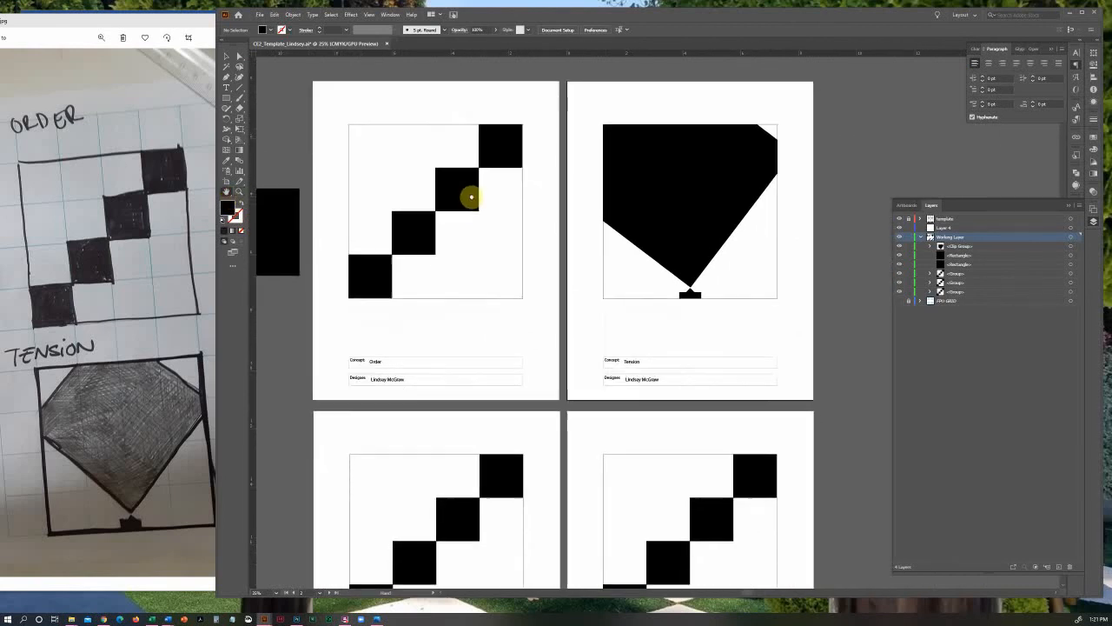
left_click(227, 56)
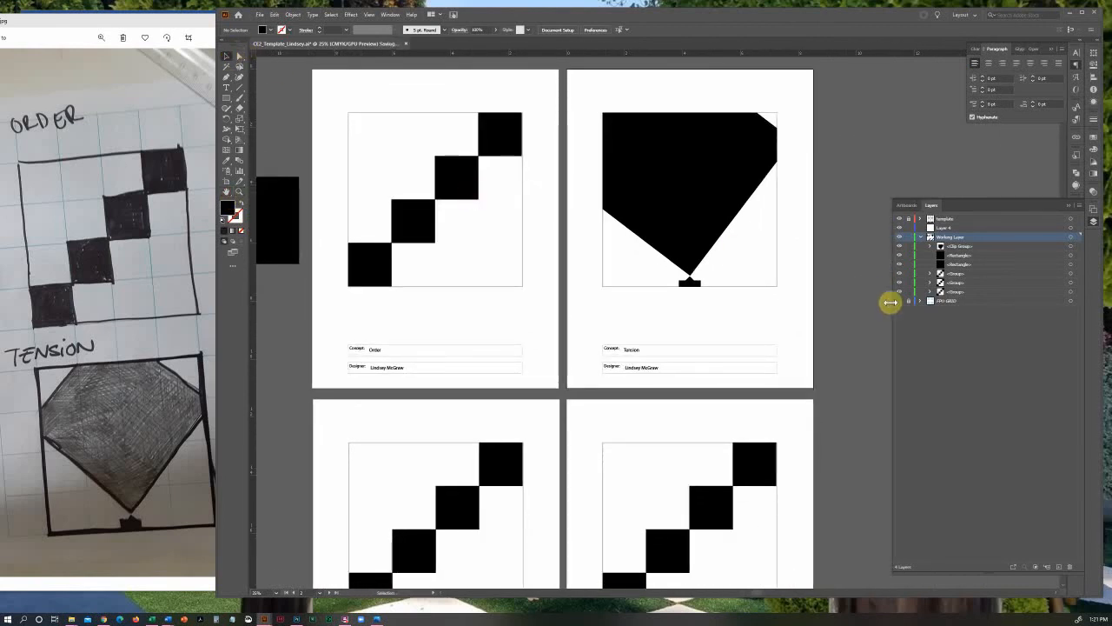
left_click_drag(894, 301, 965, 301)
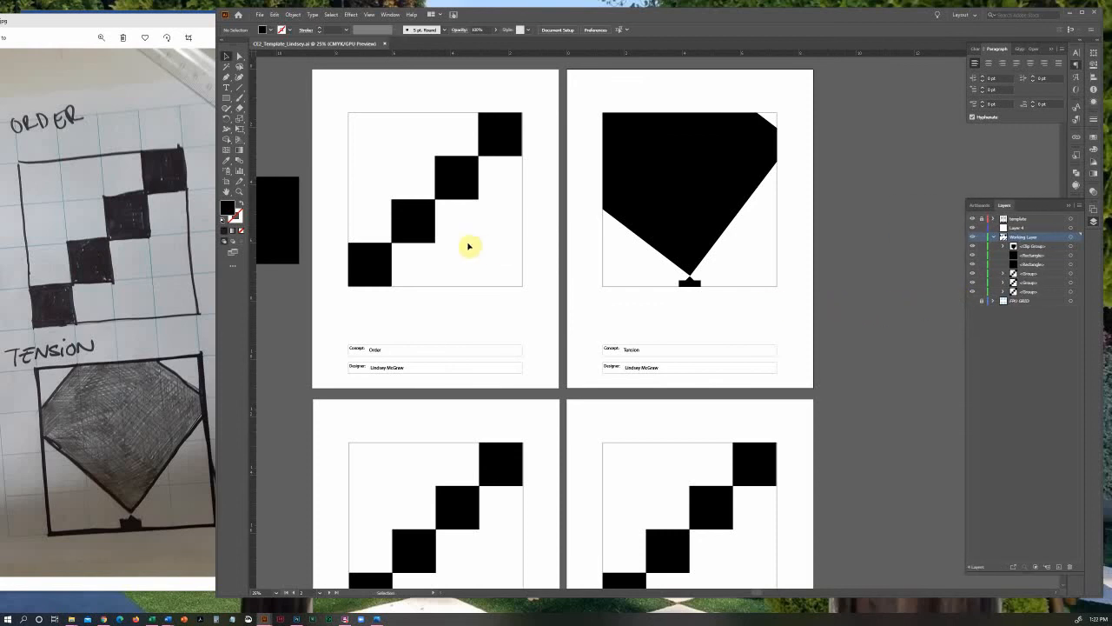
Save a copy of the document as an Adobe PDF covering all artboards, with _Final at the end of the file name
left_click(262, 15)
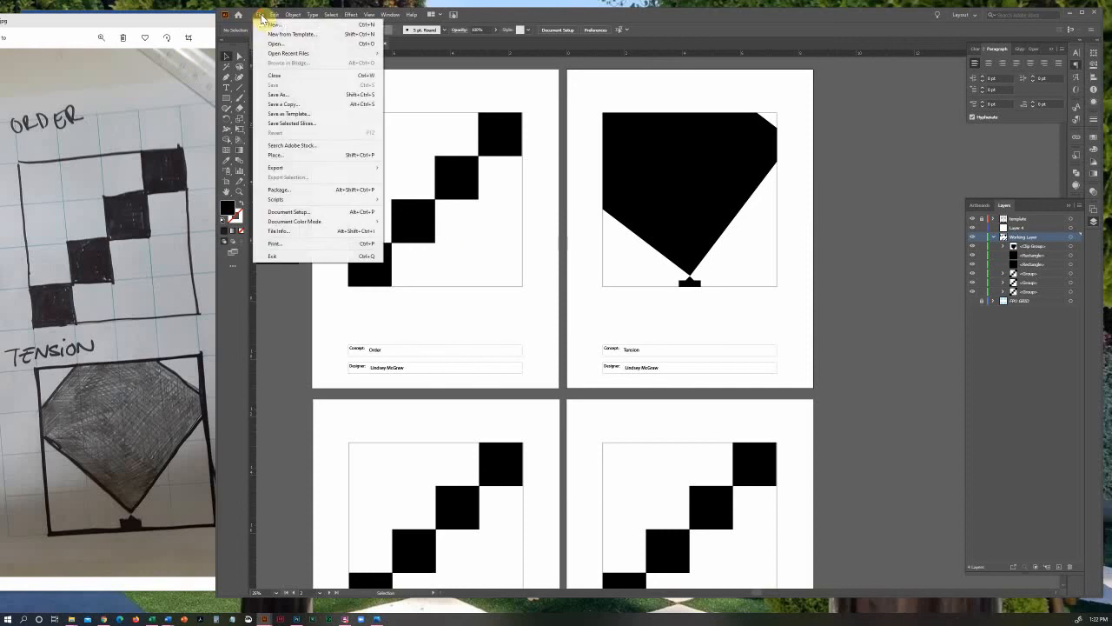
left_click(267, 104)
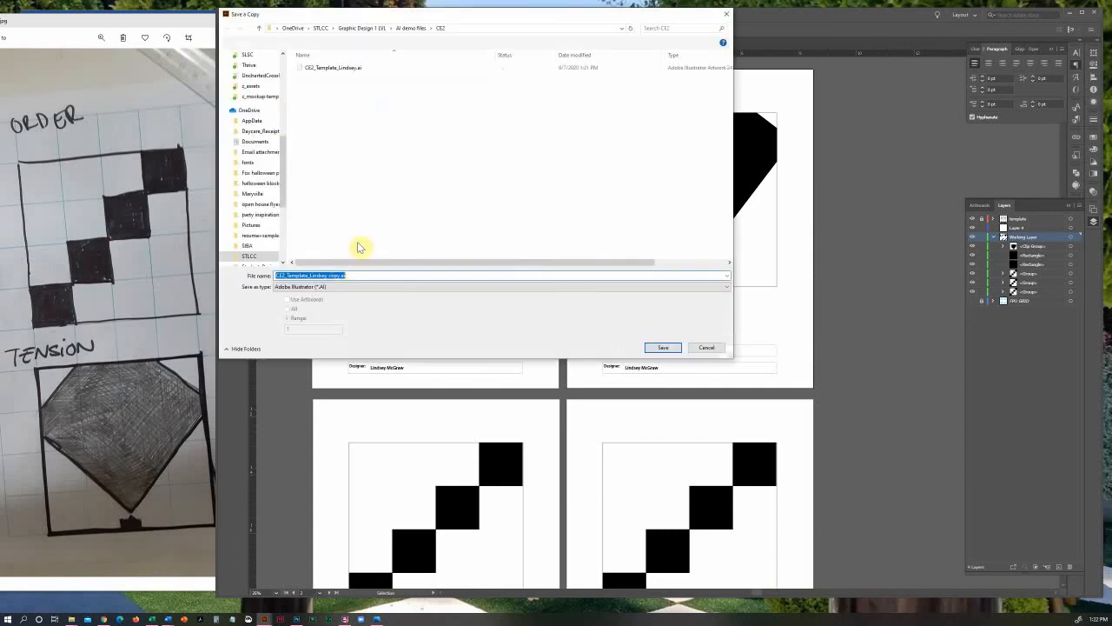
left_click(339, 276)
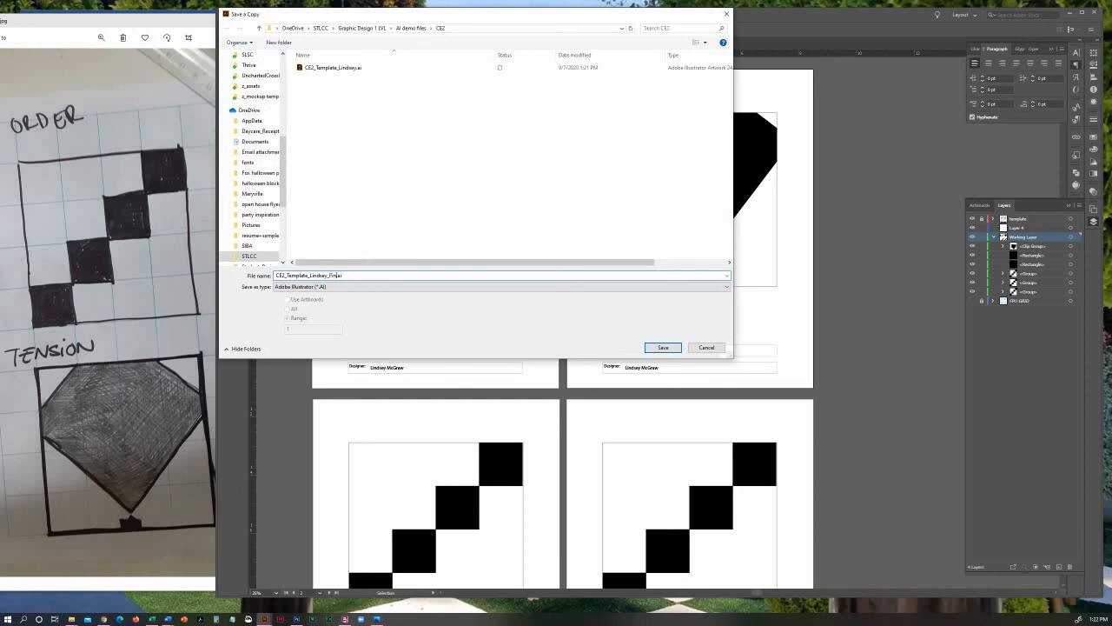
left_click(295, 288)
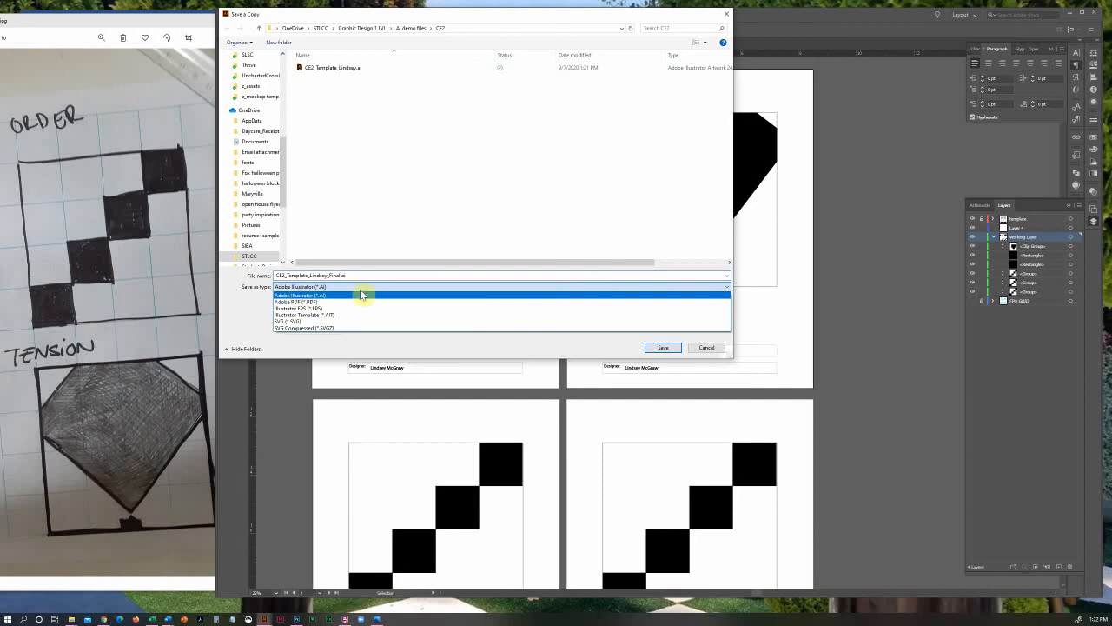
left_click(361, 307)
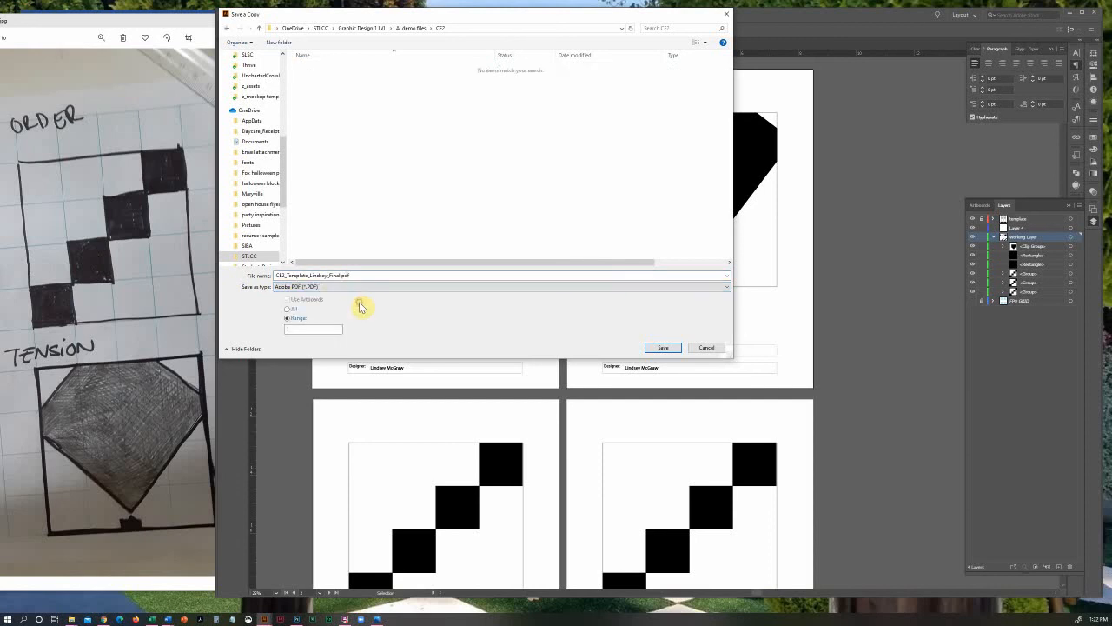
left_click(288, 309)
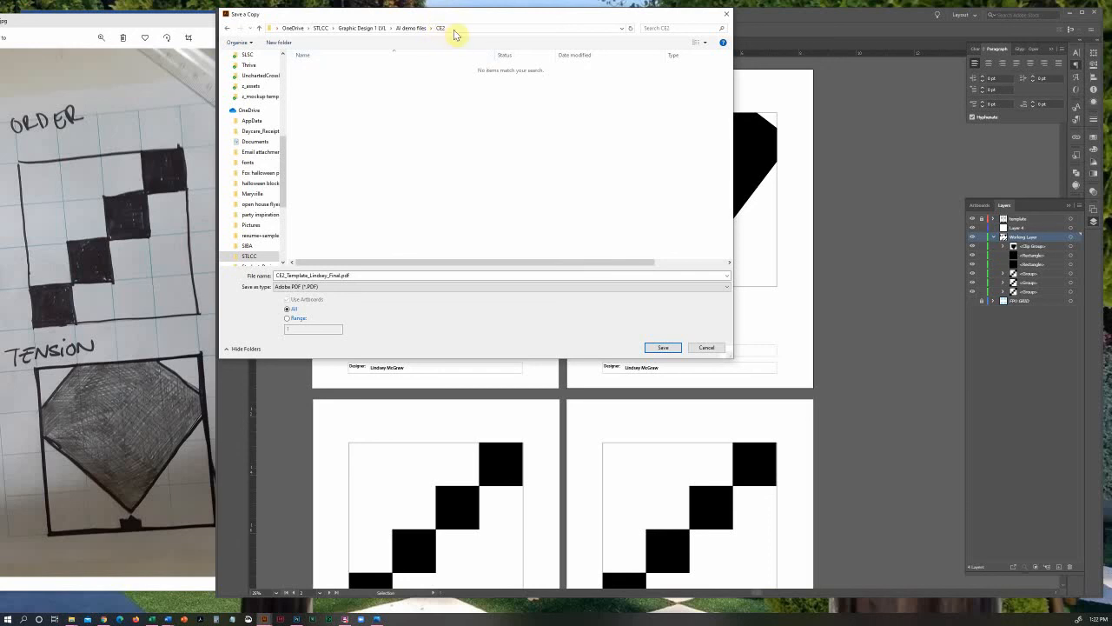
left_click(668, 350)
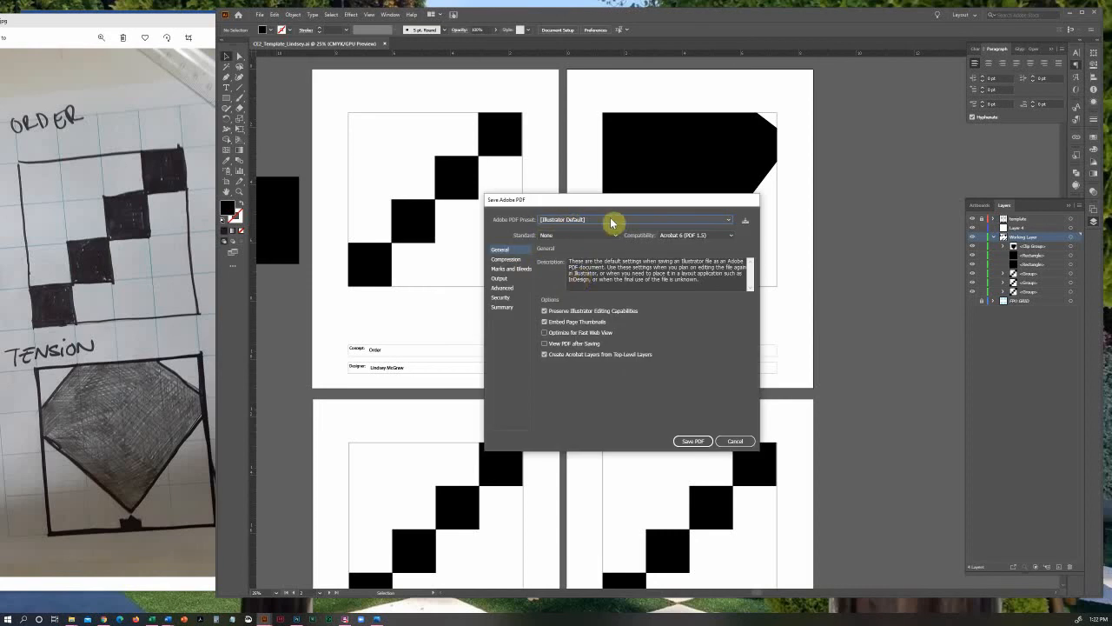
Save the PDF with View PDF after Saving enabled, and move the opened PDF window clear of the sketch
left_click(559, 344)
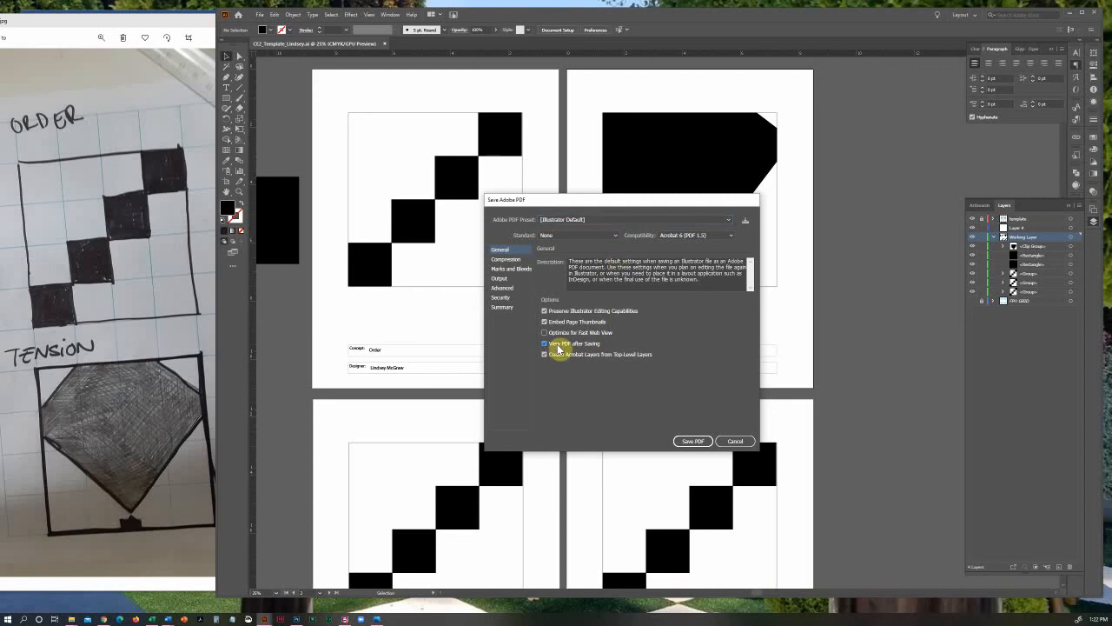
left_click(695, 440)
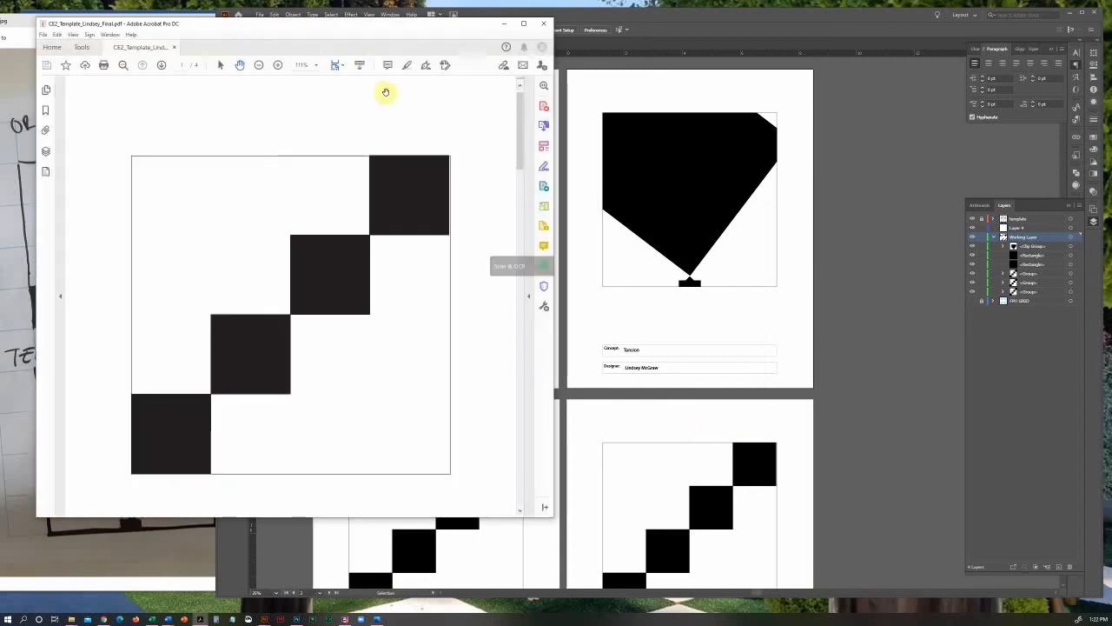
left_click_drag(356, 26, 705, 31)
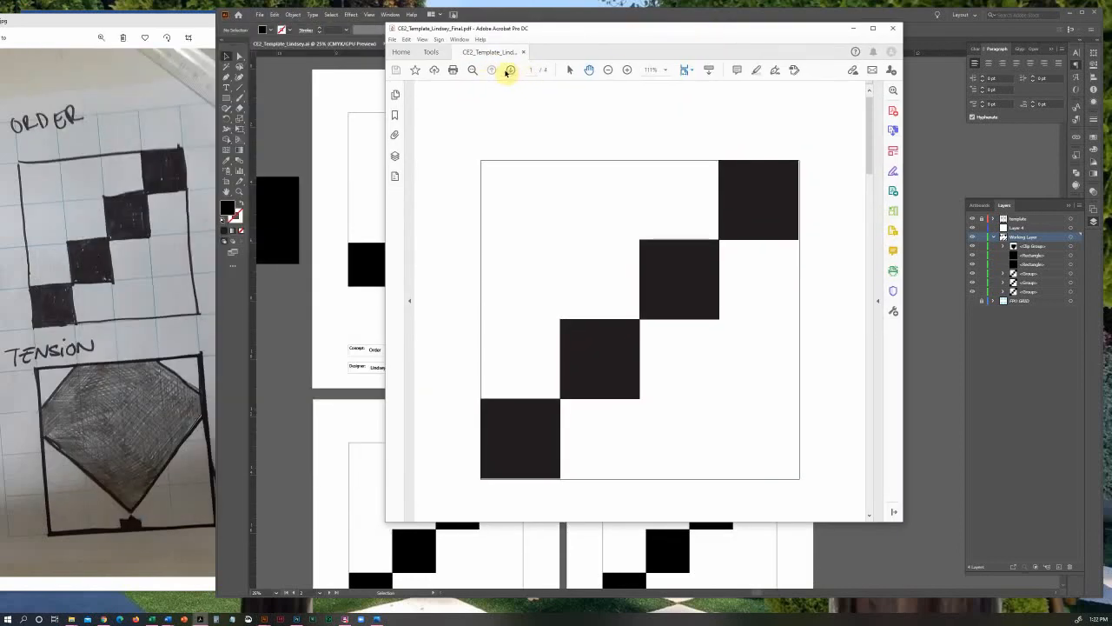
mouse_move(559, 29)
left_mouse_down()
mouse_move(1001, 46)
mouse_move(553, 37)
left_mouse_up()
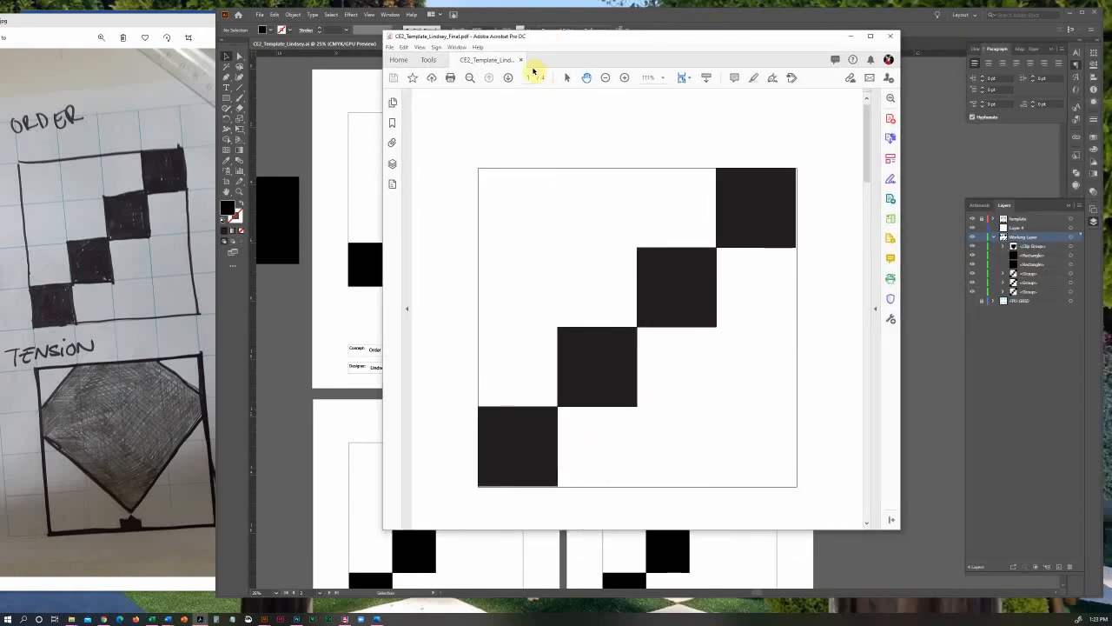
Page through the exported PDF to its last page and back to the first to check every artboard
left_click(508, 79)
left_click(509, 78)
left_click(510, 78)
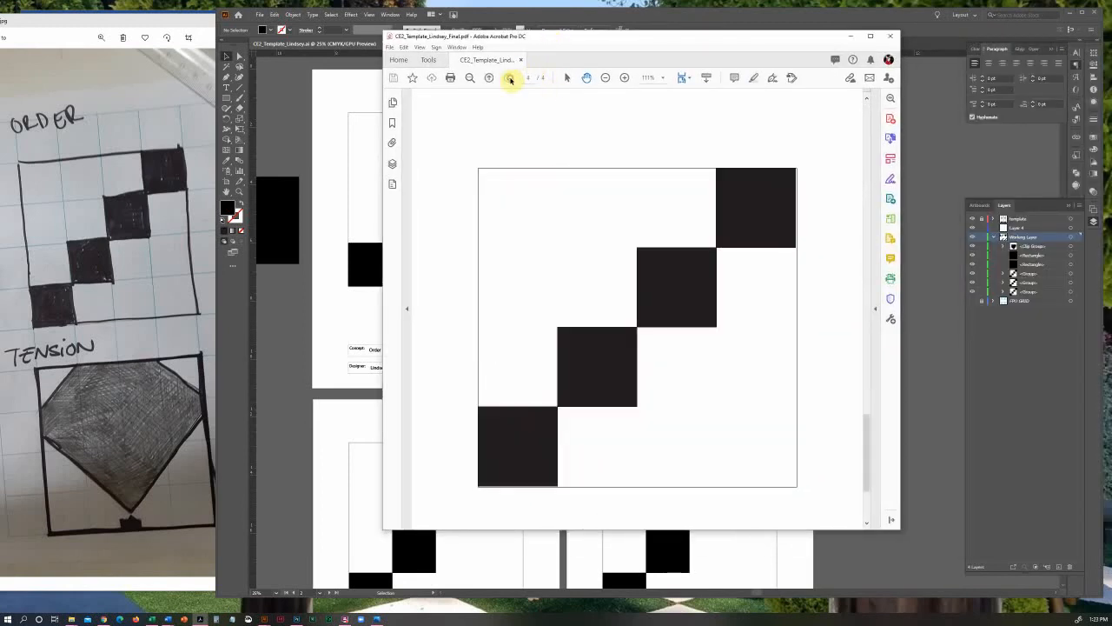
left_click(490, 78)
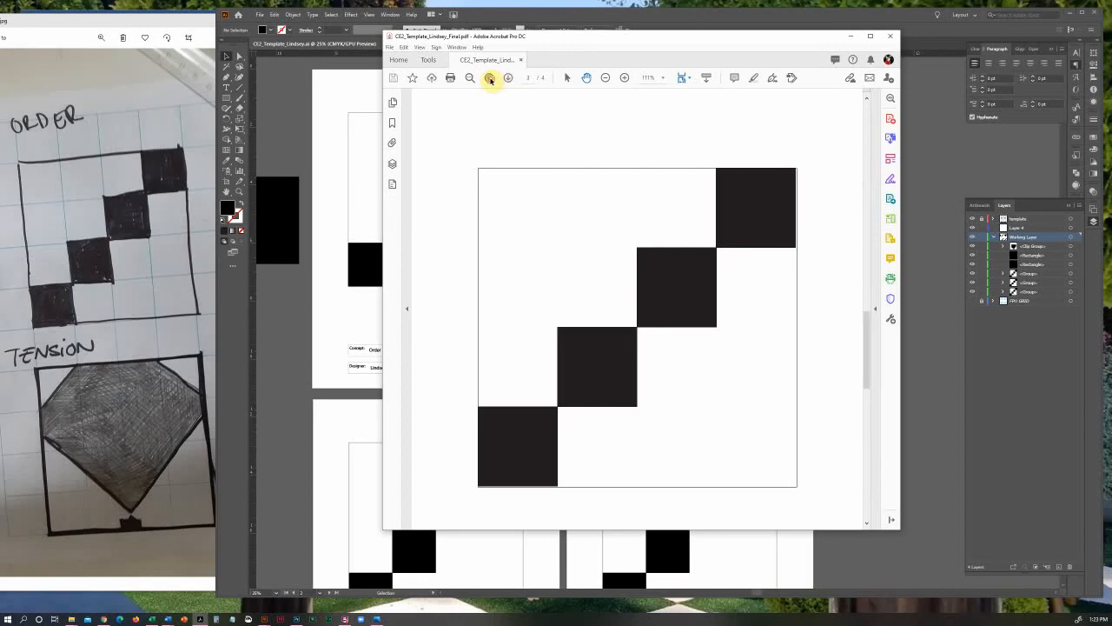
left_click(490, 78)
left_click(491, 79)
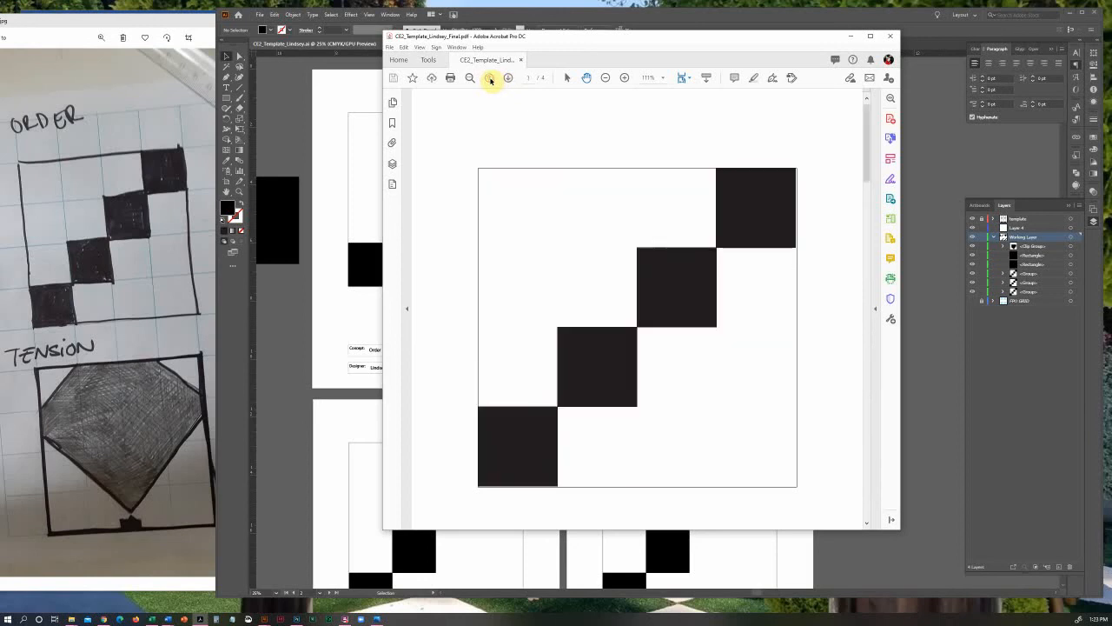
Show the PDF's page thumbnails to review all pages together, and close the PDF to return to the Illustrator document
left_click(393, 102)
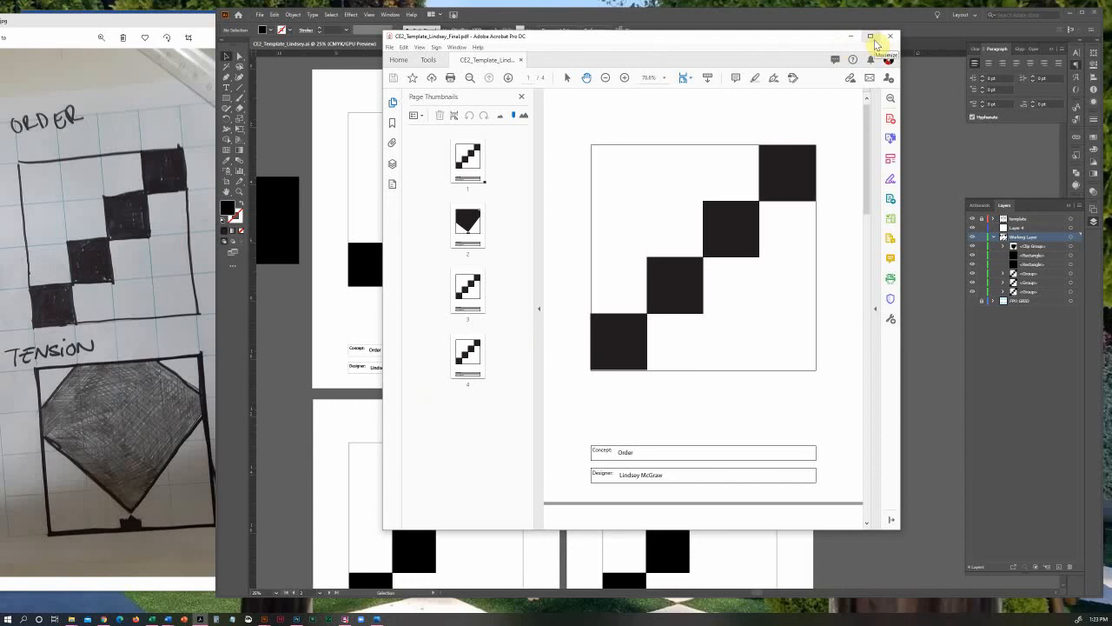
left_click_drag(740, 42, 653, 67)
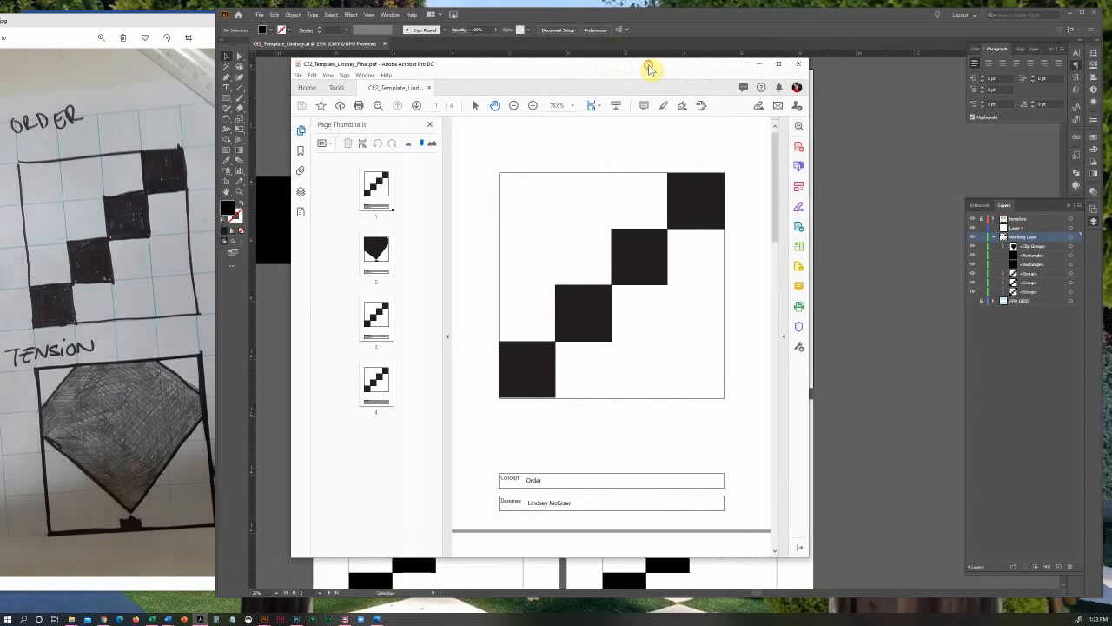
left_click(799, 68)
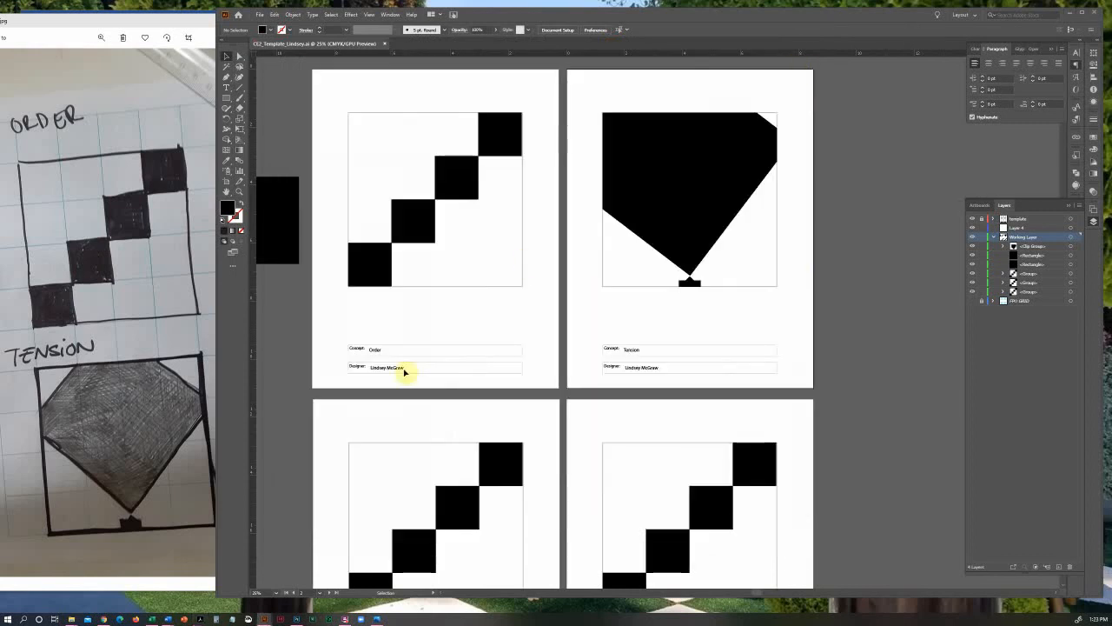